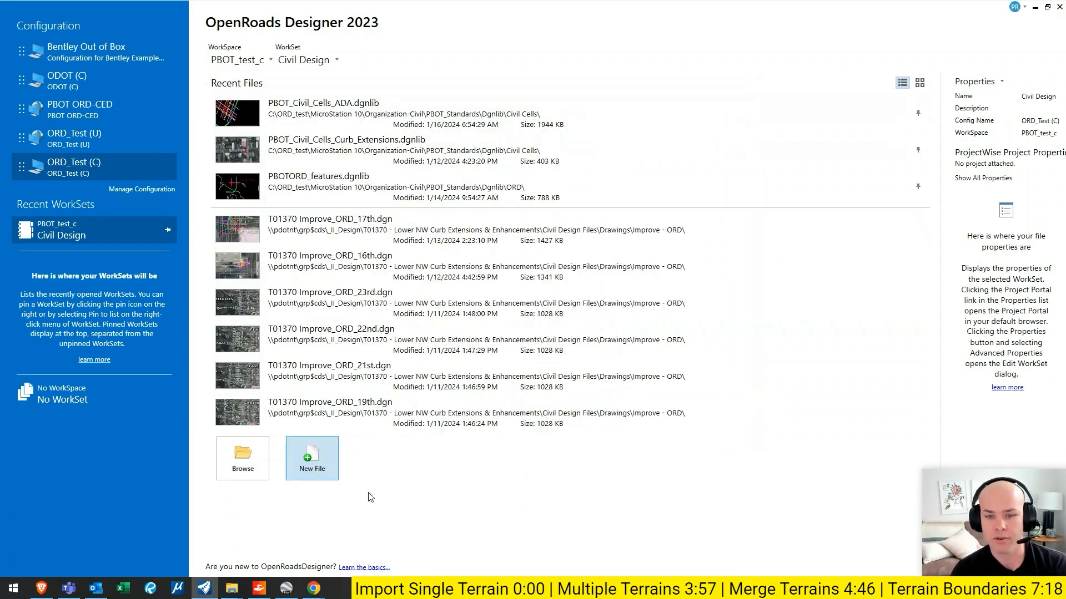
- Create a new design file named ter_1 on the Desktop using the seed3d OCRS.dgn seed file
{"action": "left_click", "coordinate": [320, 458]}
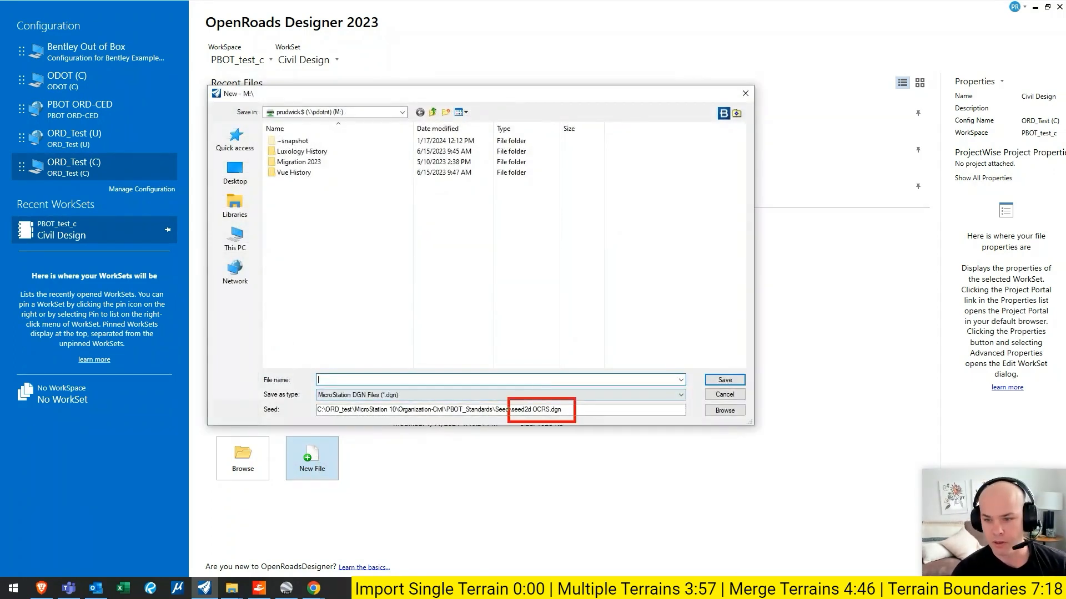
{"action": "left_click", "coordinate": [724, 411]}
{"action": "left_click", "coordinate": [312, 113]}
{"action": "double_click", "coordinate": [313, 116]}
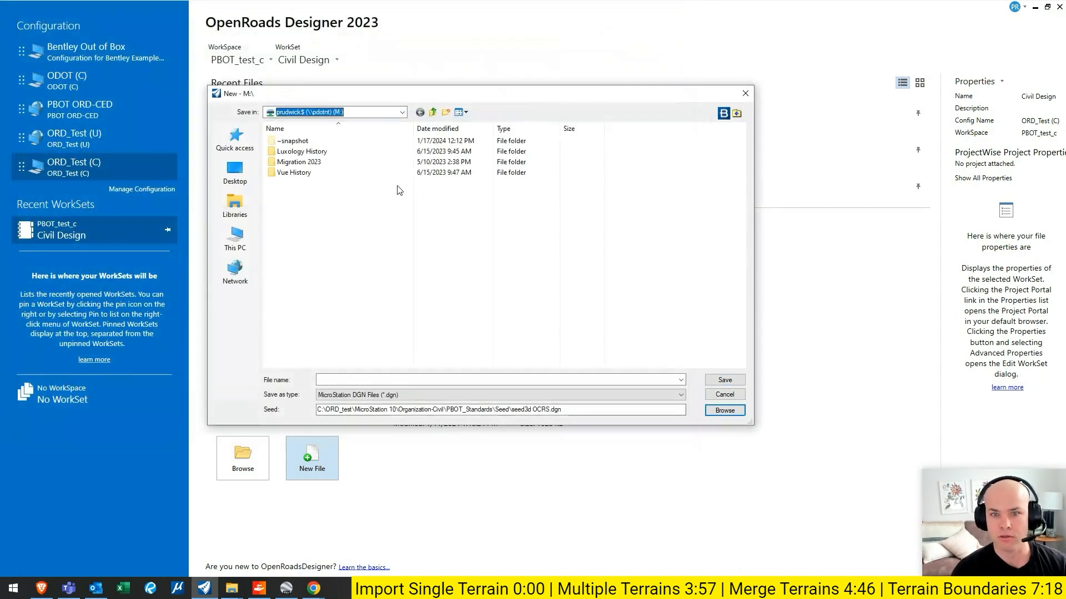
{"action": "left_click", "coordinate": [235, 172]}
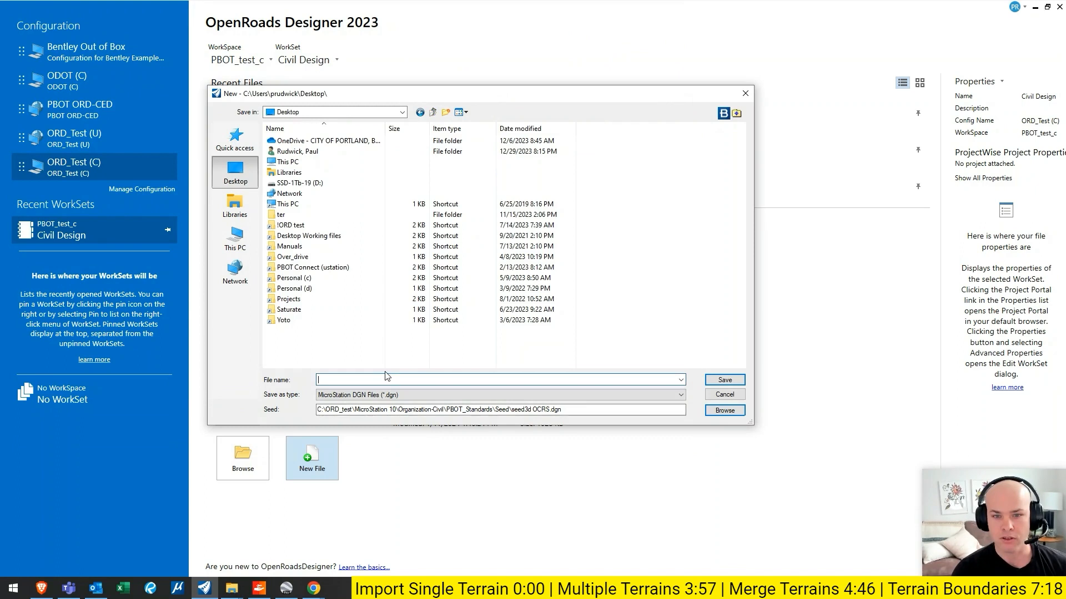
{"action": "type", "text": "ter_1"}
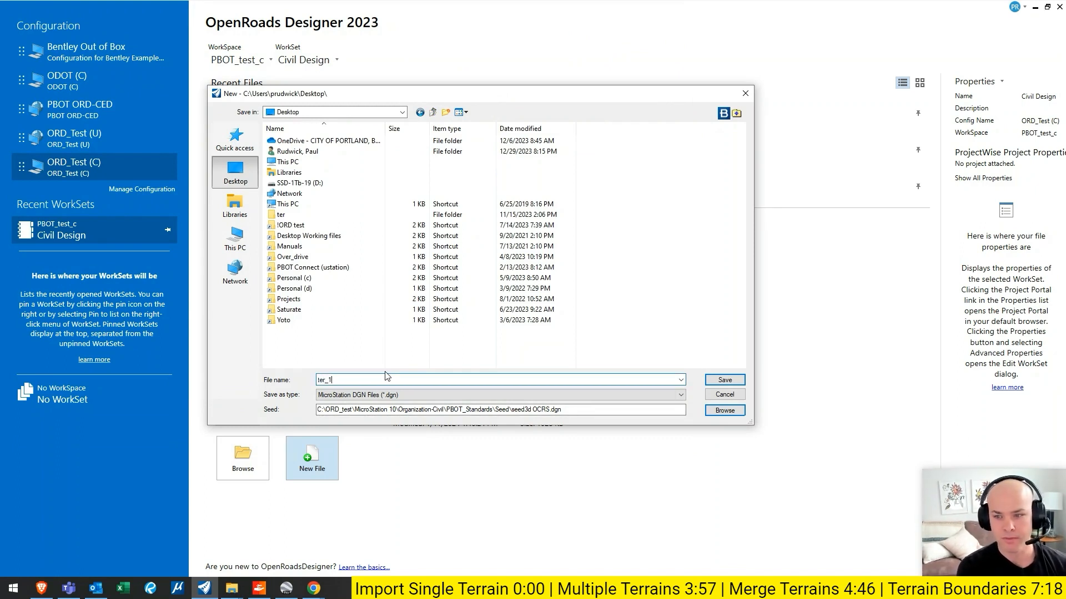
{"action": "key", "text": "Return"}
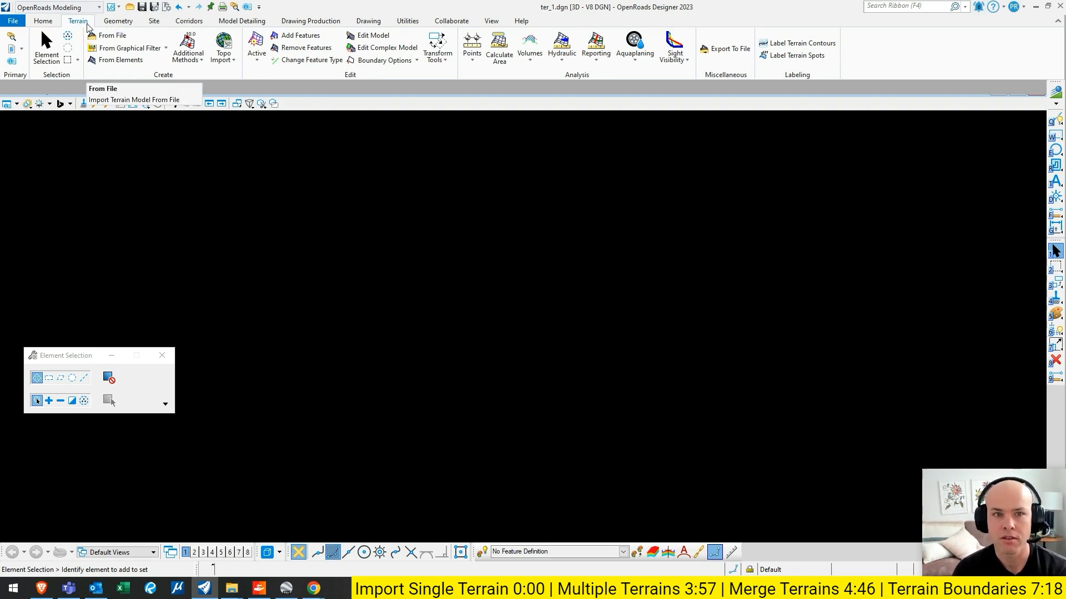
- Start a terrain import from file in the OpenRoads Modeling workflow, selecting 2023-10-10 T01036 Willamette Blvd AT Corridor ADD ON.dtm
{"action": "left_click", "coordinate": [74, 8]}
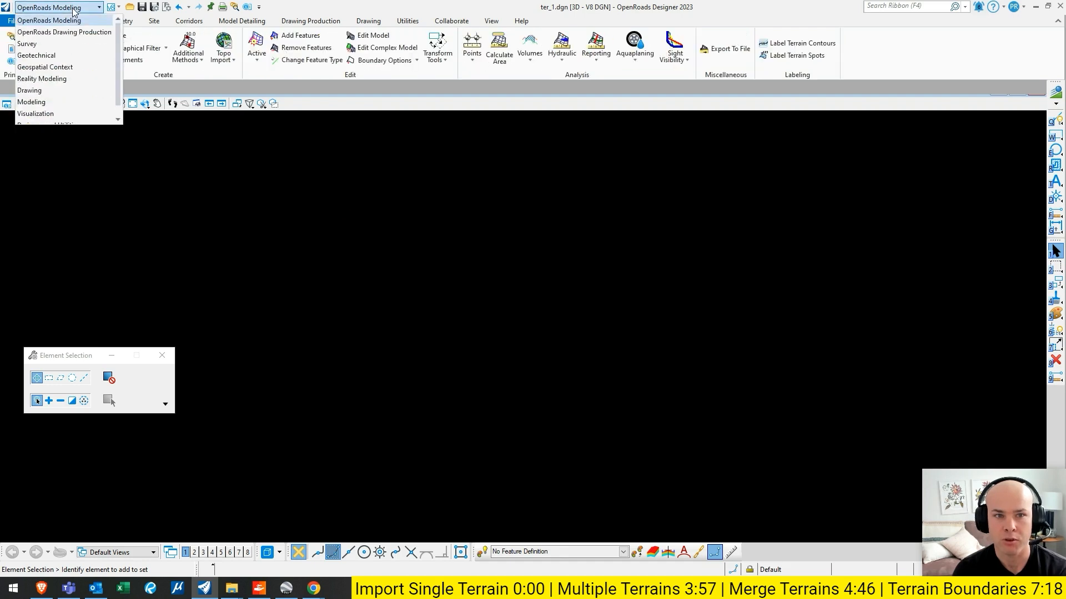
{"action": "left_click", "coordinate": [50, 20]}
{"action": "left_click", "coordinate": [123, 37]}
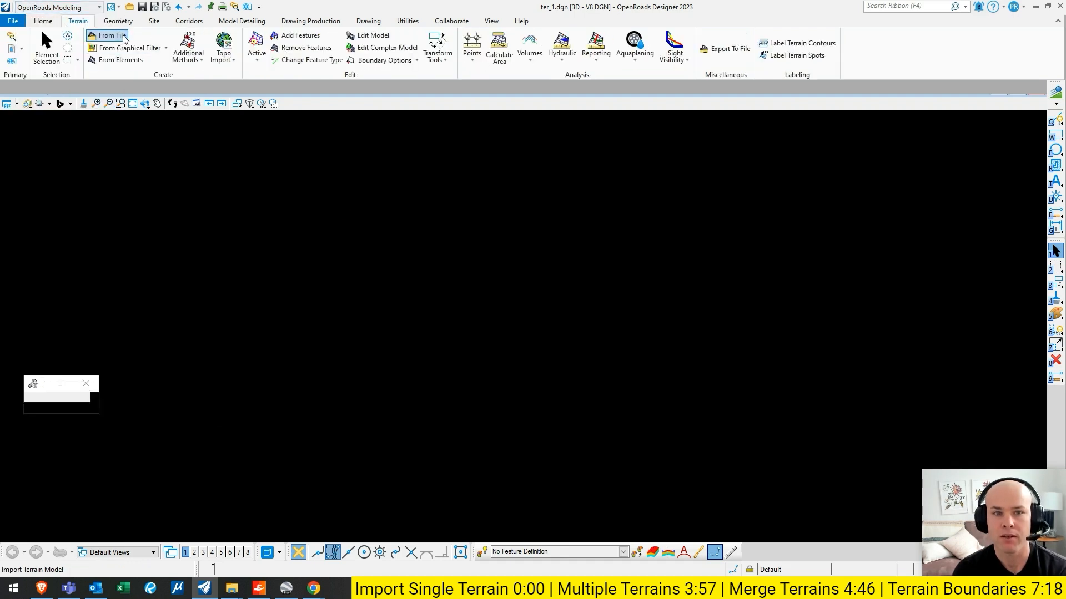
{"action": "left_click", "coordinate": [402, 113]}
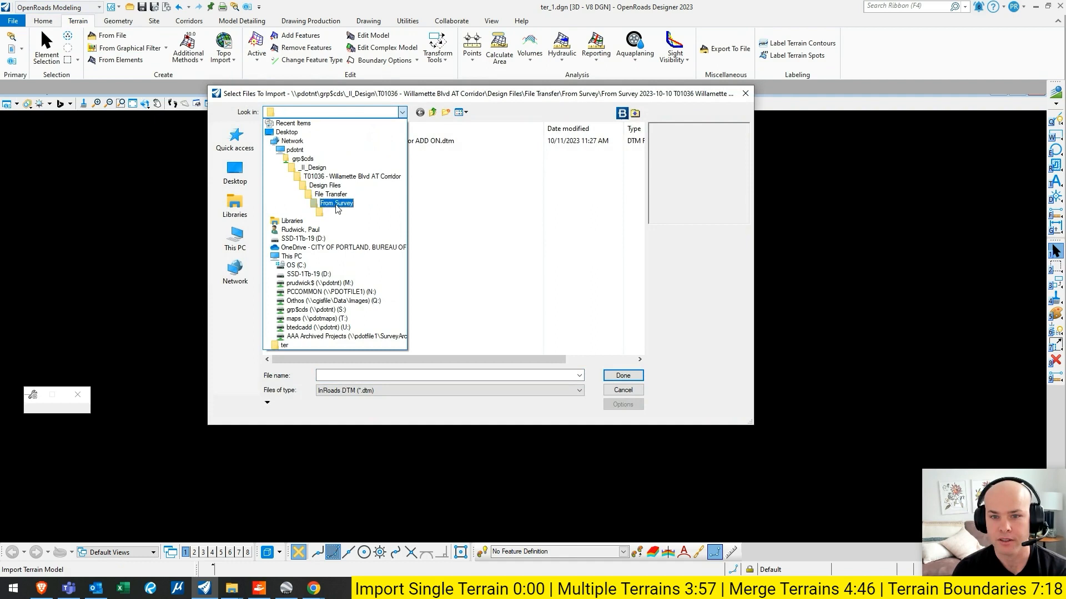
{"action": "left_click", "coordinate": [472, 204]}
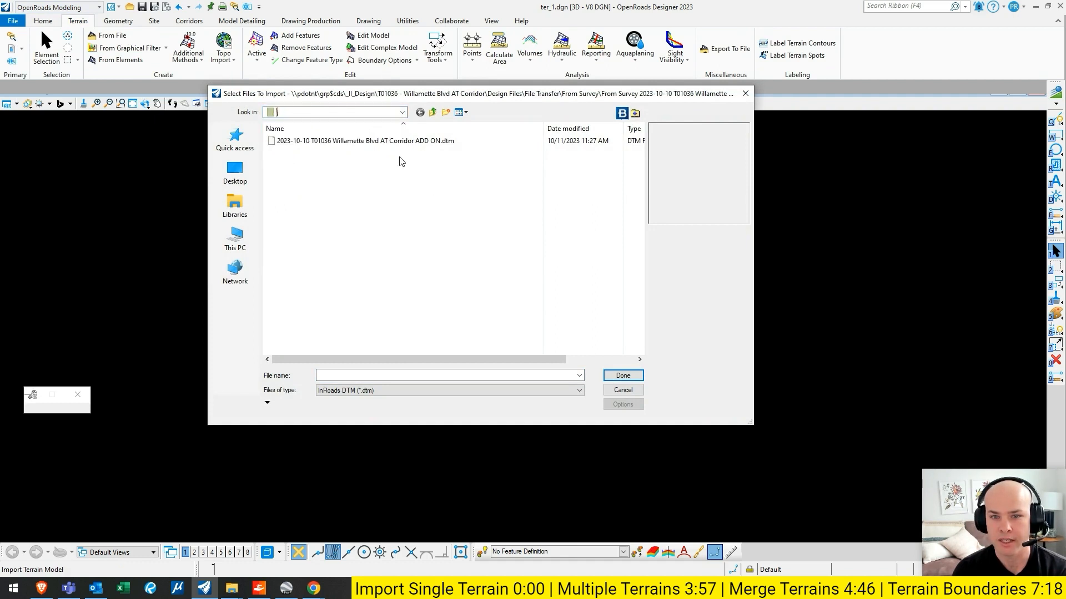
{"action": "left_click", "coordinate": [402, 113]}
{"action": "left_click", "coordinate": [332, 219]}
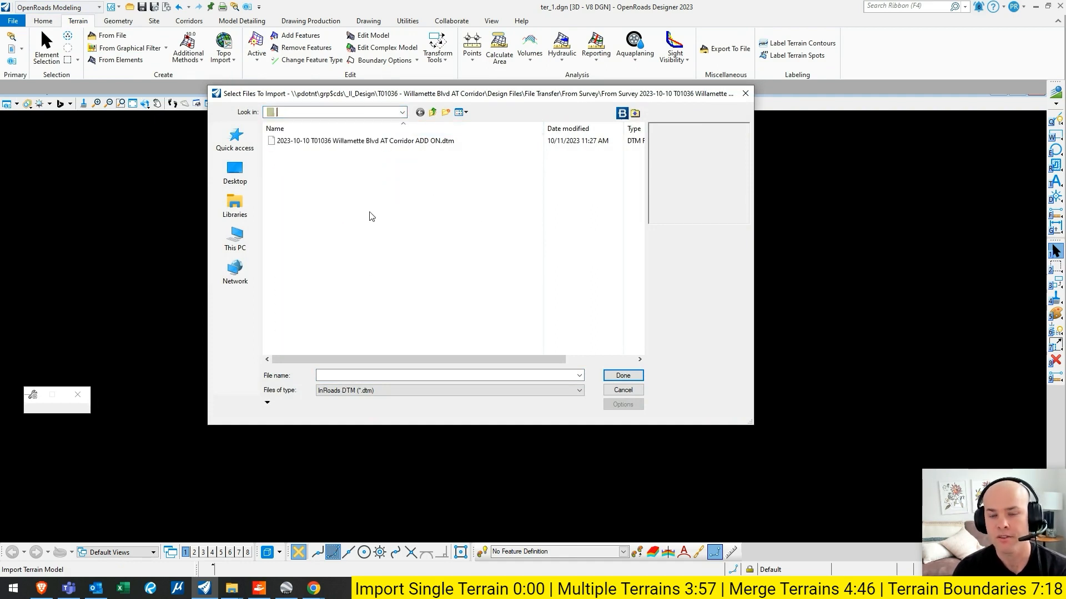
{"action": "left_click", "coordinate": [392, 141]}
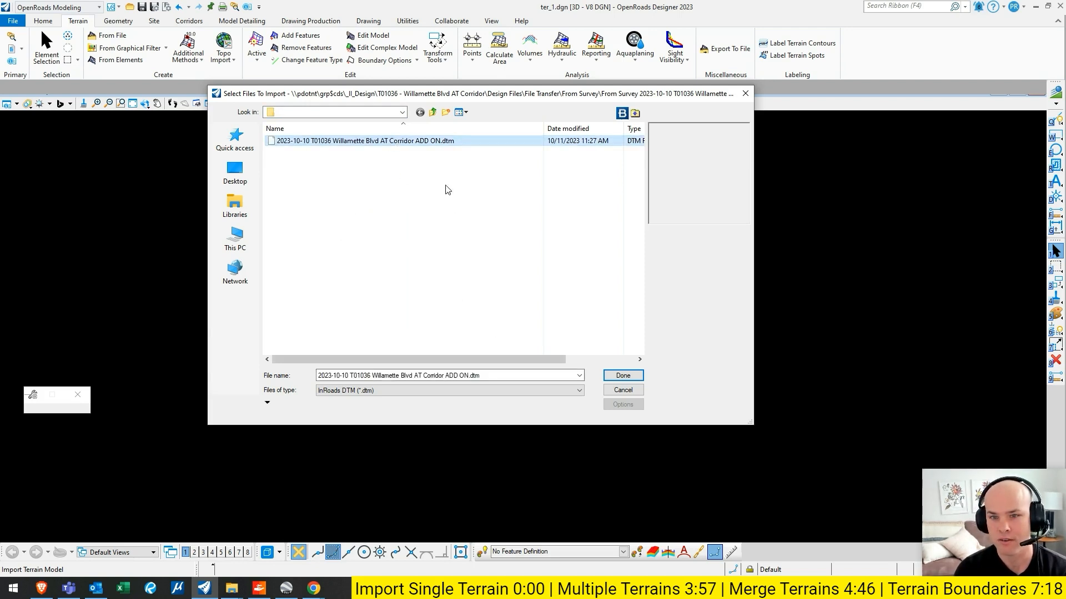
- Set the file type to InRoads DTM (*.dtm) and add the selected Willamette Blvd file to the terrain import
{"action": "left_click", "coordinate": [402, 113]}
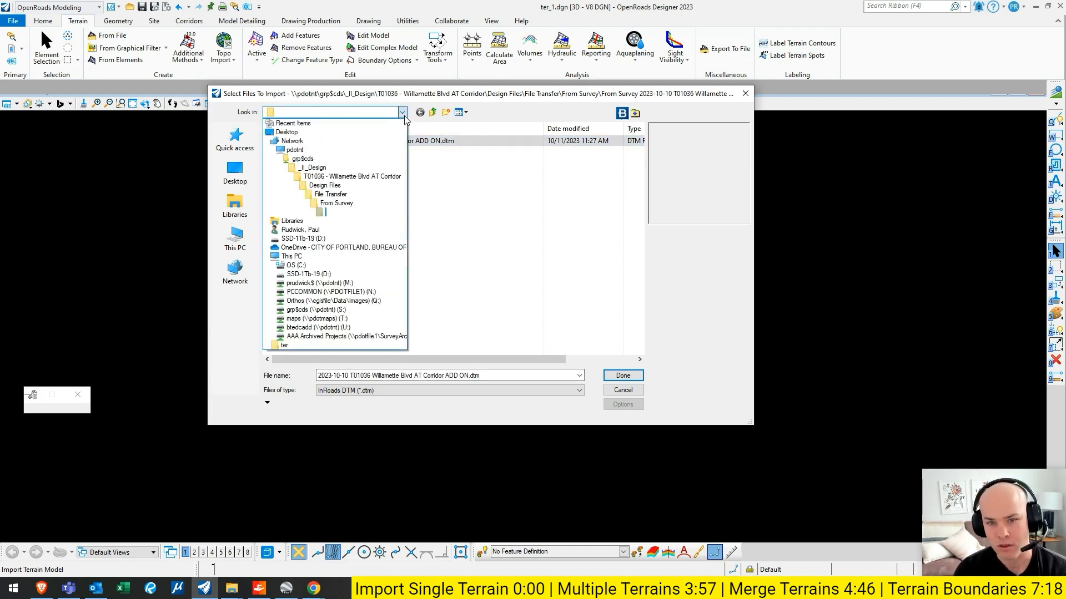
{"action": "left_click", "coordinate": [403, 115]}
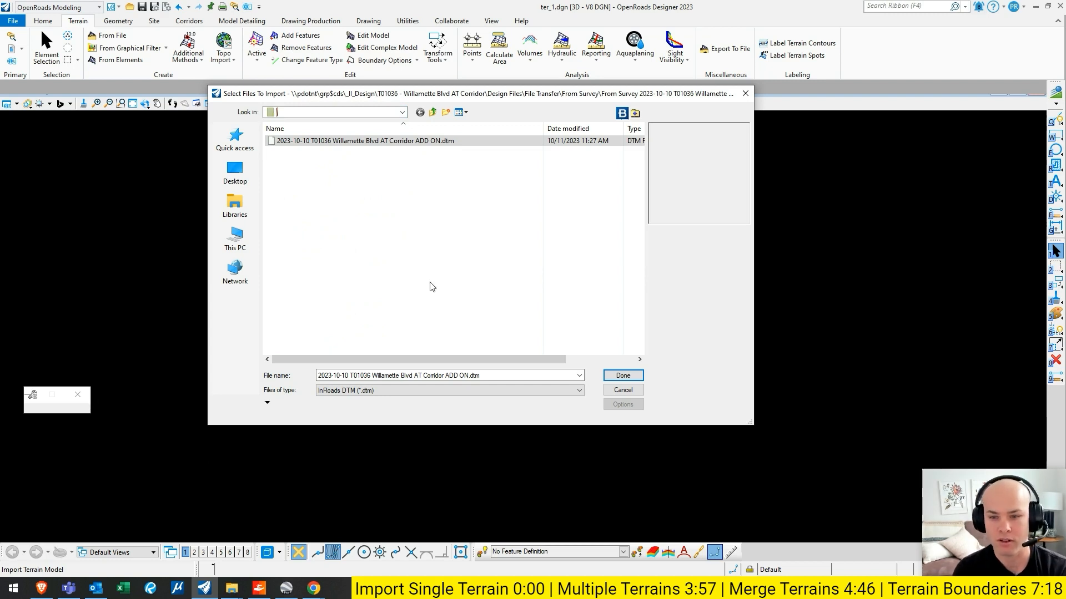
{"action": "left_click", "coordinate": [579, 391]}
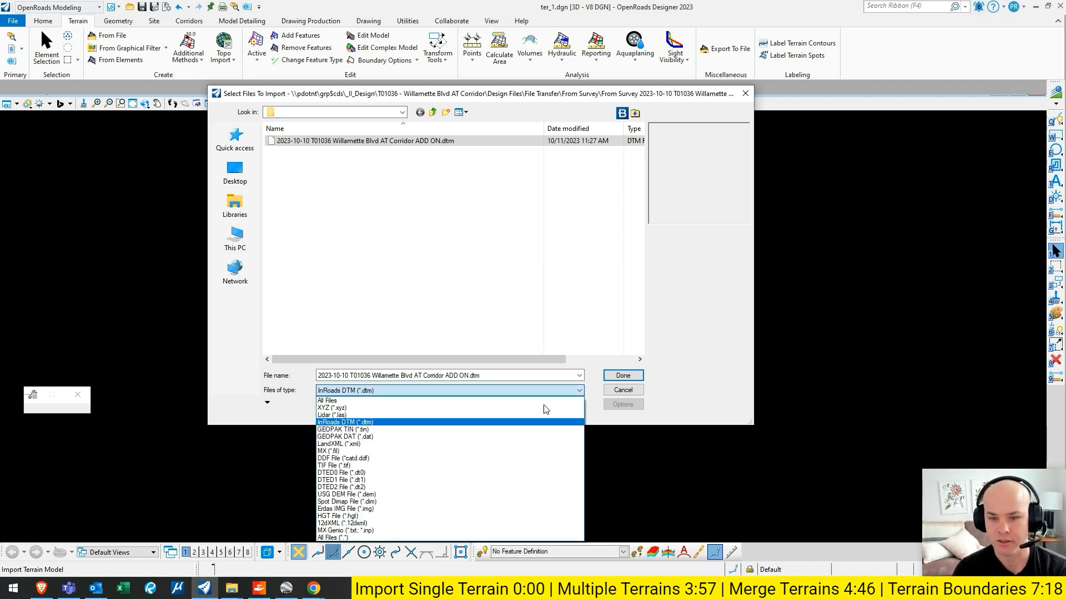
{"action": "left_click", "coordinate": [391, 425]}
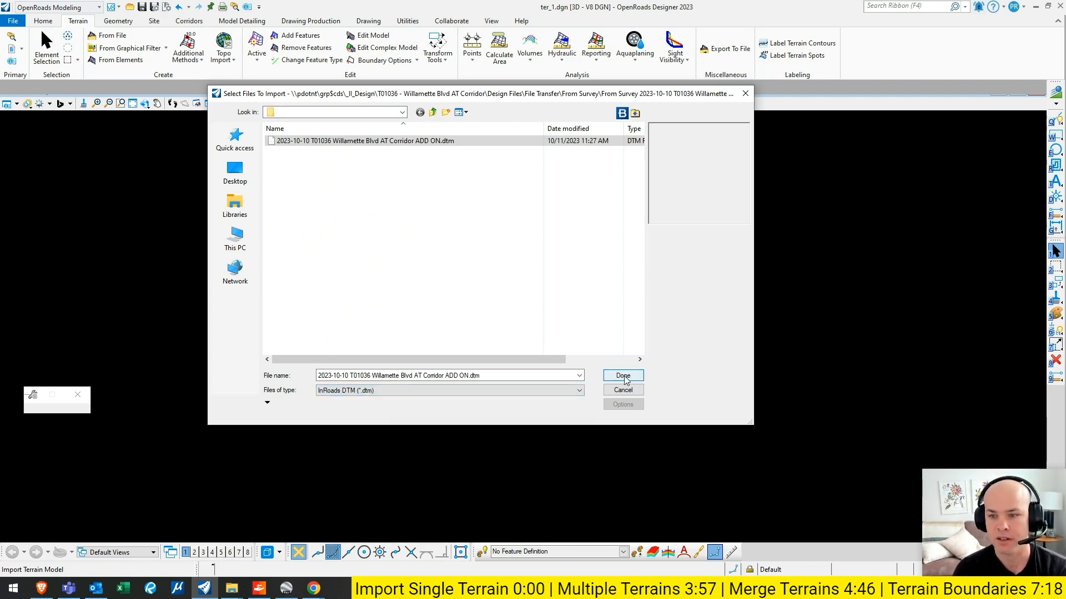
{"action": "left_click", "coordinate": [623, 376]}
- Assign the Existing_Contours feature definition to the Willamette Blvd terrain in the import options
{"action": "left_click_drag", "start_coordinate": [420, 101], "coordinate": [422, 56]}
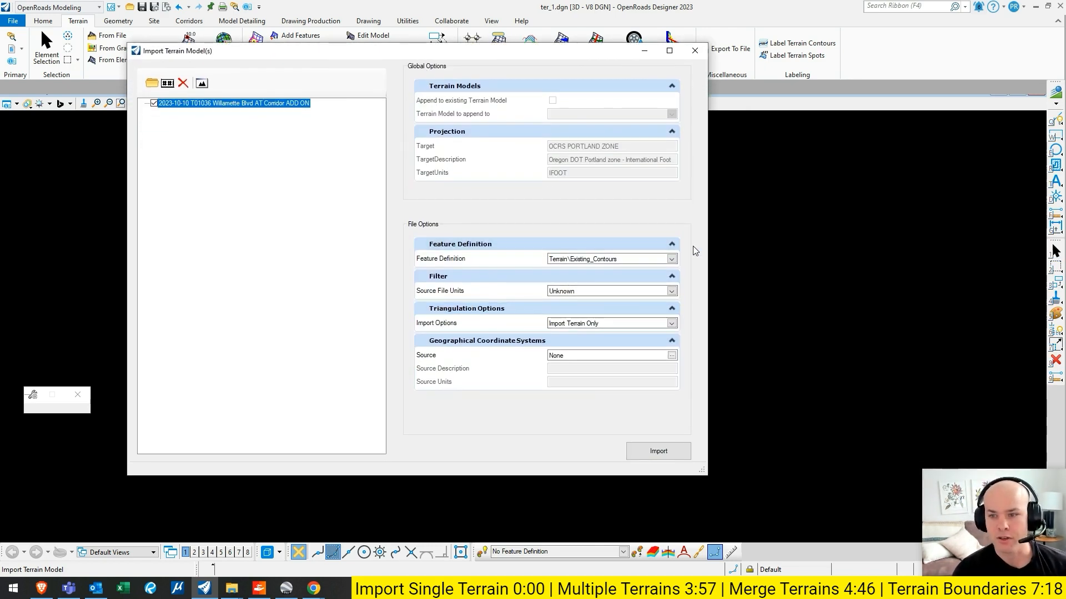
{"action": "left_click_drag", "start_coordinate": [683, 256], "coordinate": [707, 234]}
{"action": "left_click", "coordinate": [672, 259]}
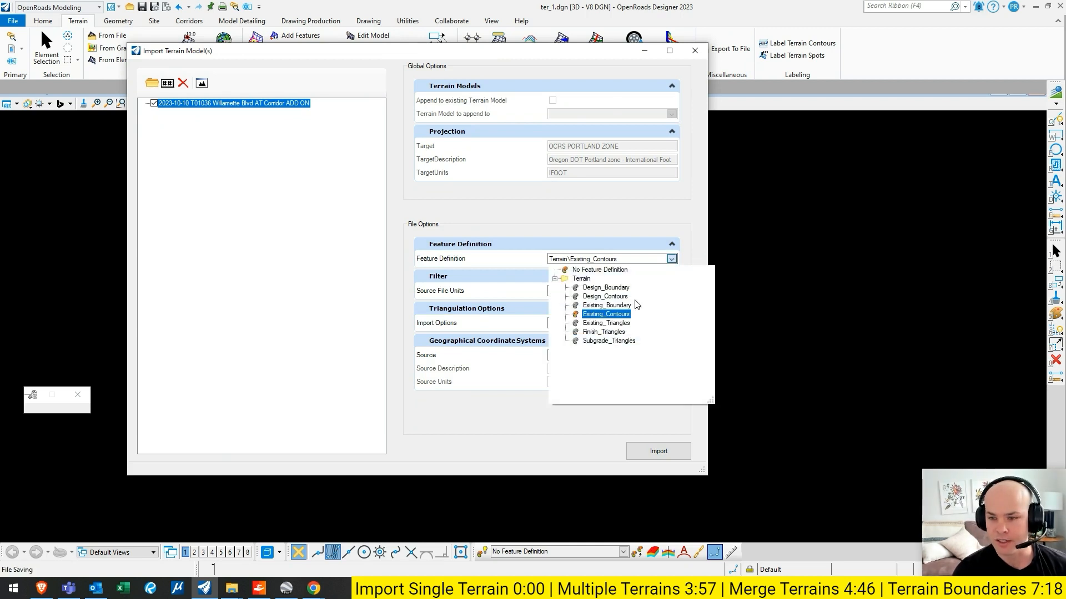
{"action": "left_click", "coordinate": [611, 305]}
{"action": "left_click", "coordinate": [672, 260]}
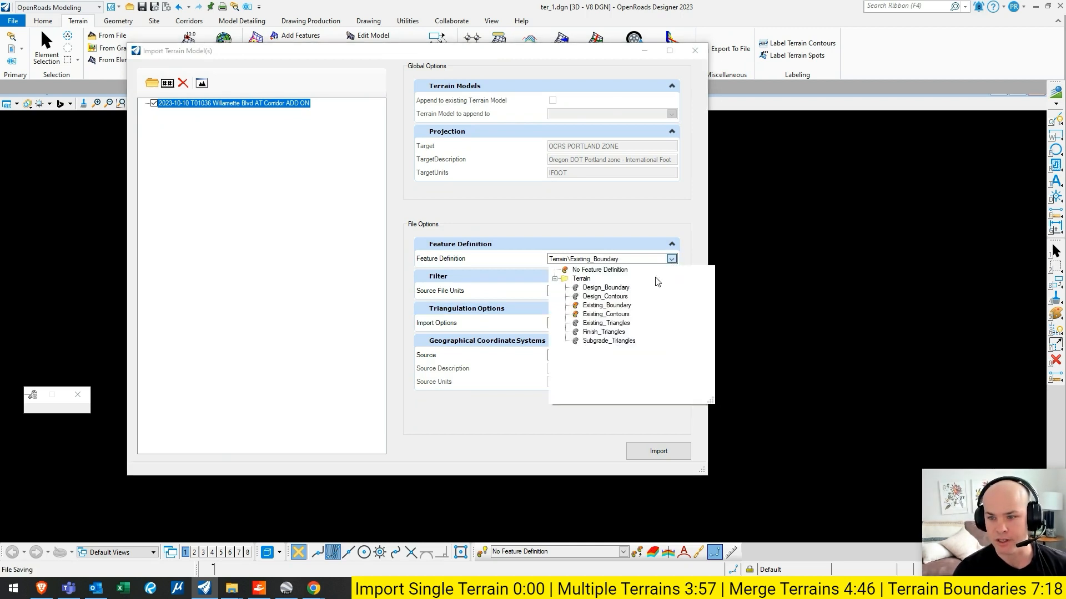
{"action": "left_click", "coordinate": [617, 315]}
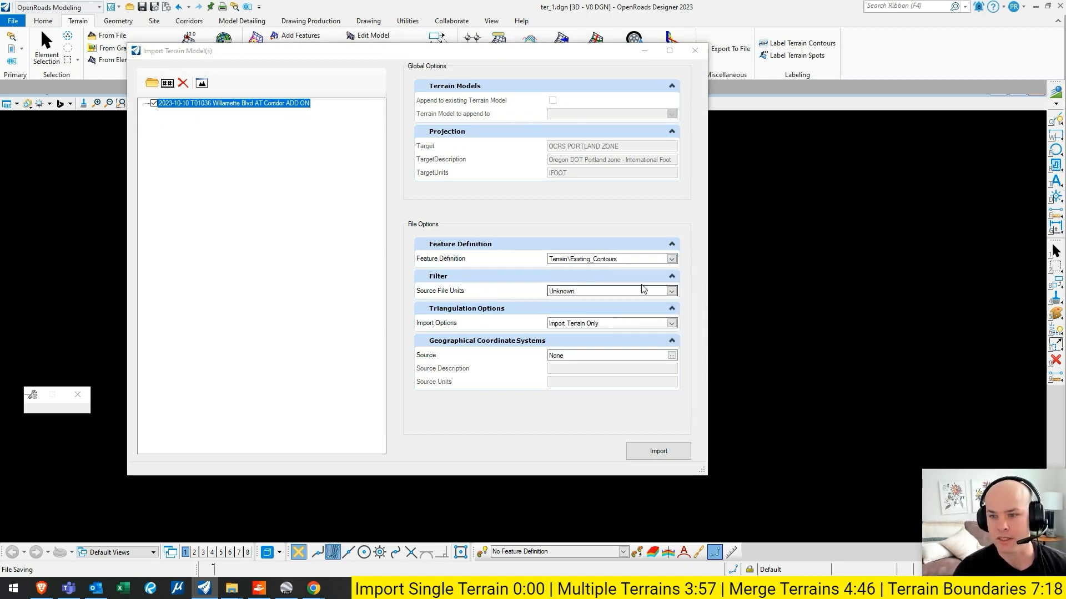
- Import the Willamette Blvd terrain with Unknown source file units and the Import Terrain Only option, and leave the import dialog
{"action": "left_click", "coordinate": [671, 291]}
{"action": "left_click", "coordinate": [672, 291]}
{"action": "left_click", "coordinate": [672, 291]}
{"action": "left_click", "coordinate": [684, 294]}
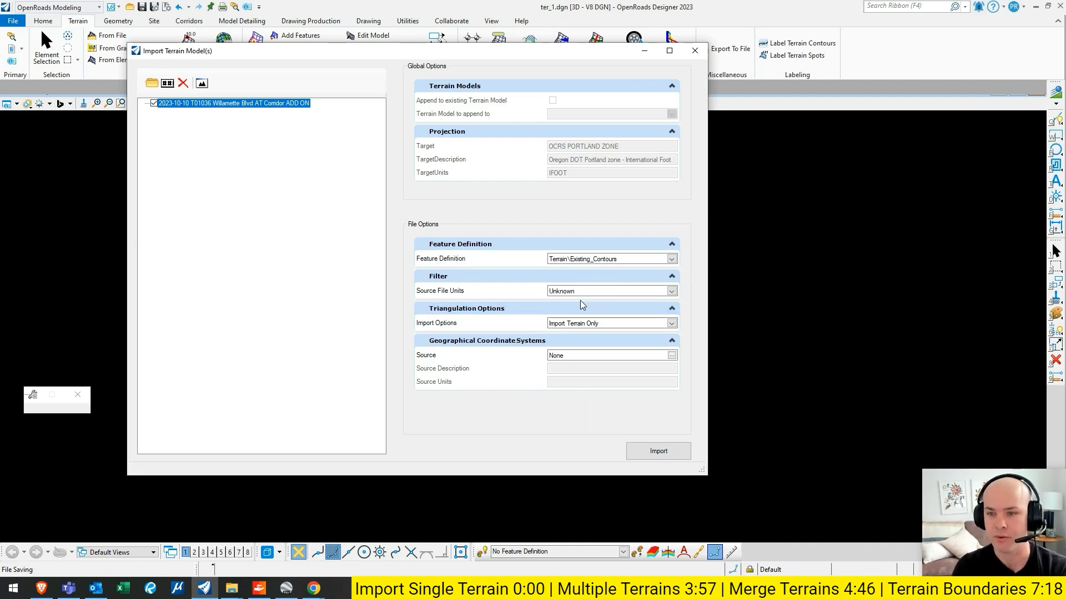
{"action": "left_click", "coordinate": [672, 324]}
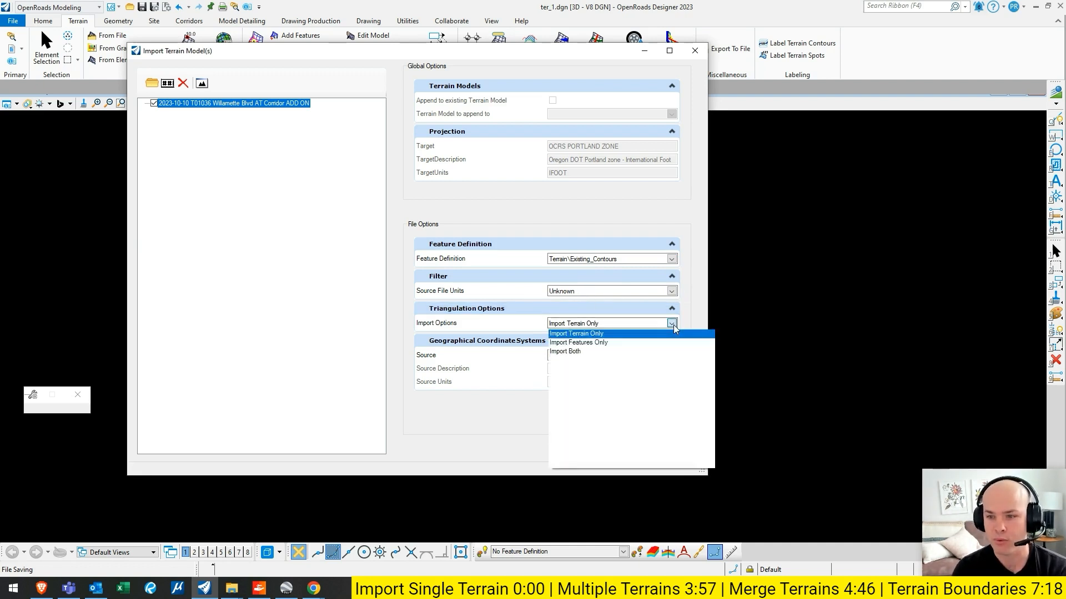
{"action": "left_click", "coordinate": [688, 324]}
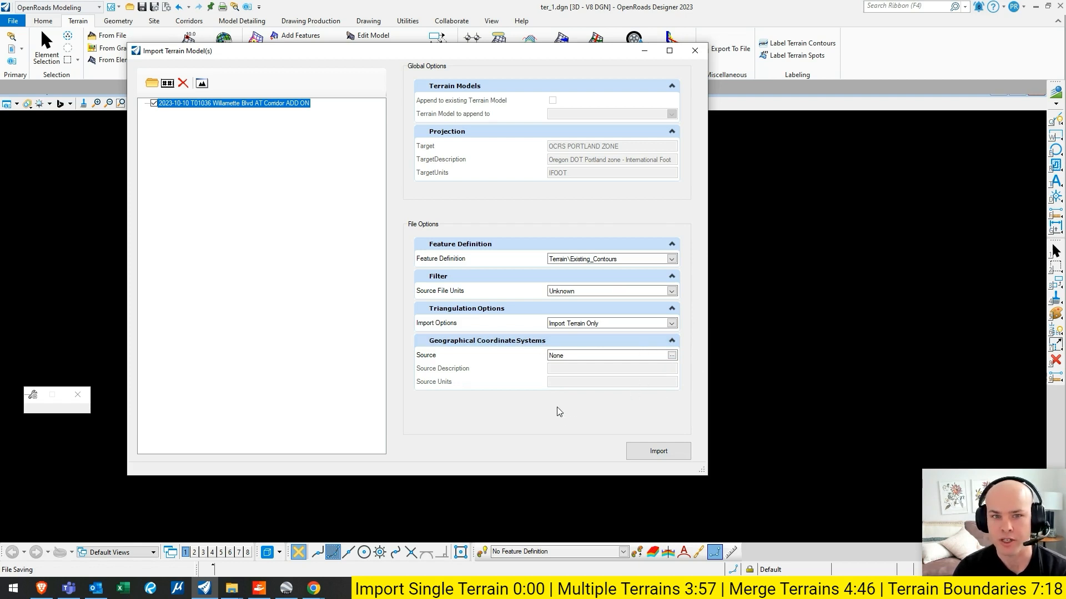
{"action": "left_click", "coordinate": [653, 454]}
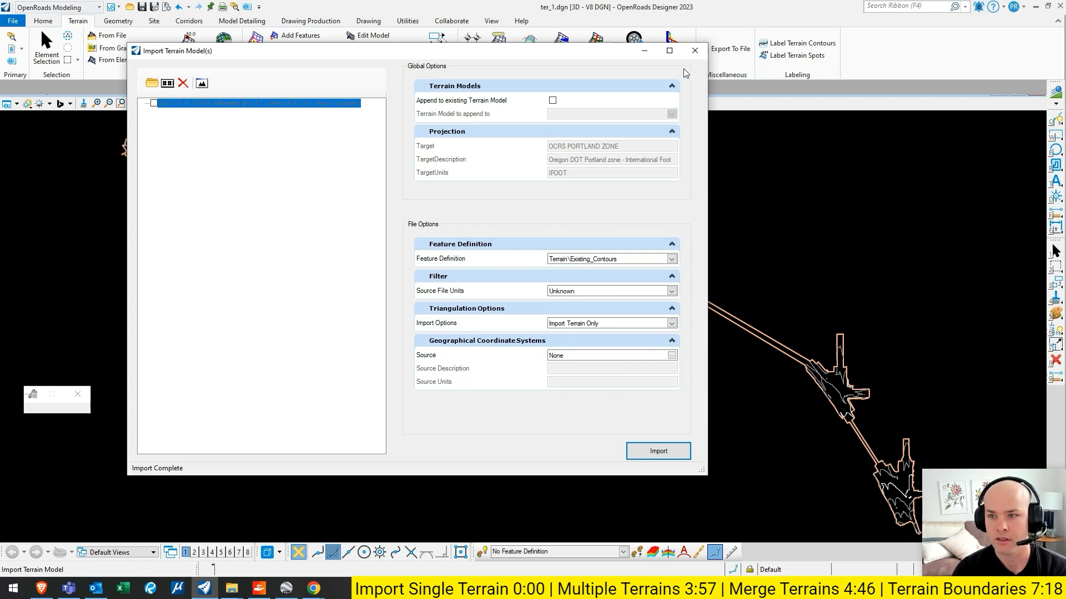
{"action": "left_click", "coordinate": [694, 51]}
{"action": "scroll", "coordinate": [727, 258], "scroll_direction": "down", "scroll_amount": 1}
{"action": "middle_click_drag", "start_coordinate": [721, 254], "coordinate": [654, 271]}
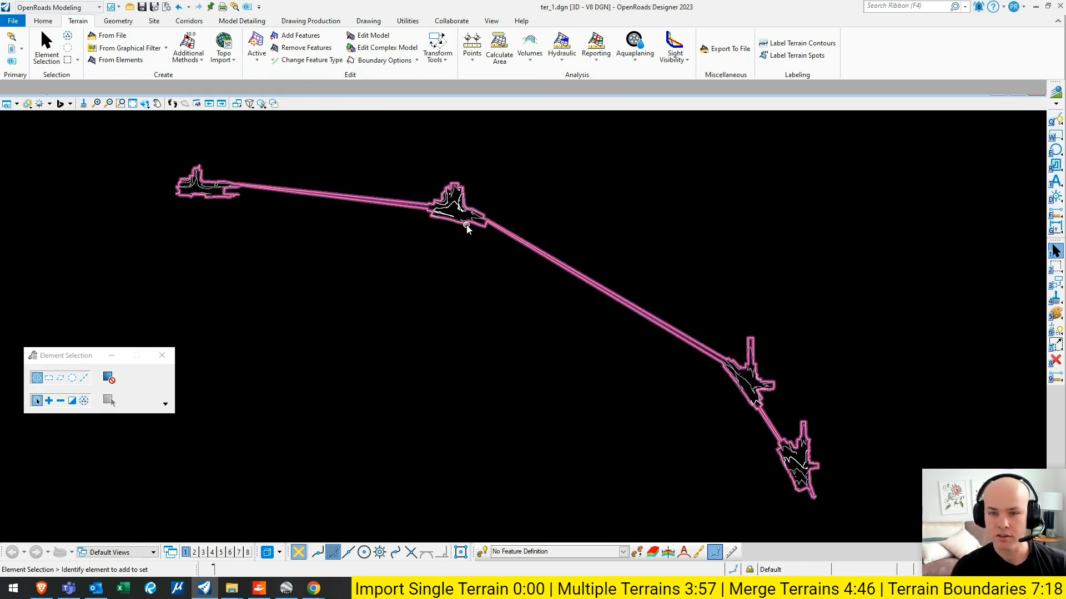
{"action": "left_click", "coordinate": [108, 35]}
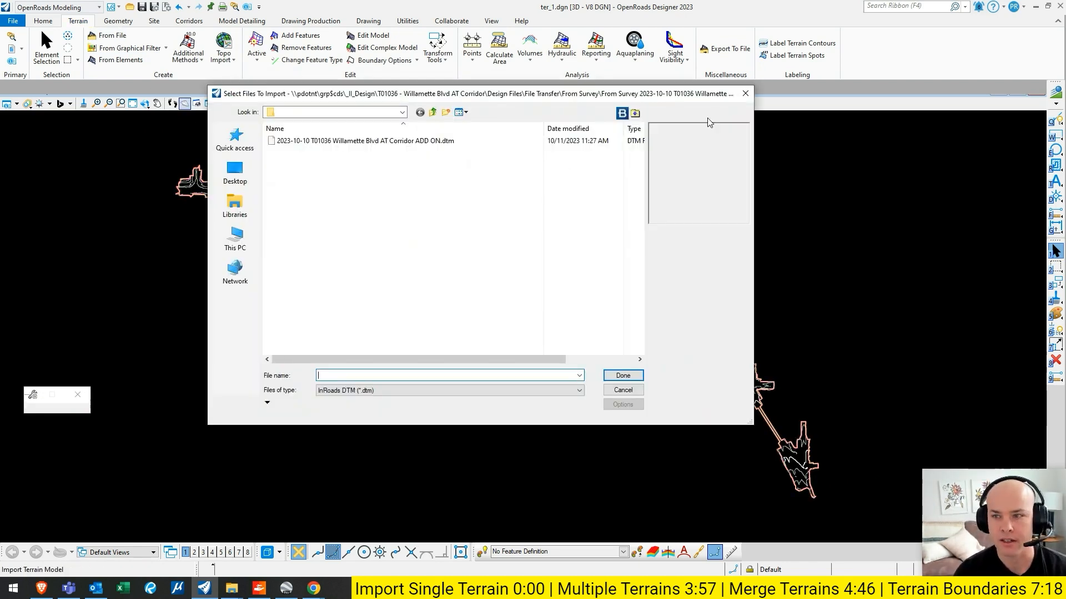
{"action": "left_click", "coordinate": [745, 94]}
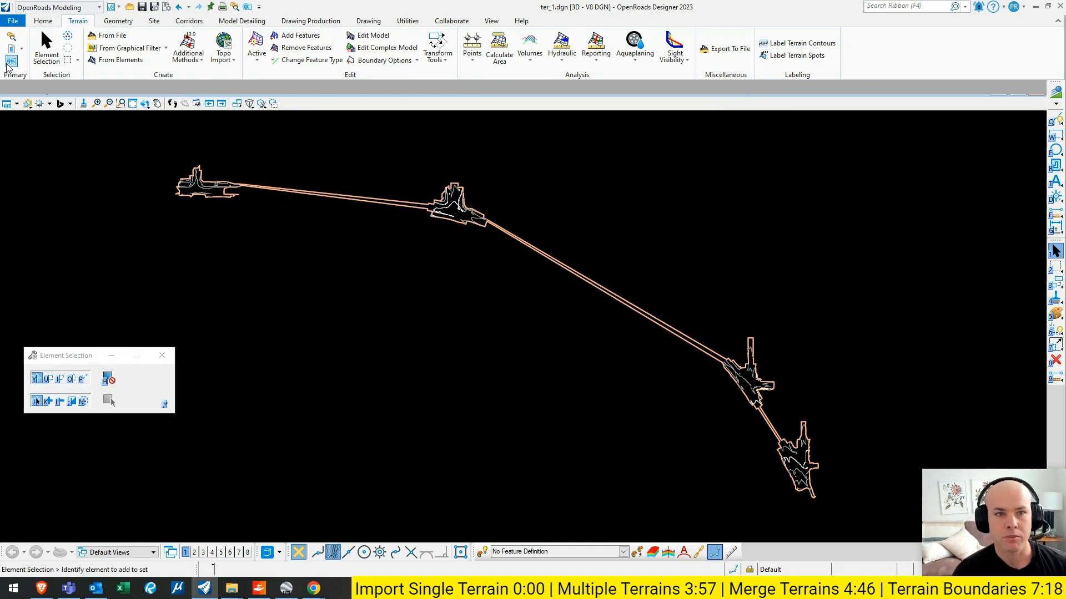
- Delete the imported Willamette Blvd AT Corridor ADD ON terrain from the Existing_Contours terrain models in the Explorer
{"action": "left_click", "coordinate": [83, 95]}
{"action": "left_click", "coordinate": [48, 126]}
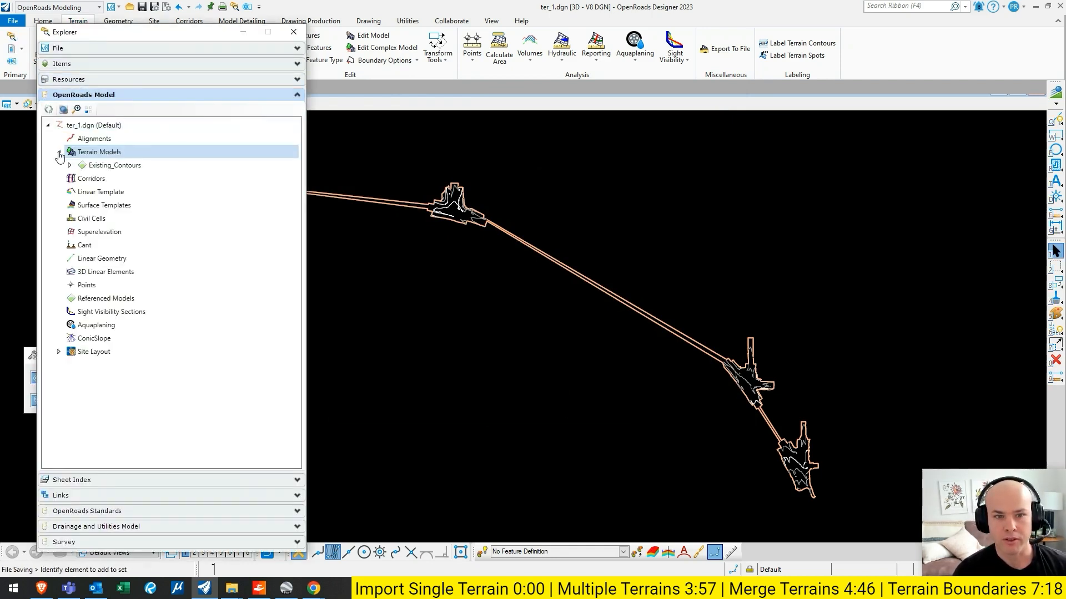
{"action": "left_click", "coordinate": [59, 151]}
{"action": "left_click", "coordinate": [70, 164]}
{"action": "left_click", "coordinate": [80, 179]}
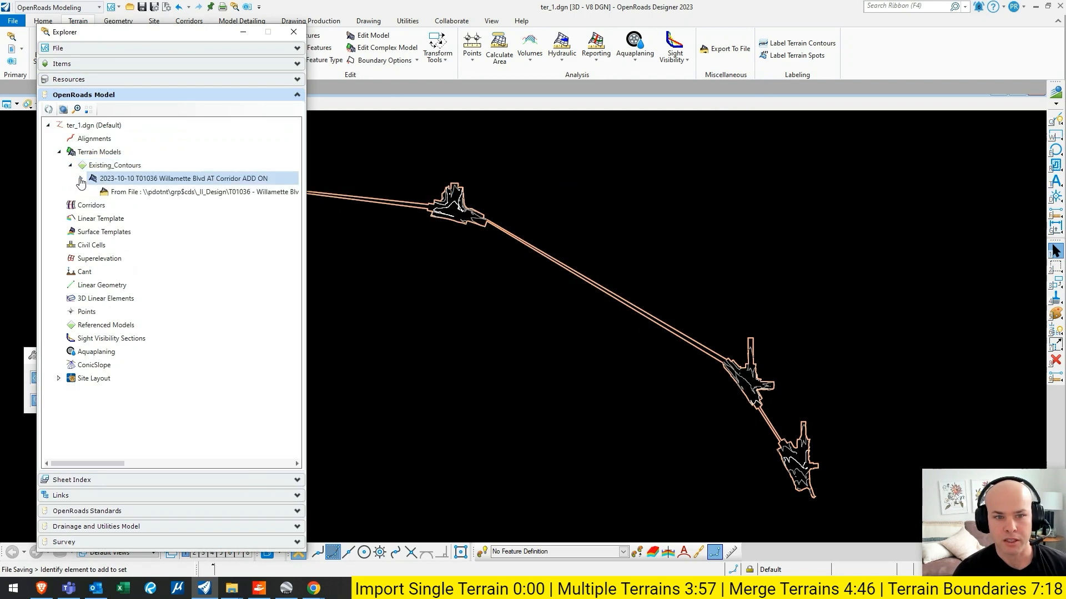
{"action": "right_click", "coordinate": [134, 180]}
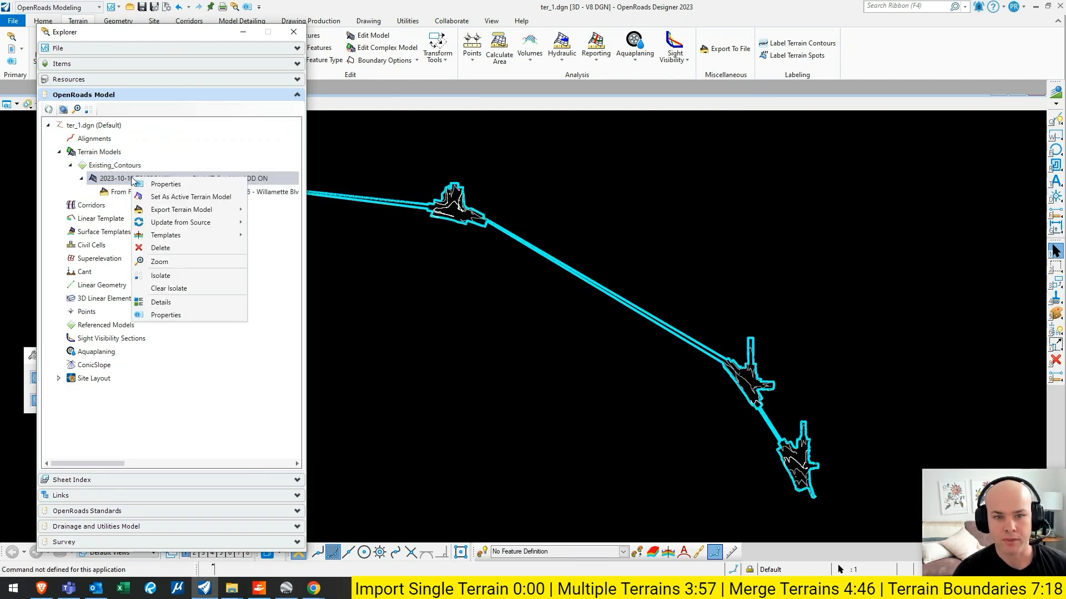
{"action": "left_click", "coordinate": [161, 248]}
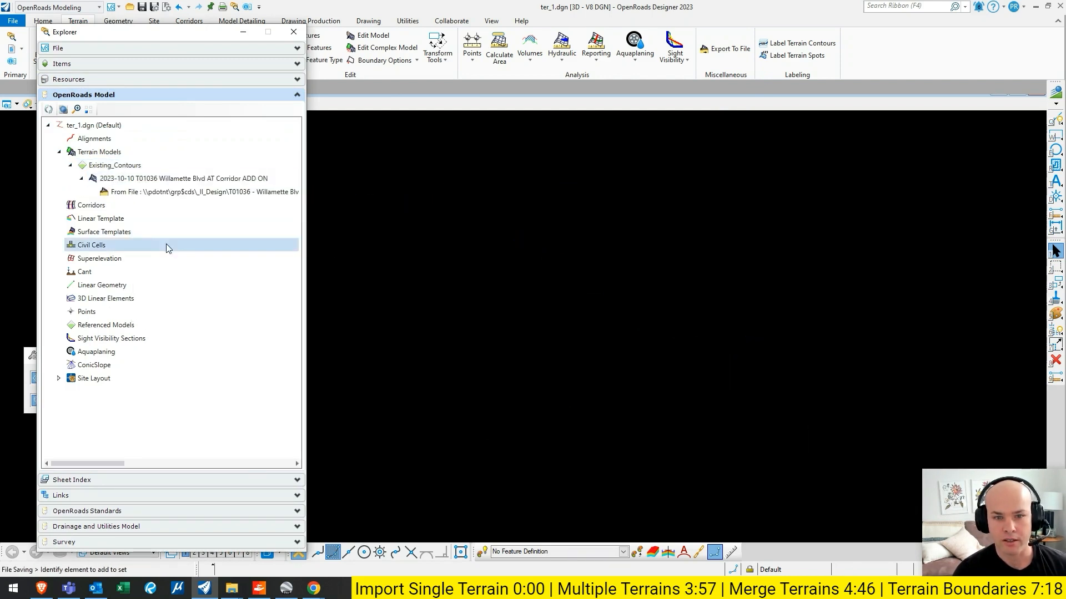
{"action": "left_click", "coordinate": [294, 32]}
- Start another terrain import and add T01036 Rosa Parks_dtm.dtm from the ter folder on the Desktop
{"action": "left_click", "coordinate": [113, 36]}
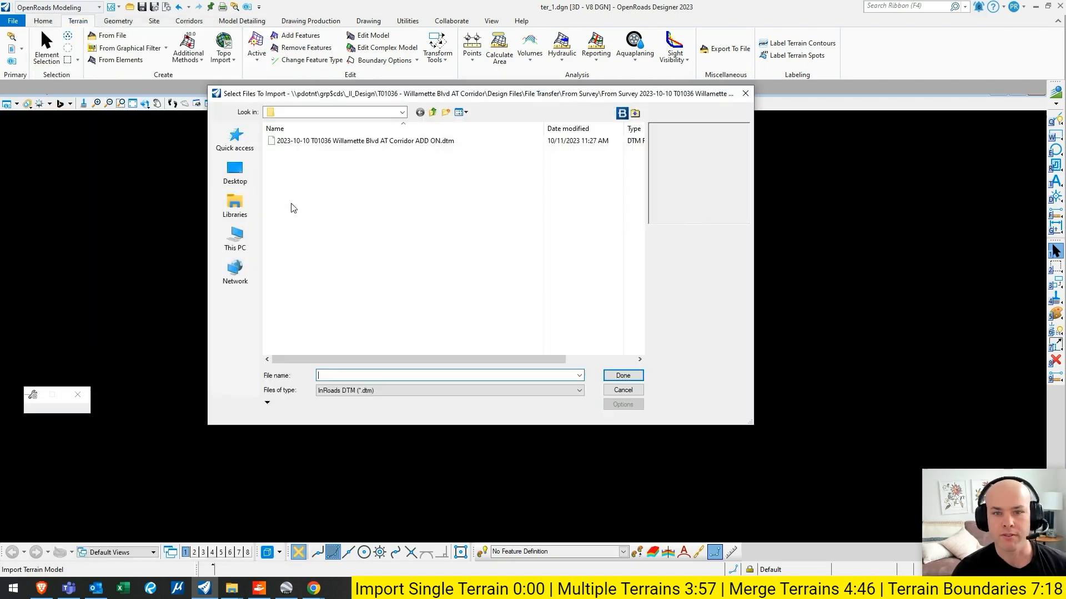
{"action": "left_click", "coordinate": [242, 175]}
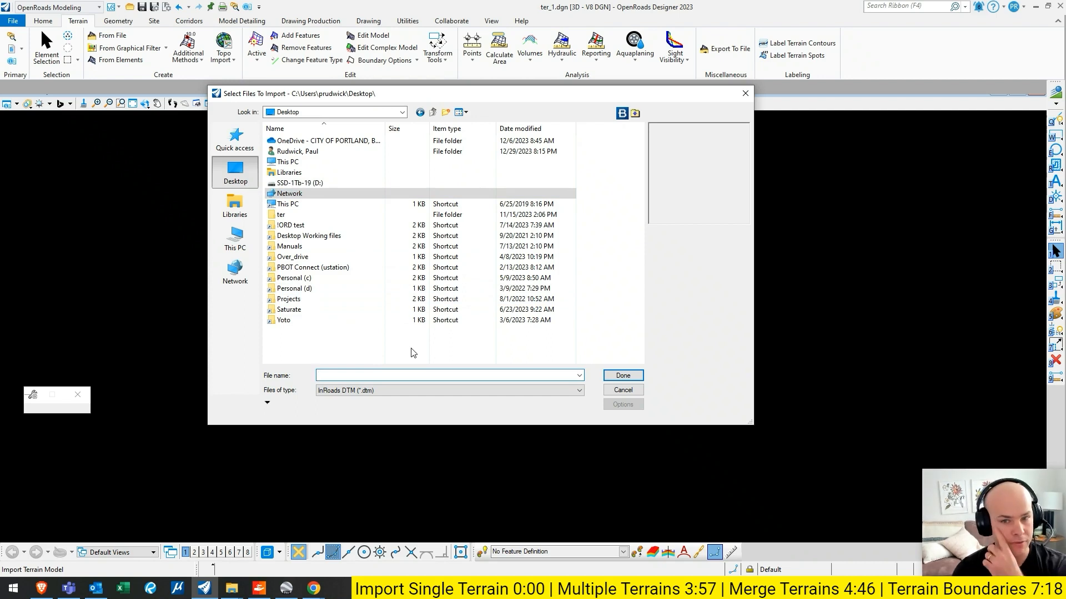
{"action": "double_click", "coordinate": [328, 218]}
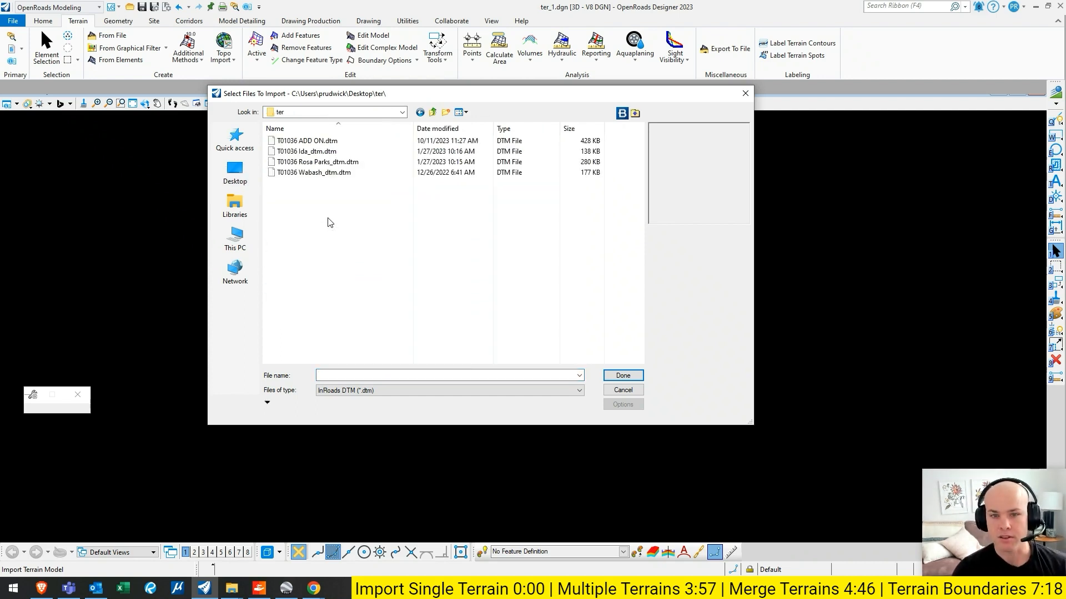
{"action": "left_click", "coordinate": [329, 164]}
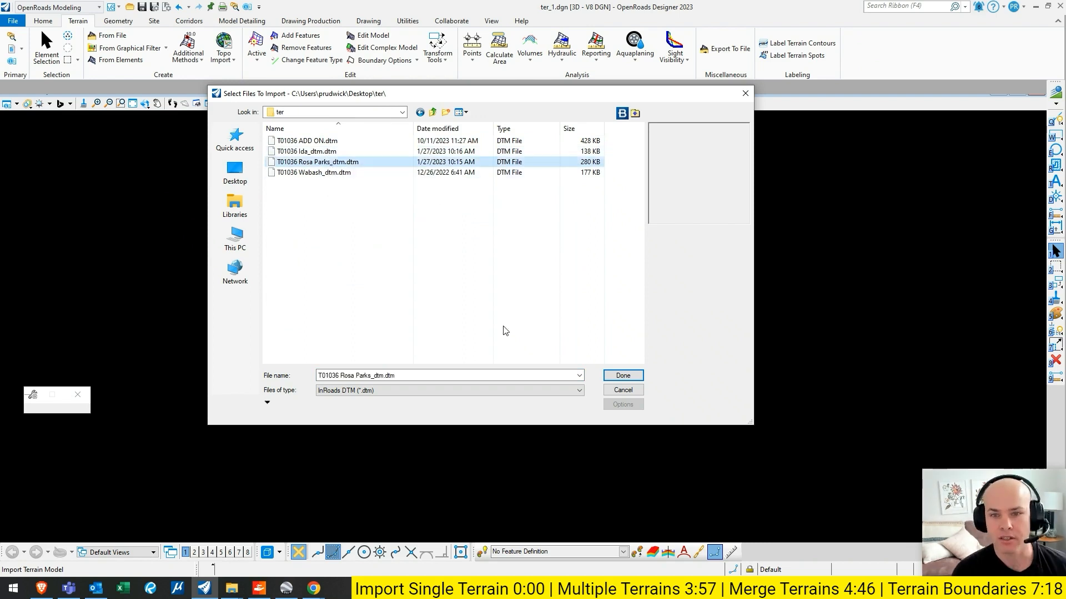
{"action": "left_click", "coordinate": [617, 376]}
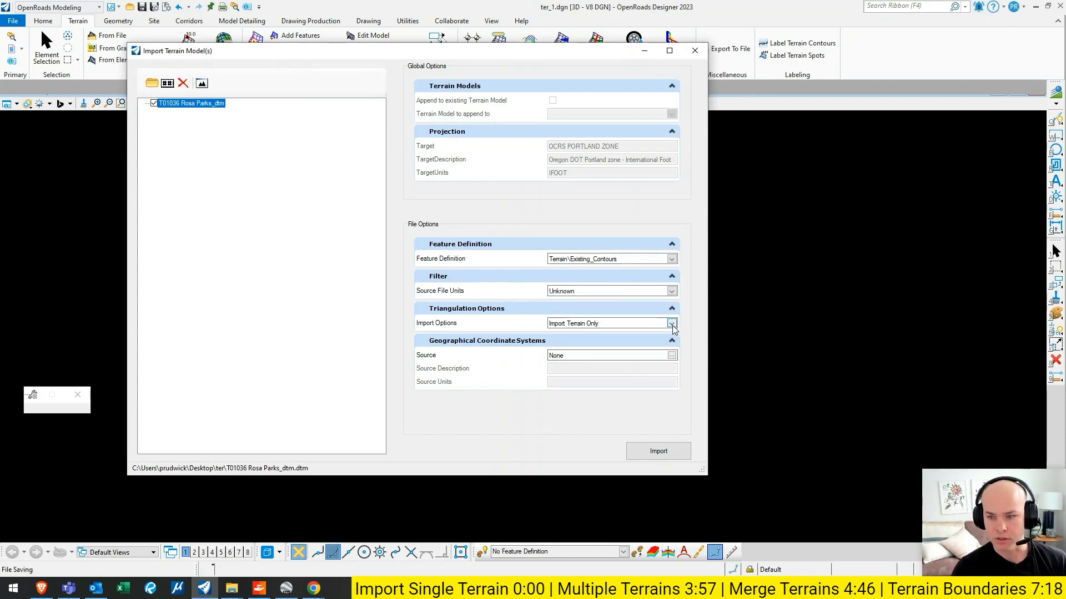
- Import the T01036 Rosa Parks terrain with Existing_Contours, Unknown source units and Import Terrain Only, and save the design file
{"action": "left_click", "coordinate": [658, 451]}
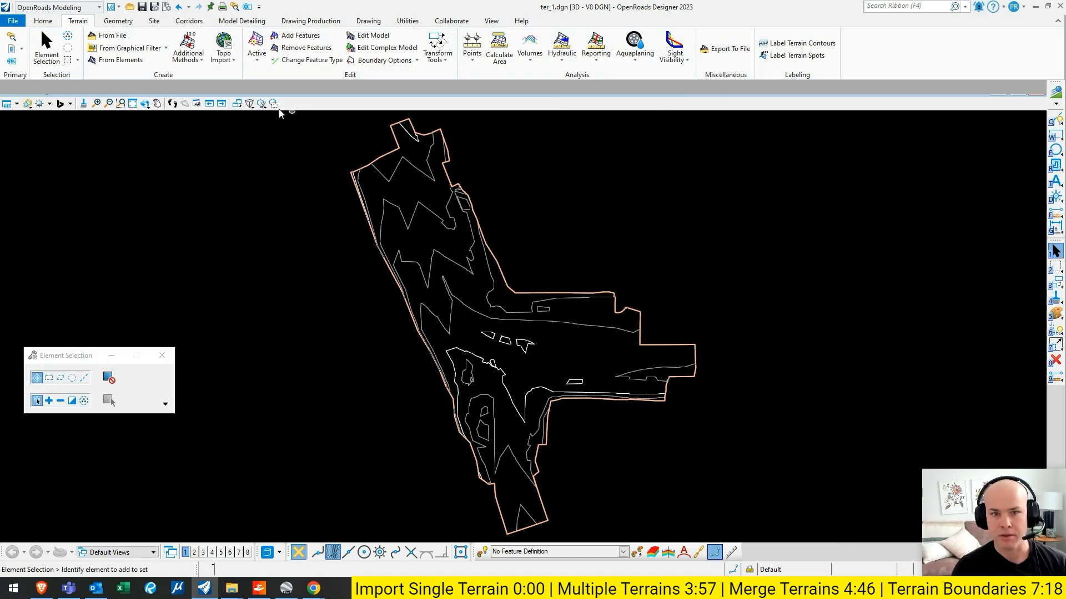
{"action": "left_click", "coordinate": [132, 104]}
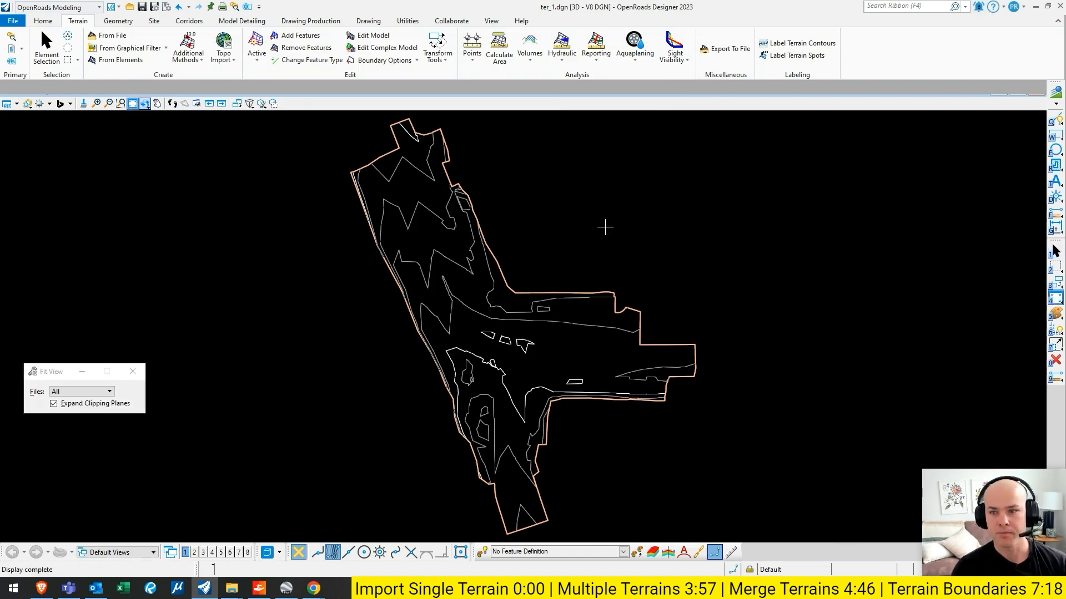
{"action": "key", "text": "Escape"}
{"action": "key", "text": "ctrl+s"}
{"action": "key", "text": "ctrl+f"}
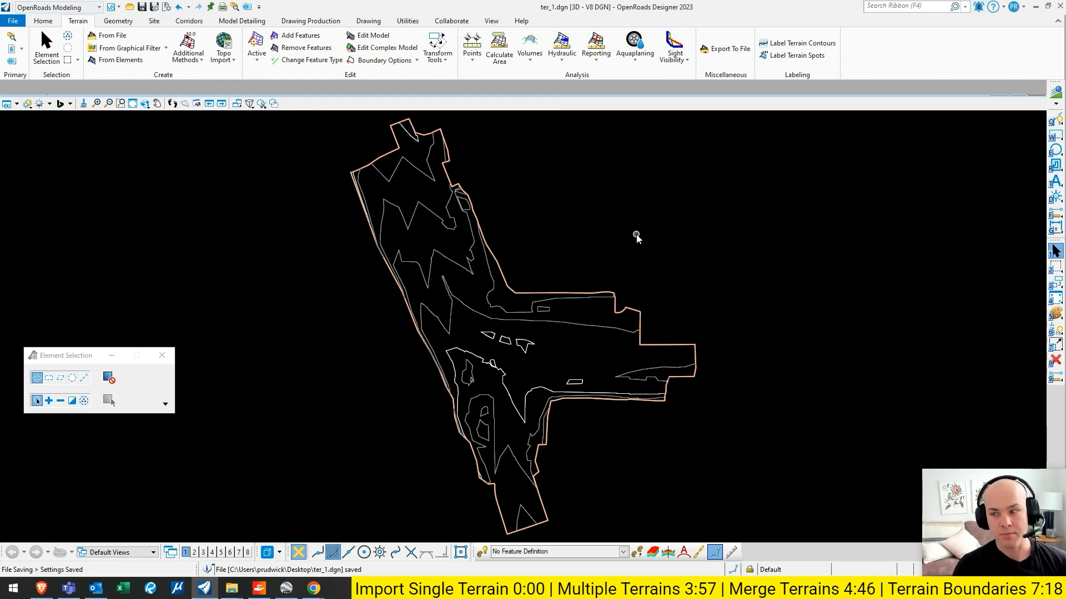
- Create a new 2D design file named improve_1 on the Desktop from the seed2d OCRS.dgn seed file
{"action": "left_click", "coordinate": [12, 21]}
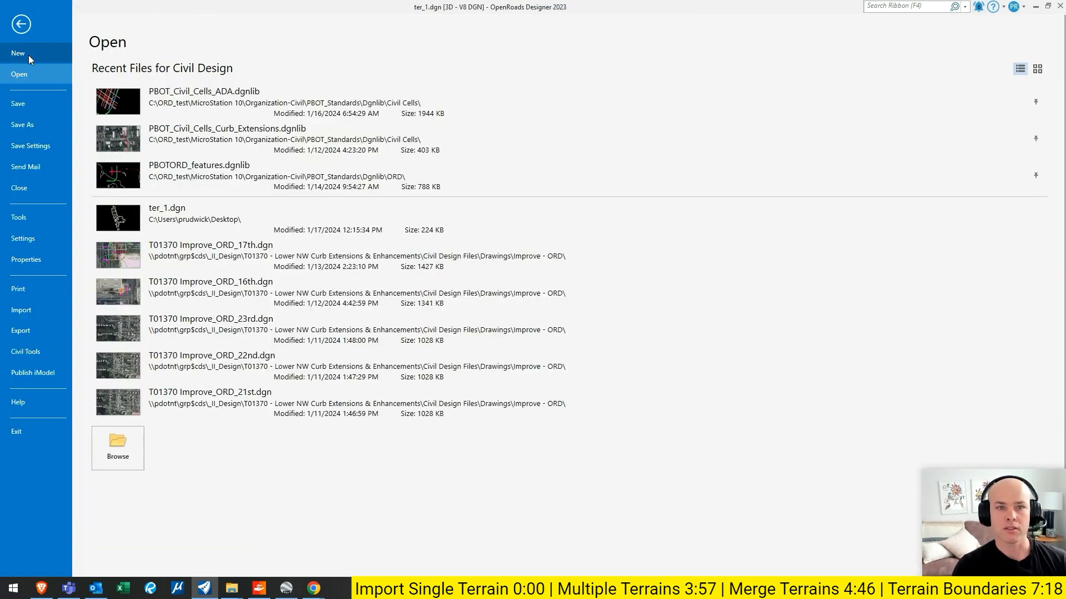
{"action": "left_click", "coordinate": [28, 53]}
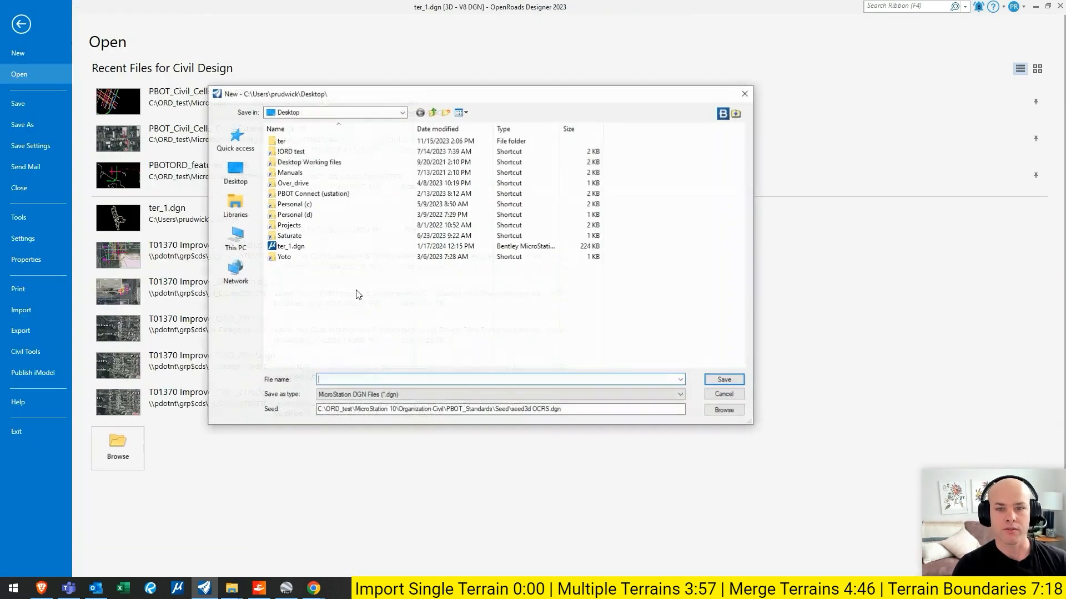
{"action": "left_click", "coordinate": [730, 414]}
{"action": "left_click", "coordinate": [300, 101]}
{"action": "key", "text": "Return"}
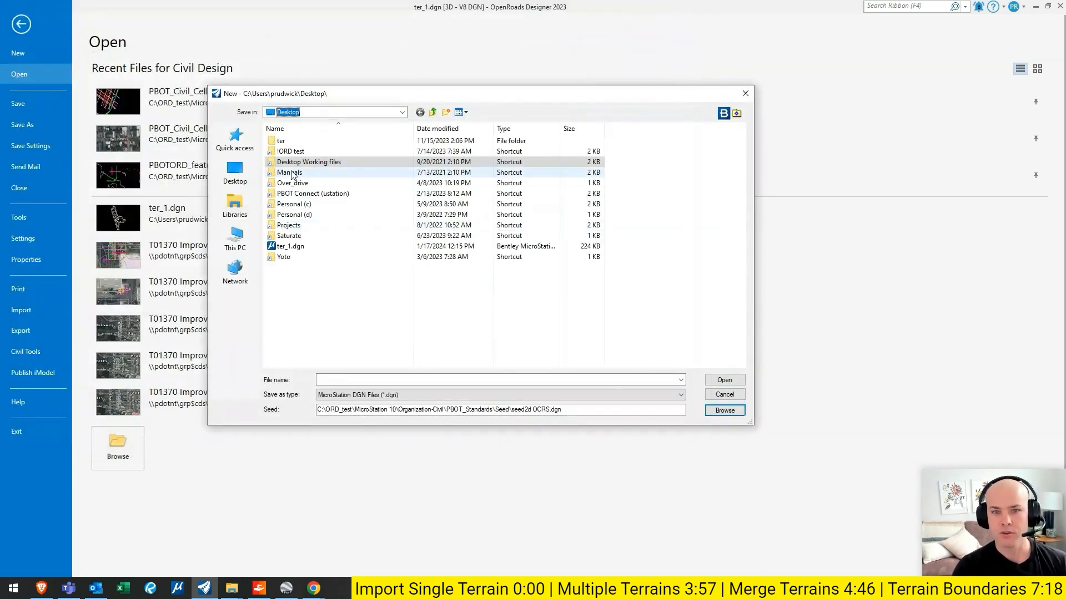
{"action": "left_click", "coordinate": [383, 380]}
{"action": "type", "text": "improve_1"}
{"action": "key", "text": "Return"}
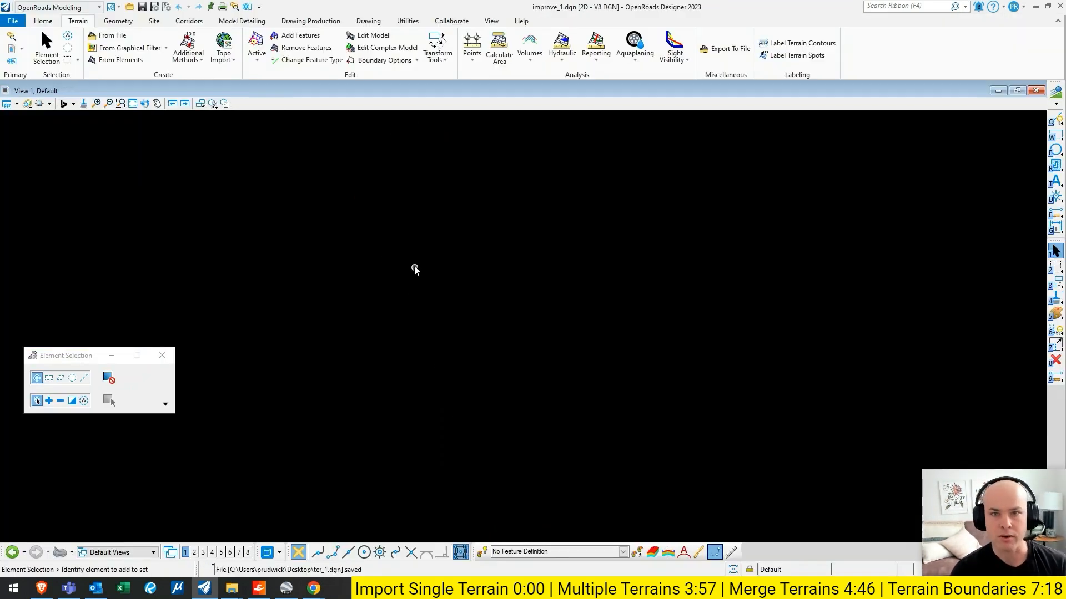
- Open the references of improve_1.dgn and choose ter_1.dgn from the Desktop as a new reference attachment
{"action": "left_click", "coordinate": [43, 20]}
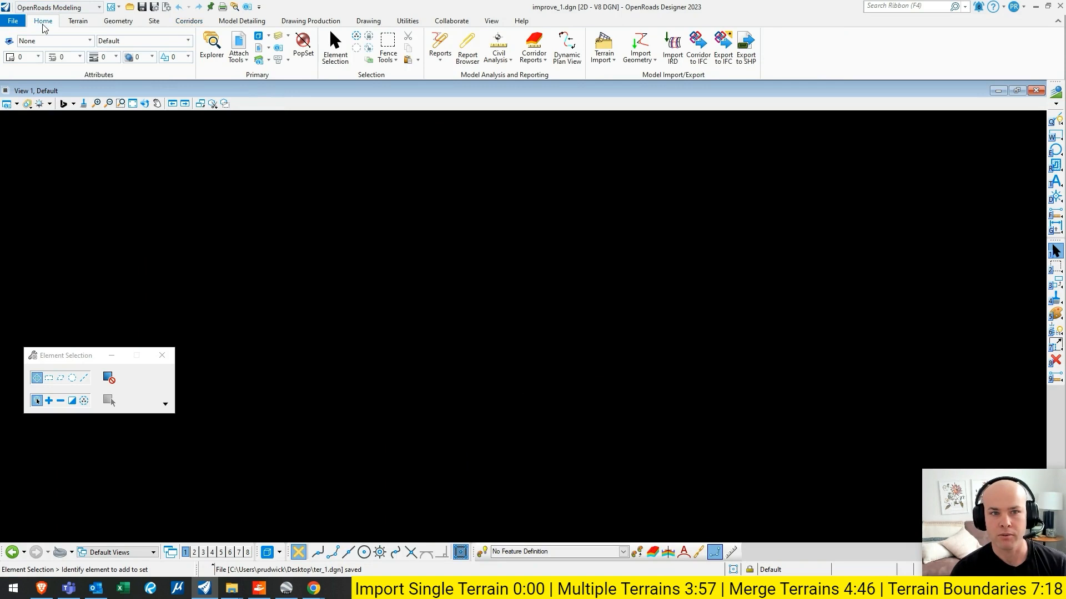
{"action": "left_click", "coordinate": [238, 43]}
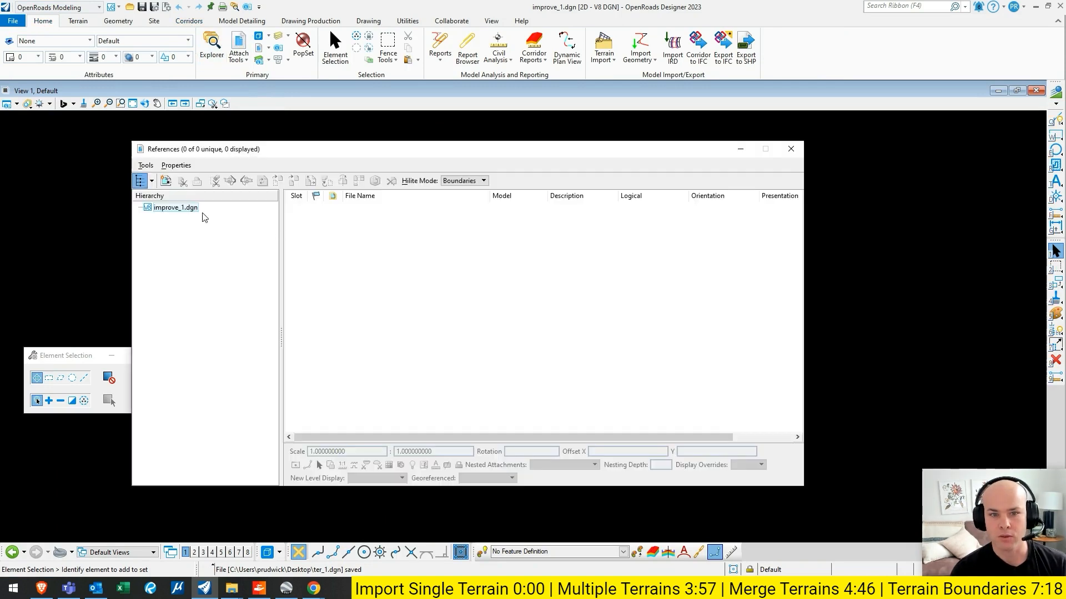
{"action": "left_click", "coordinate": [165, 181]}
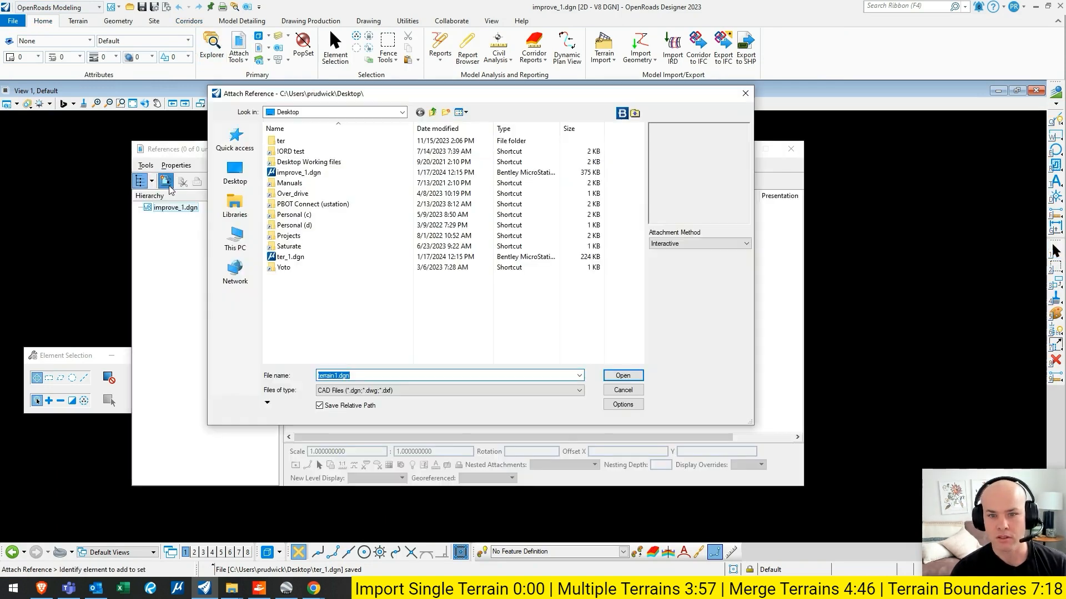
{"action": "left_click", "coordinate": [438, 128]}
{"action": "left_click", "coordinate": [311, 142]}
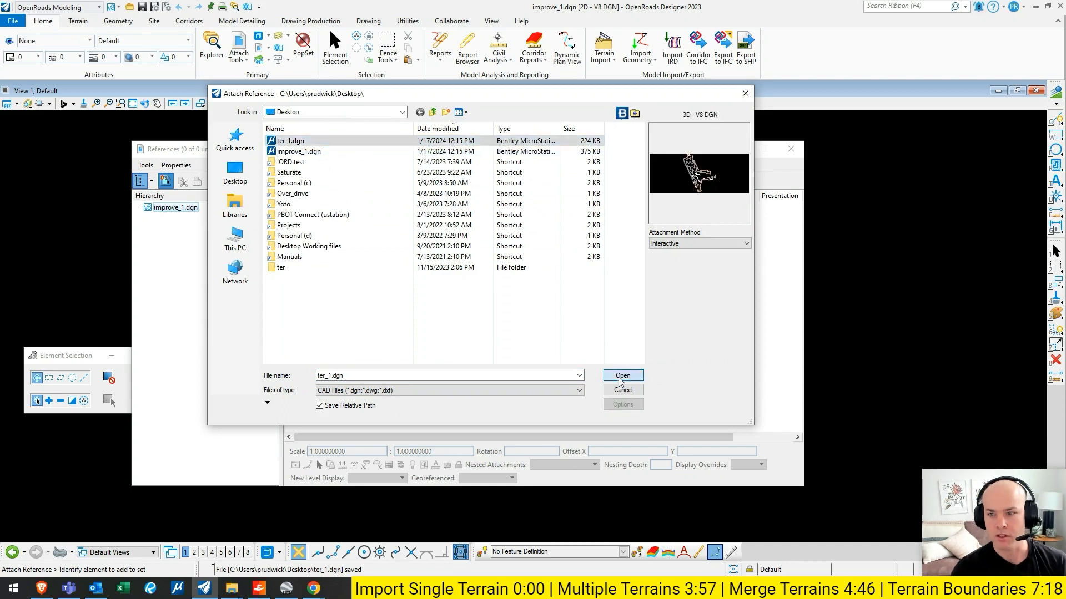
{"action": "left_click", "coordinate": [622, 376]}
- Attach the Default model of ter_1.dgn with Coincident - World orientation and close the references window
{"action": "left_click", "coordinate": [630, 201]}
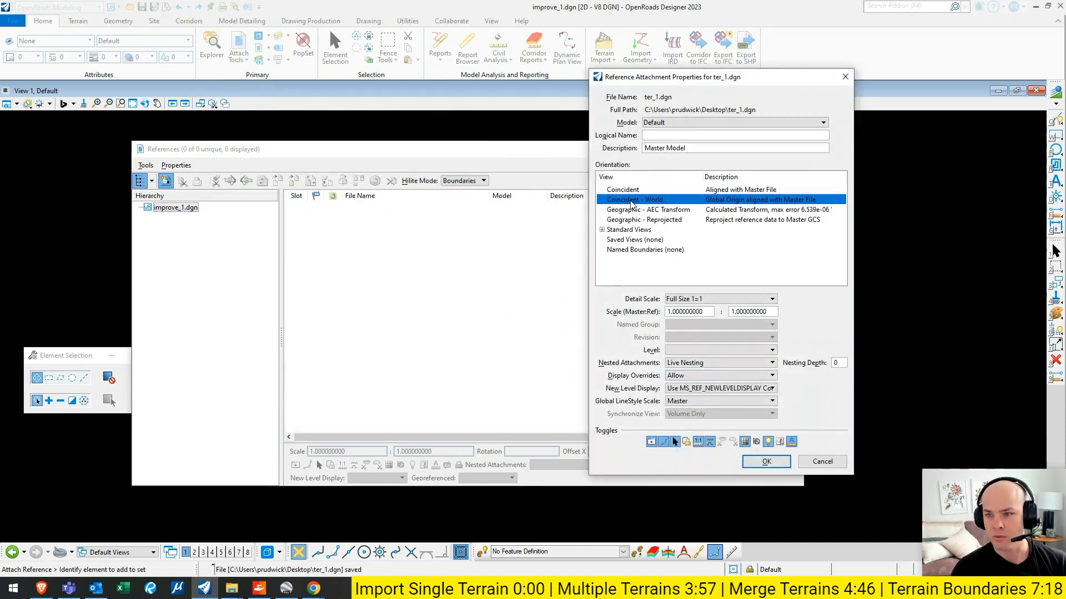
{"action": "left_click", "coordinate": [677, 123]}
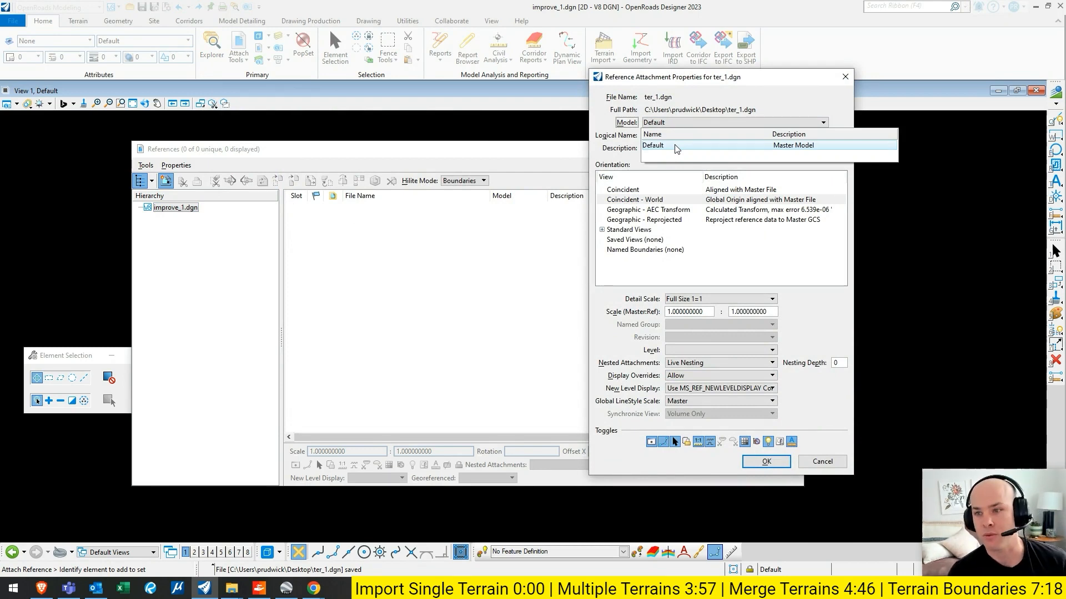
{"action": "left_click", "coordinate": [677, 146]}
{"action": "left_click", "coordinate": [680, 202]}
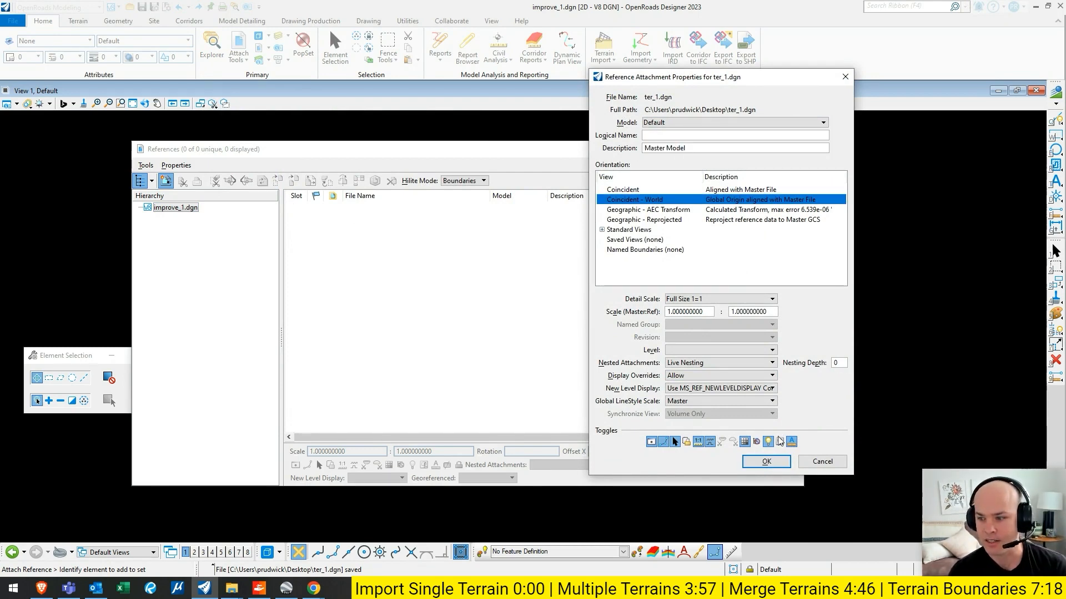
{"action": "left_click", "coordinate": [766, 461]}
{"action": "left_click_drag", "start_coordinate": [452, 153], "coordinate": [849, 190]}
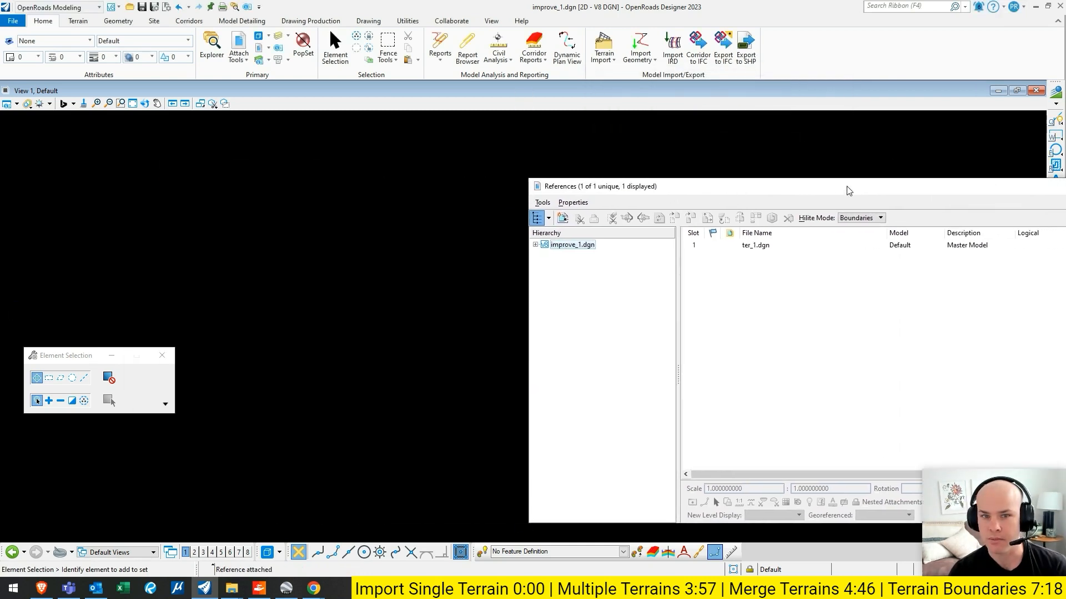
{"action": "left_click", "coordinate": [132, 104]}
{"action": "left_click_drag", "start_coordinate": [629, 186], "coordinate": [348, 167]}
{"action": "left_click", "coordinate": [908, 170]}
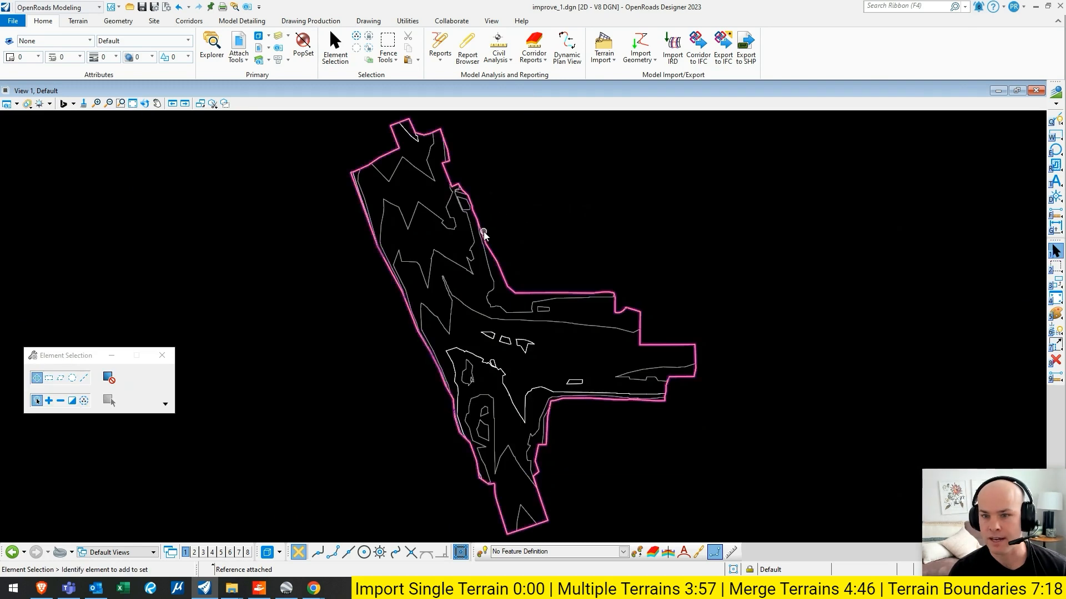
- Select the boundary of the referenced T01036 Rosa Parks terrain and set it as the active terrain model
{"action": "left_click", "coordinate": [481, 235]}
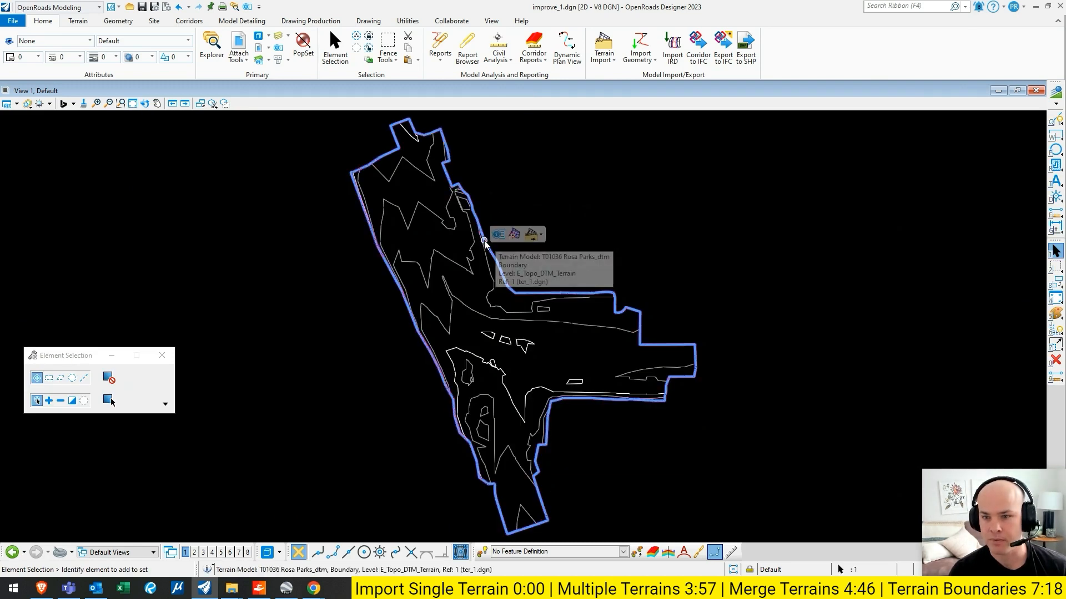
{"action": "left_click", "coordinate": [511, 204]}
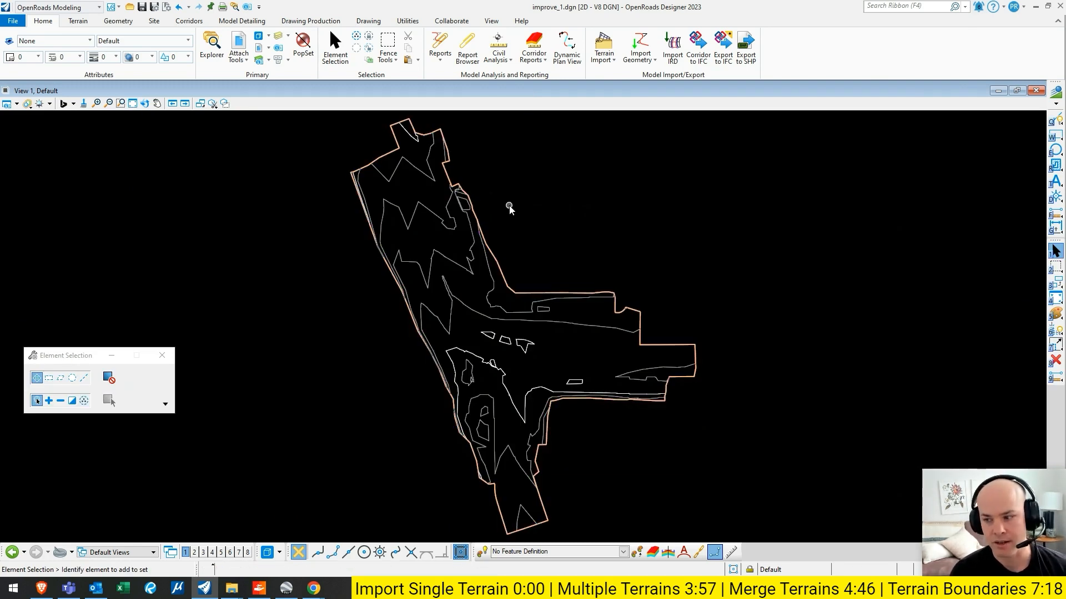
{"action": "middle_click_drag", "start_coordinate": [533, 242], "coordinate": [531, 233]}
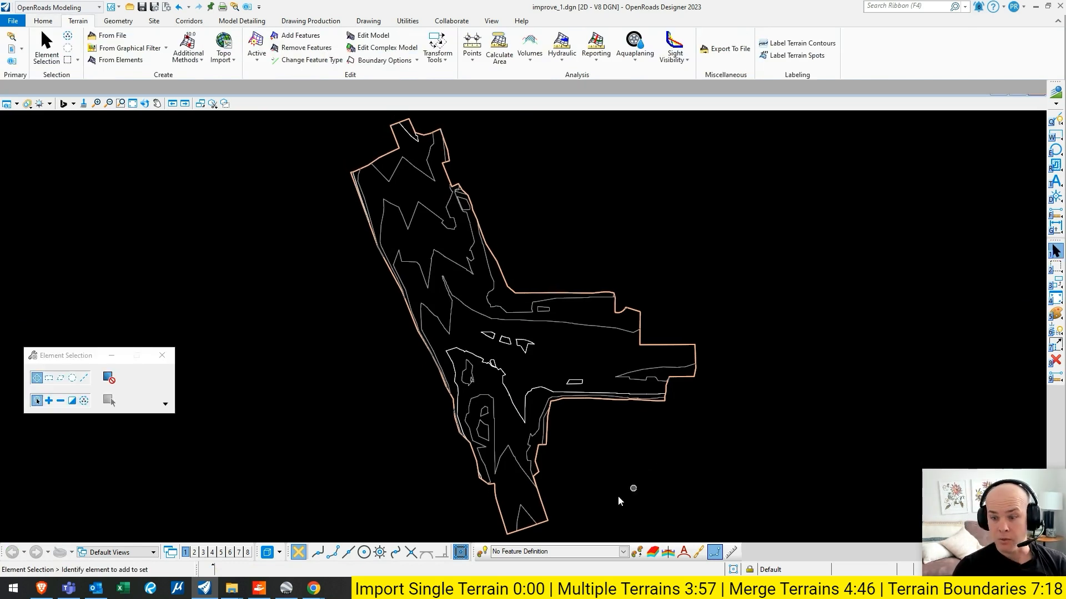
- Draw a straight line about 268 ft long down the terrain's long arm with the PBOT_Alignment_CL feature definition
{"action": "left_click", "coordinate": [623, 551]}
{"action": "left_click", "coordinate": [497, 443]}
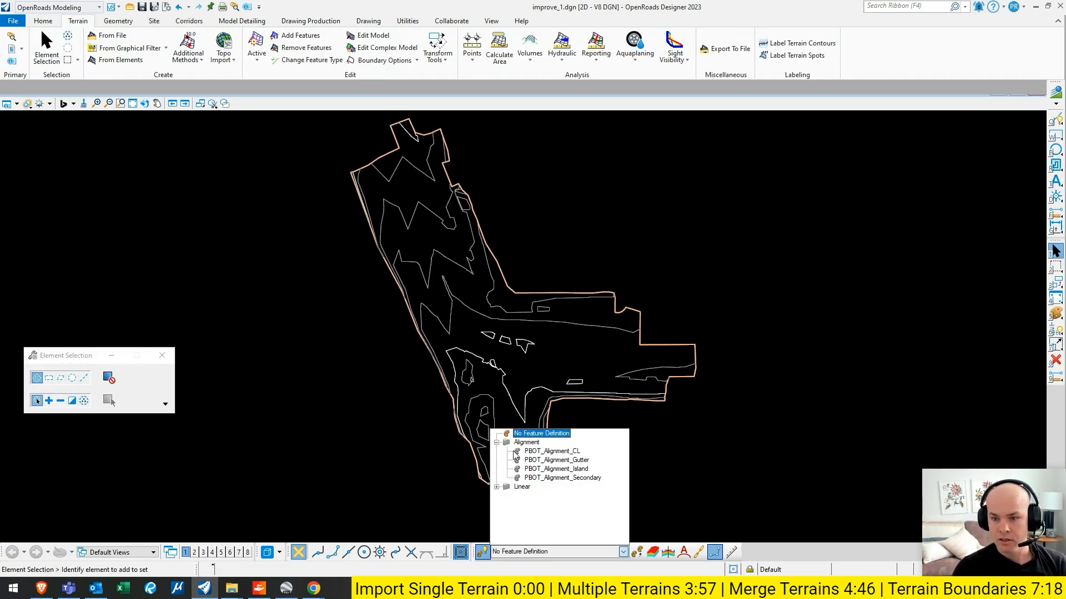
{"action": "left_click", "coordinate": [546, 452]}
{"action": "left_click", "coordinate": [118, 21]}
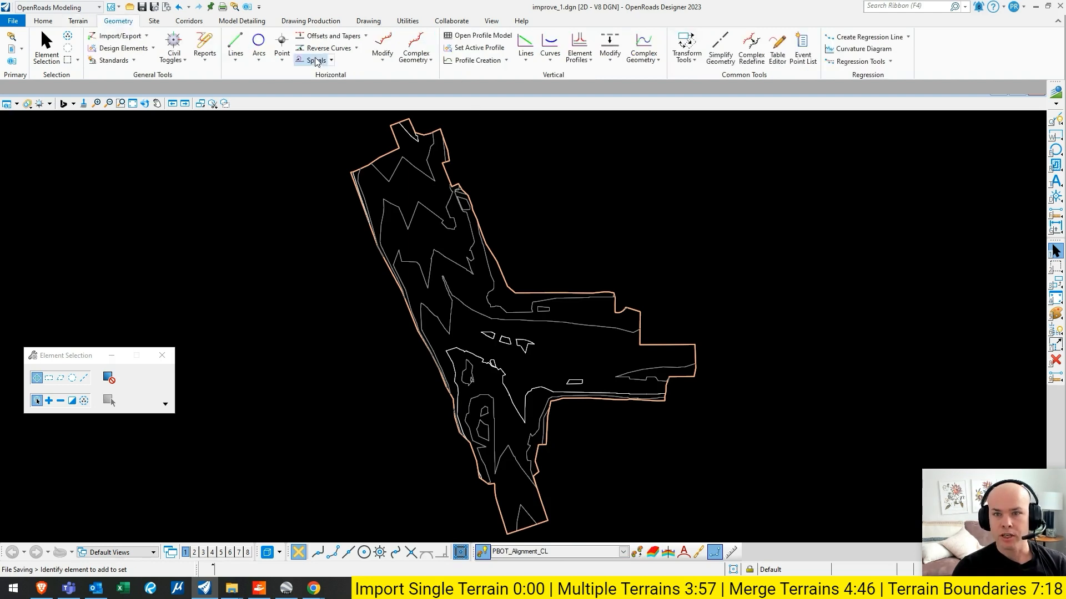
{"action": "left_click", "coordinate": [233, 43]}
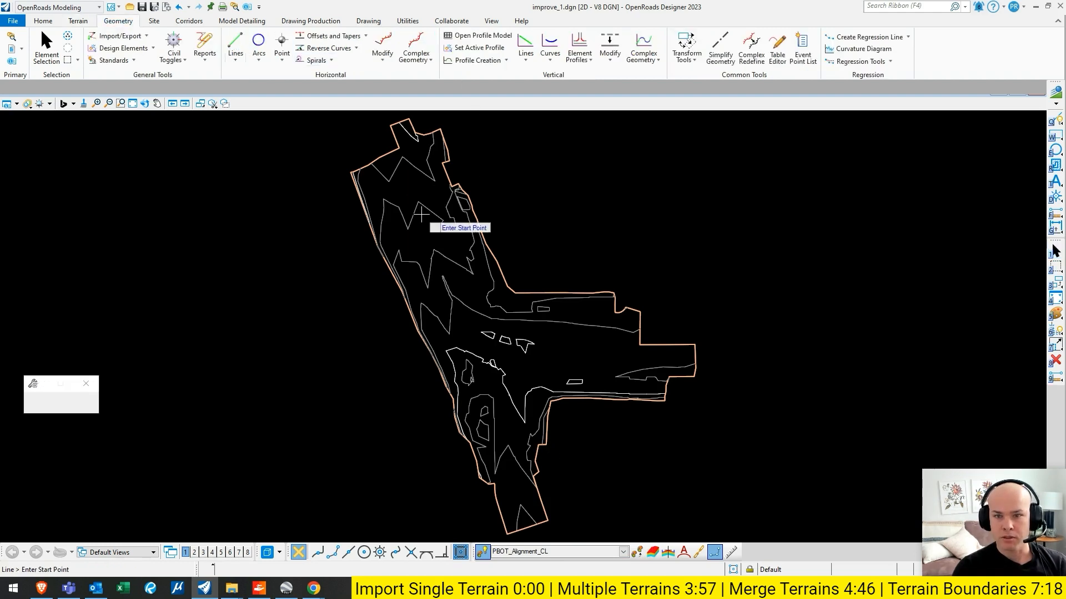
{"action": "left_click", "coordinate": [398, 177]}
{"action": "left_click", "coordinate": [516, 438]}
{"action": "key", "text": "Escape"}
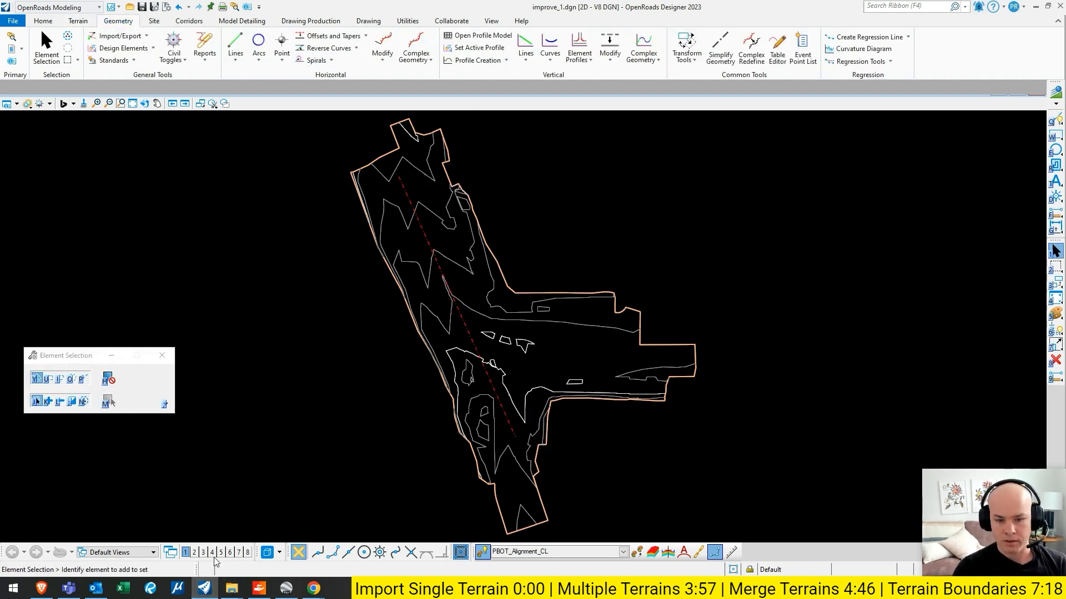
- Open View 4 and display the profile model of the new centerline in it
{"action": "left_click", "coordinate": [211, 553]}
{"action": "left_click", "coordinate": [426, 238]}
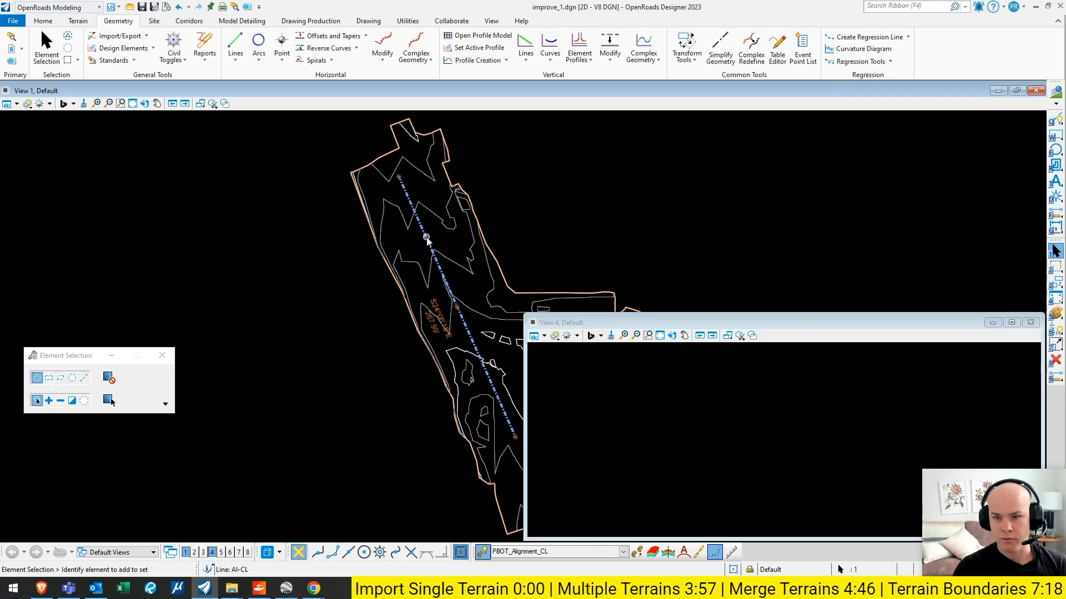
{"action": "left_click", "coordinate": [443, 235]}
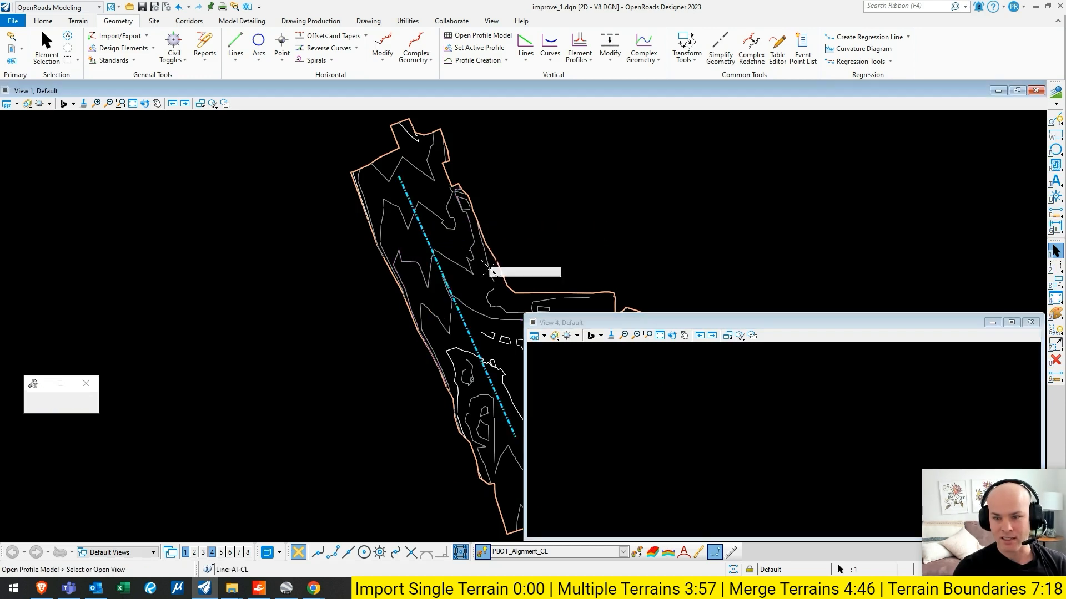
{"action": "left_click", "coordinate": [660, 395]}
- Switch the view layout to two views showing the 2D plan model beside the Default-3D model
{"action": "middle_click_drag", "start_coordinate": [587, 230], "coordinate": [429, 205]}
{"action": "right_click", "coordinate": [363, 217]}
{"action": "mouse_move", "coordinate": [383, 225]}
{"action": "left_click", "coordinate": [507, 237]}
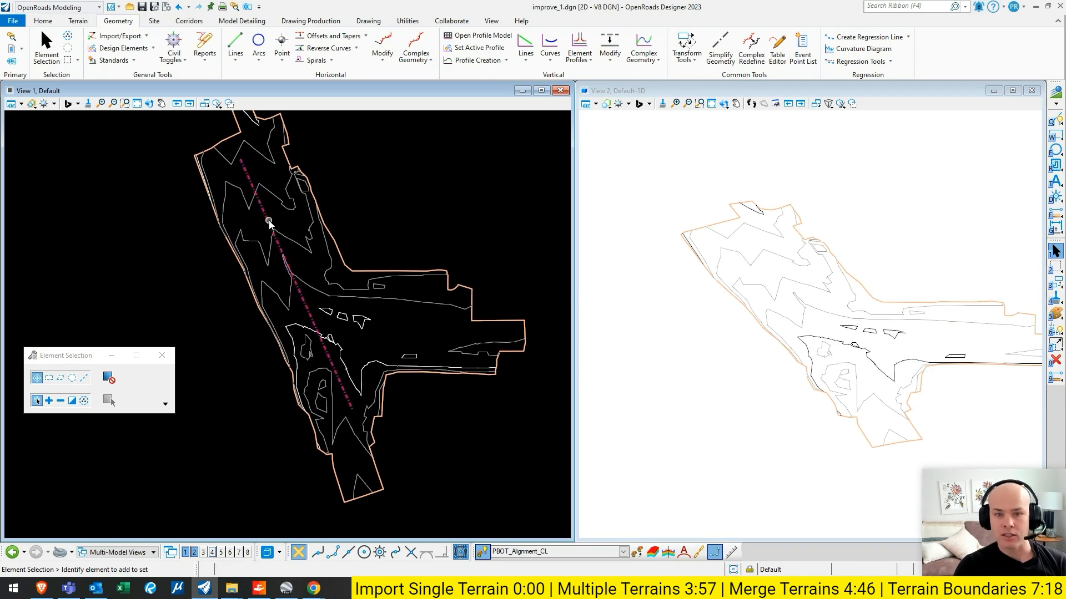
- Create a Profile From Surface for the centerline from the active terrain, locked to both ends, with Ends point selection and zero offsets
{"action": "left_click", "coordinate": [507, 60]}
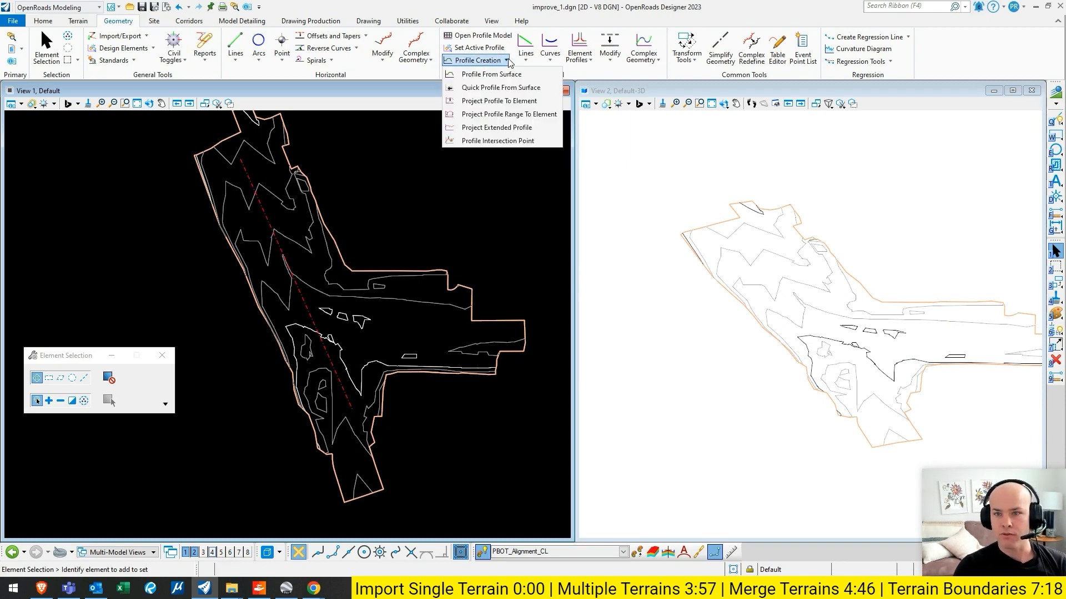
{"action": "left_click", "coordinate": [504, 73]}
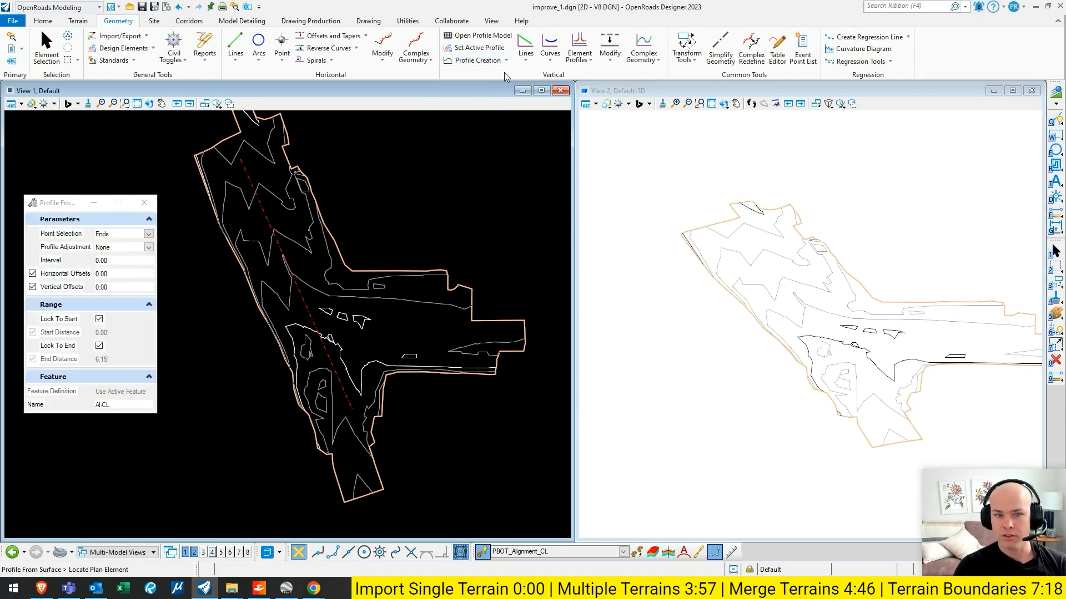
{"action": "left_click", "coordinate": [263, 215]}
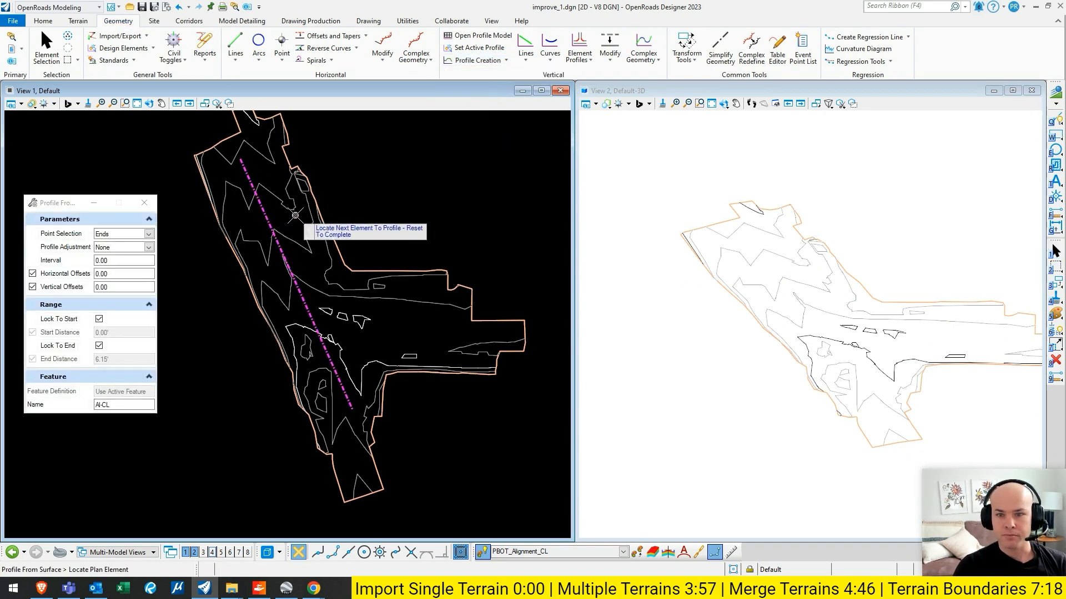
{"action": "right_click", "coordinate": [289, 220]}
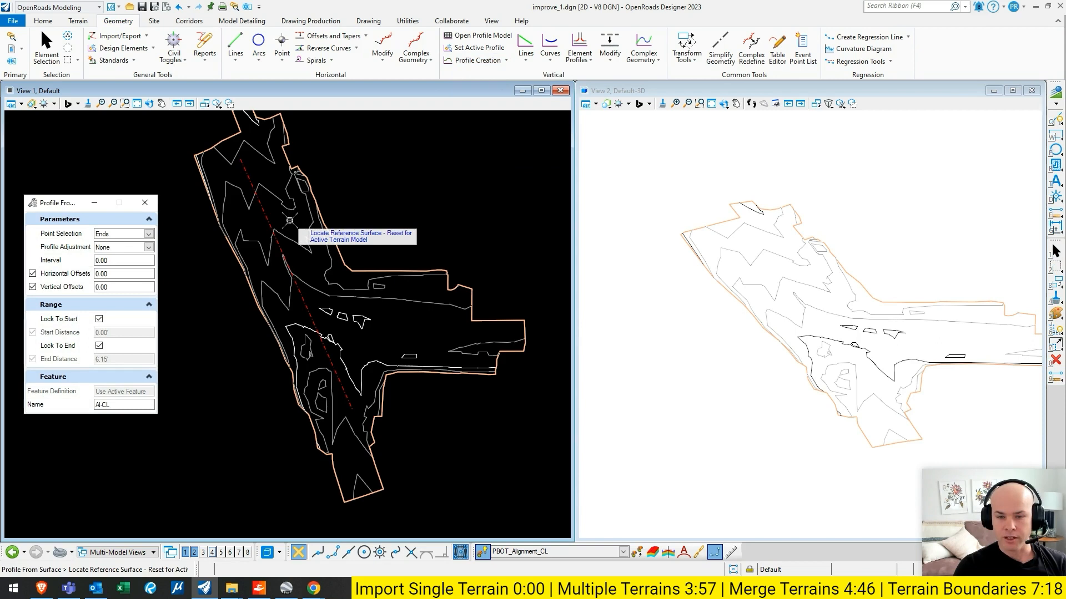
{"action": "right_click", "coordinate": [289, 220]}
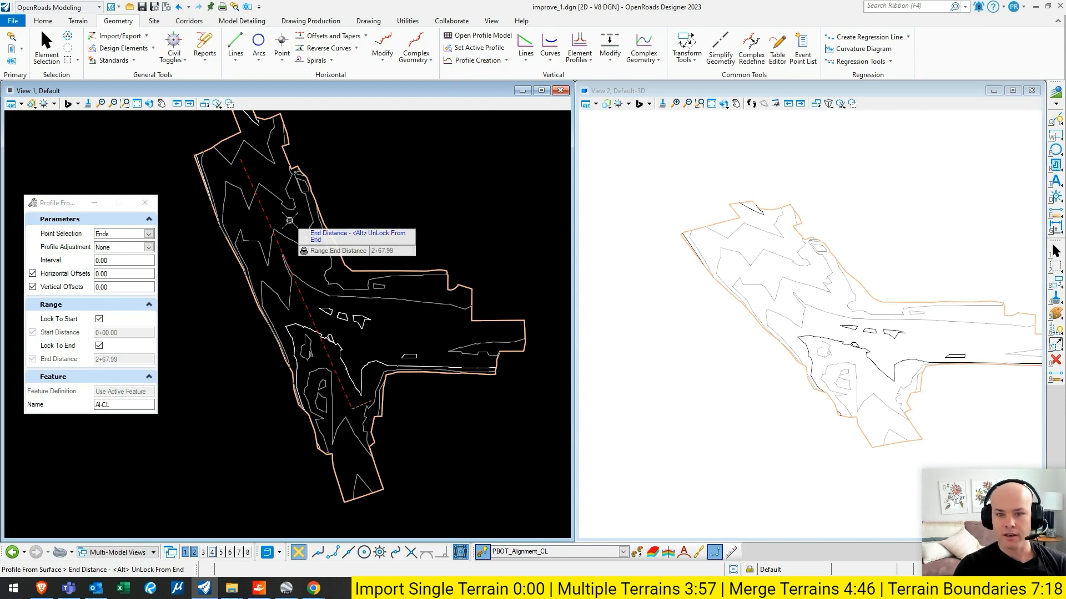
{"action": "left_click", "coordinate": [289, 220]}
{"action": "left_click", "coordinate": [289, 220]}
{"action": "left_click", "coordinate": [289, 220]}
{"action": "left_click", "coordinate": [289, 220]}
{"action": "left_click", "coordinate": [289, 221]}
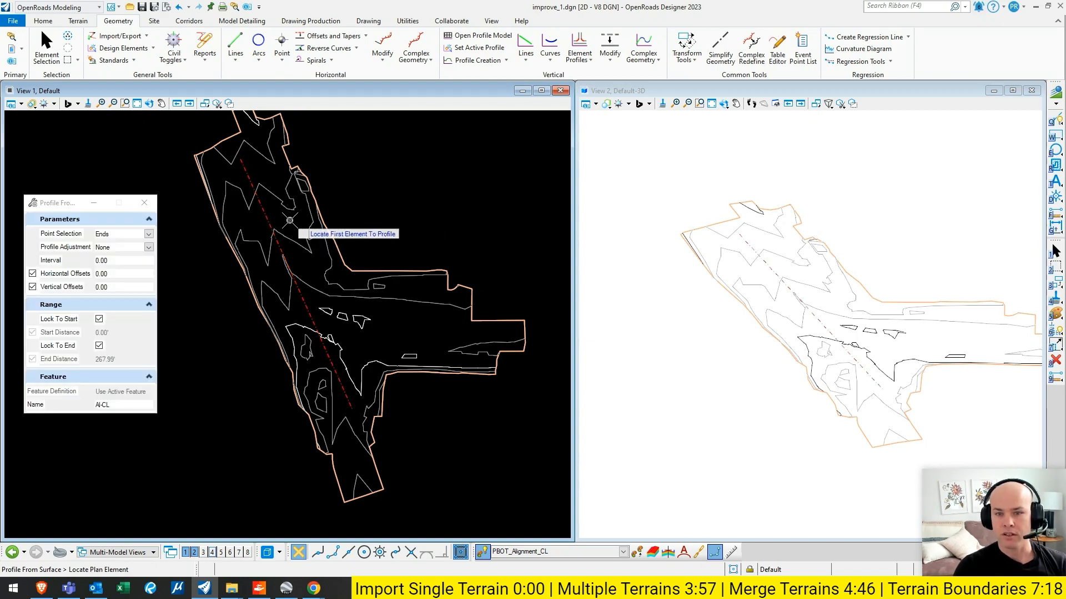
{"action": "key", "text": "Escape"}
- Examine how the profiled centerline follows the terrain in the 3D view
{"action": "scroll", "coordinate": [776, 306], "scroll_direction": "up", "scroll_amount": 3}
{"action": "mouse_move", "coordinate": [758, 311]}
{"action": "middle_mouse_down", "text": "shift"}
{"action": "mouse_move", "coordinate": [787, 302]}
{"action": "mouse_move", "coordinate": [759, 311]}
{"action": "middle_mouse_up", "text": "shift"}
{"action": "scroll", "coordinate": [759, 315], "scroll_direction": "up", "scroll_amount": 3}
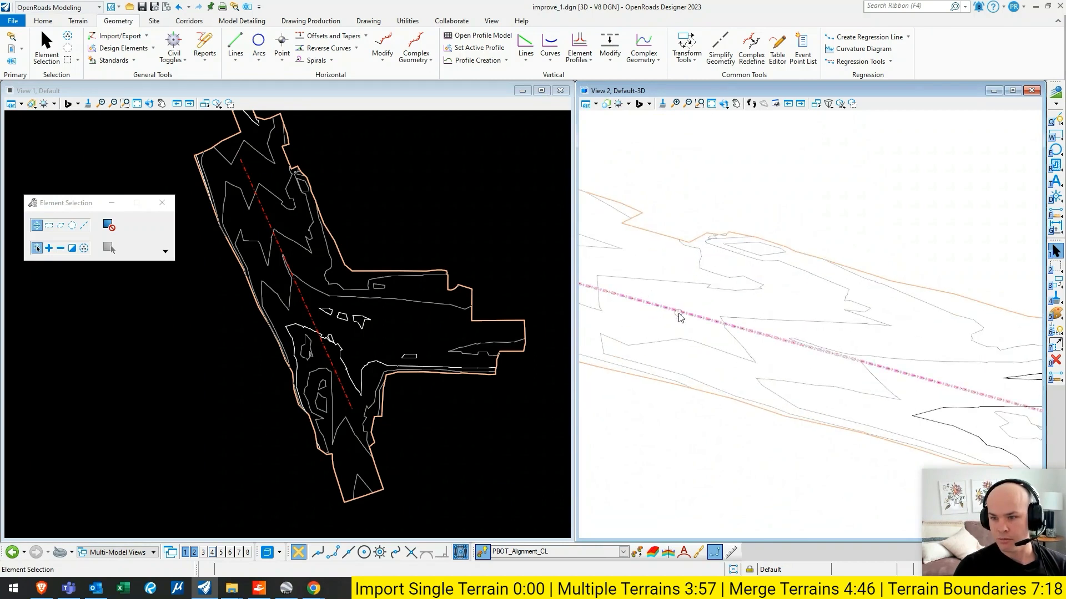
{"action": "left_click", "coordinate": [418, 227]}
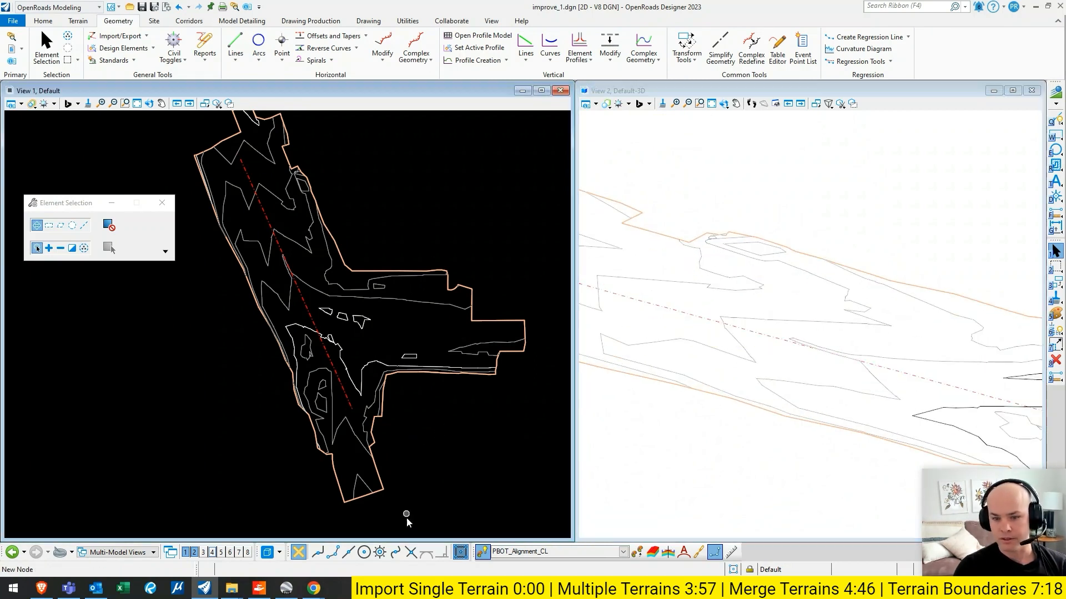
- Close the improve_1.dgn design file
{"action": "left_click", "coordinate": [24, 553]}
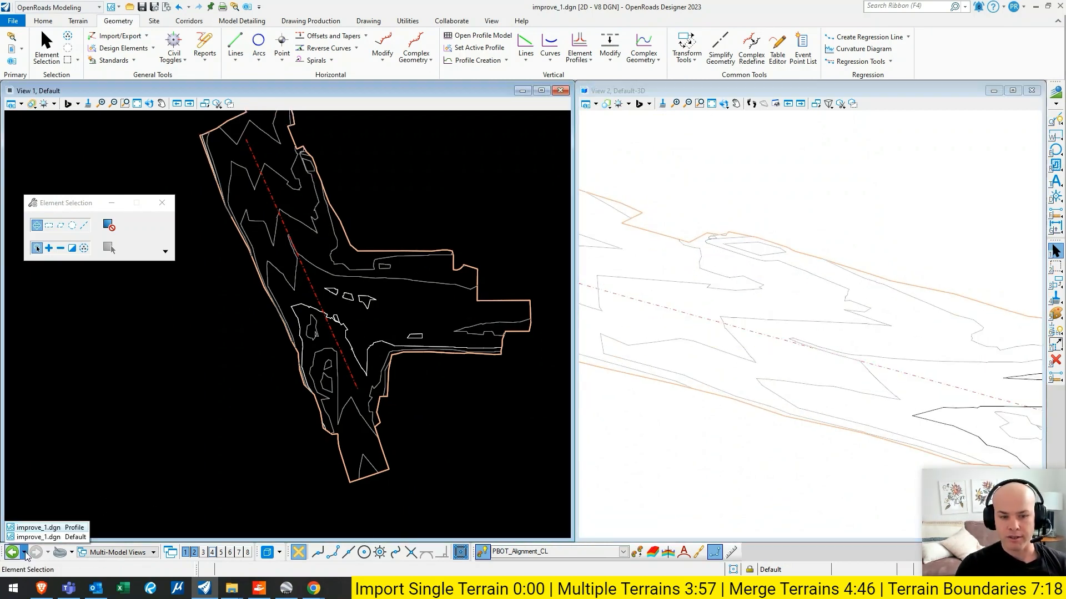
{"action": "left_click", "coordinate": [13, 21]}
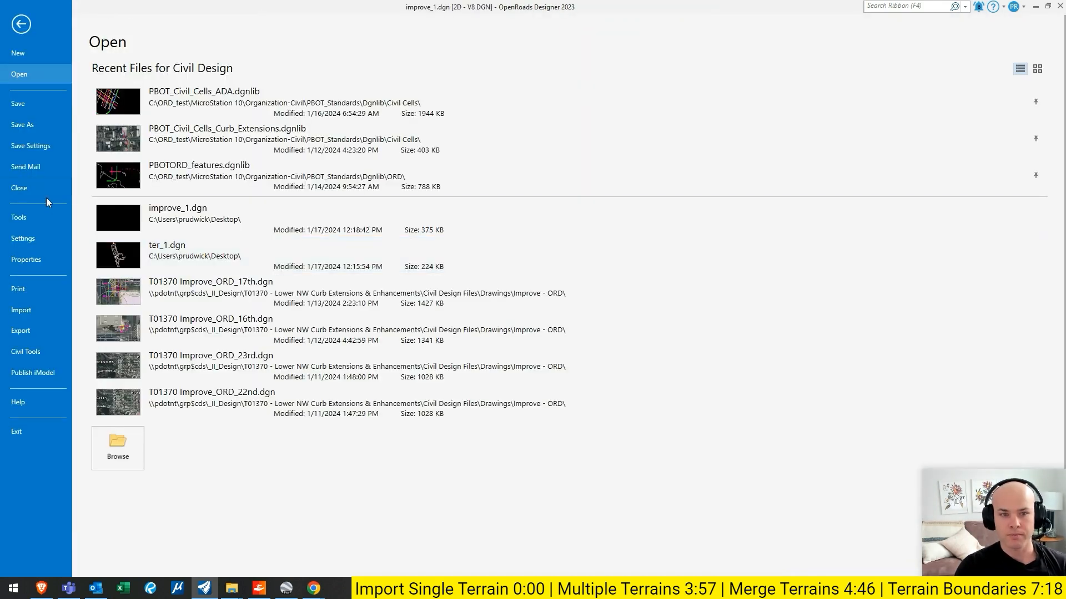
{"action": "left_click", "coordinate": [45, 198]}
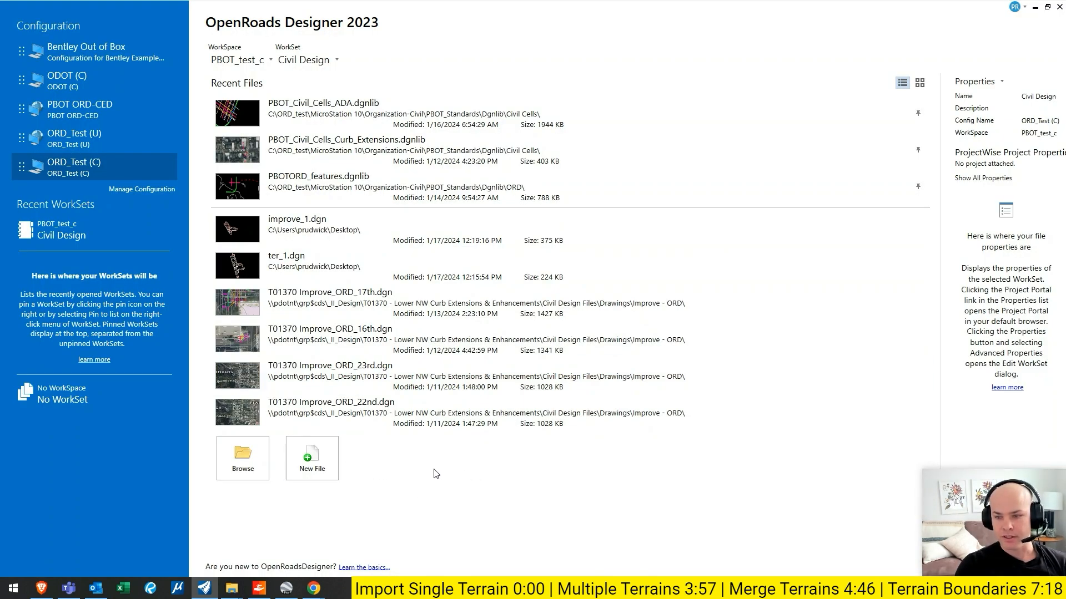
- Create a new 3D design file named ter_multi.dgn on the Desktop from the seed3d OCRS.dgn seed file
{"action": "left_click", "coordinate": [311, 461]}
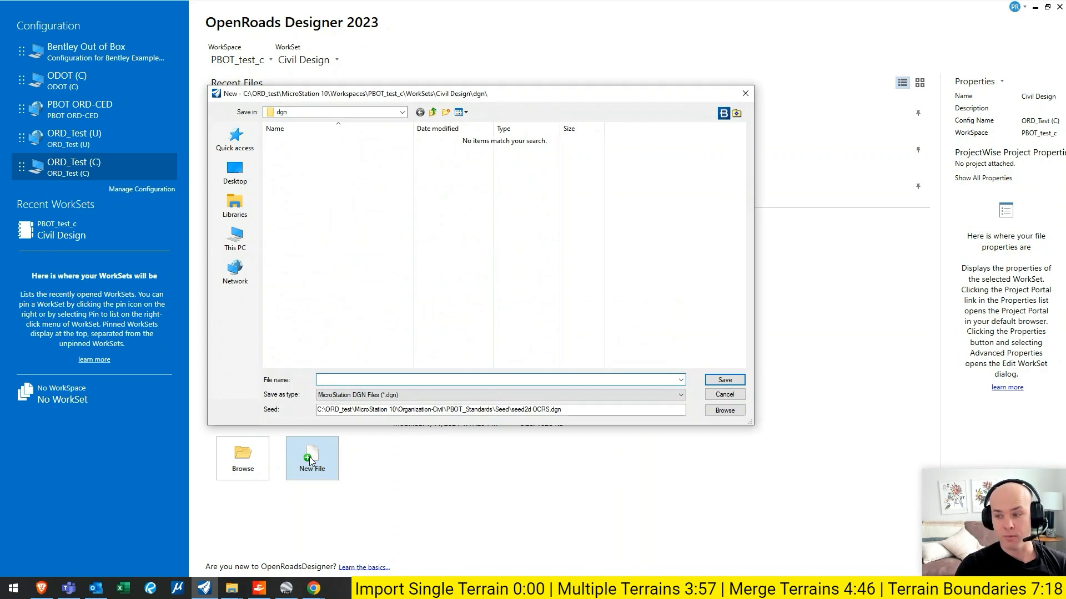
{"action": "left_click", "coordinate": [723, 413]}
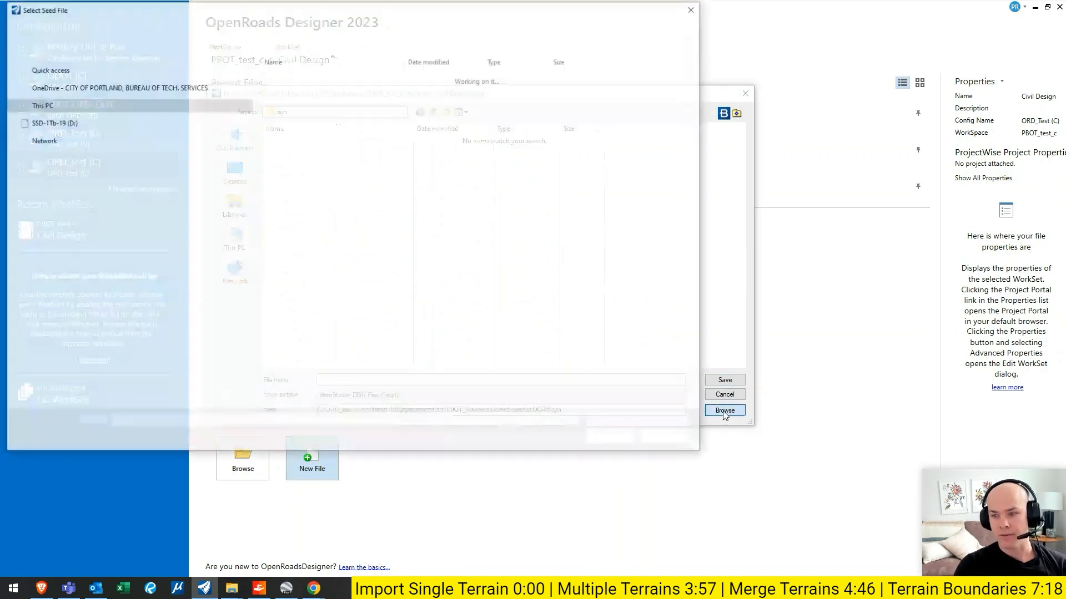
{"action": "double_click", "coordinate": [301, 112]}
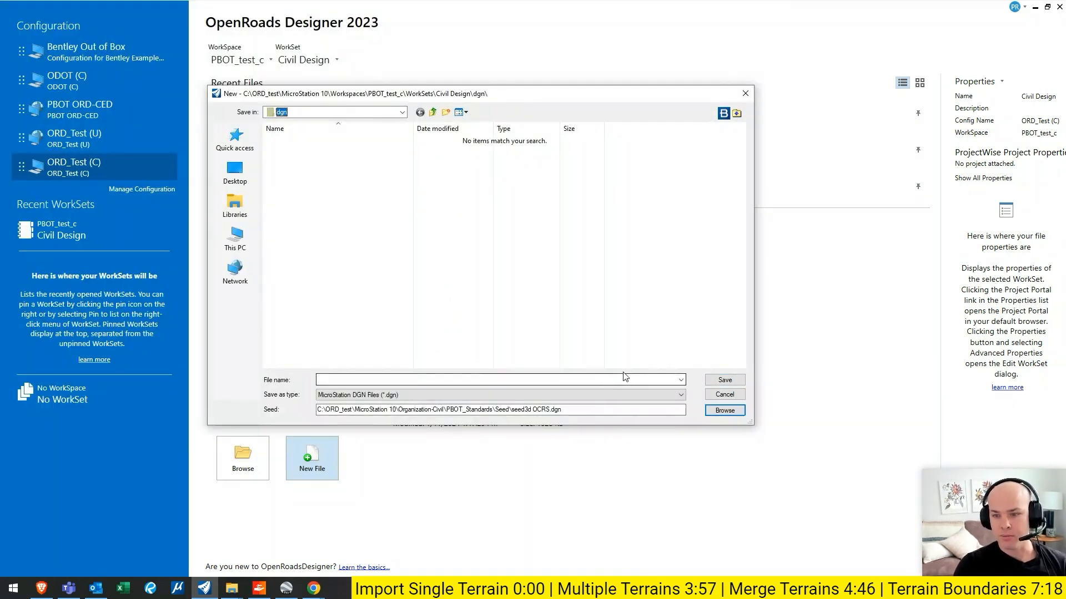
{"action": "left_click", "coordinate": [235, 172]}
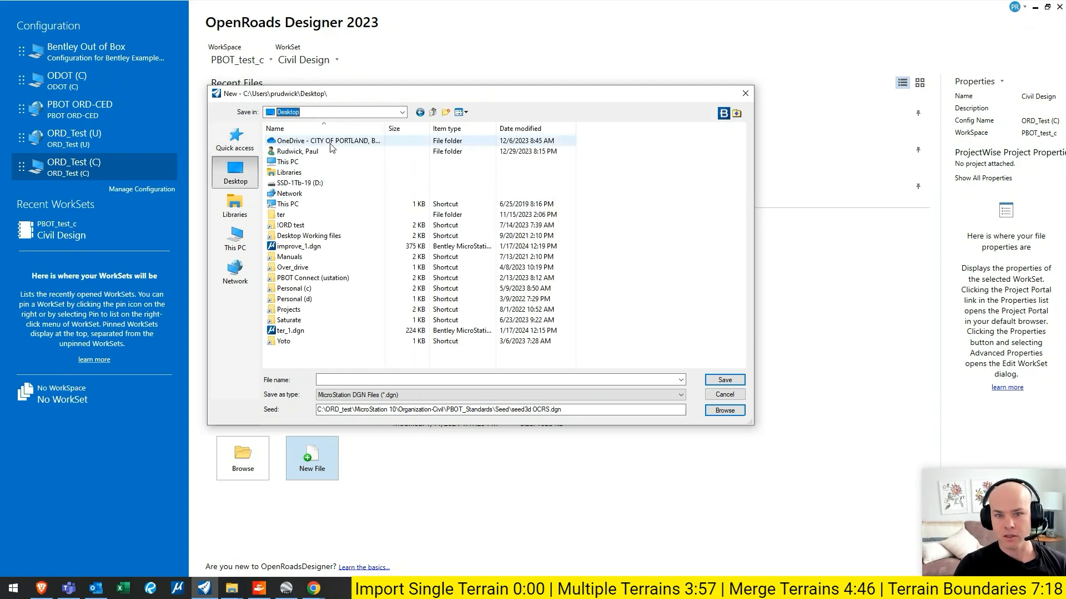
{"action": "left_click", "coordinate": [317, 332]}
{"action": "left_click", "coordinate": [375, 380]}
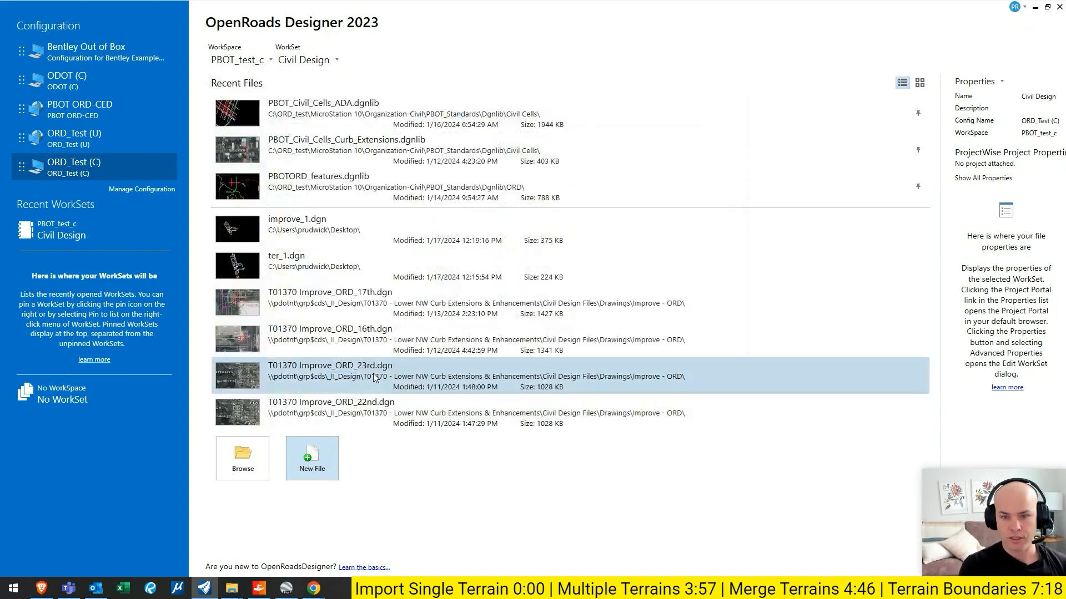
{"action": "left_click", "coordinate": [373, 370]}
- Import the T01036 ADD ON, Ida, Rosa Parks and Wabash InRoads DTM files as terrain only, with the Existing_Contours feature definition
{"action": "left_click", "coordinate": [82, 21]}
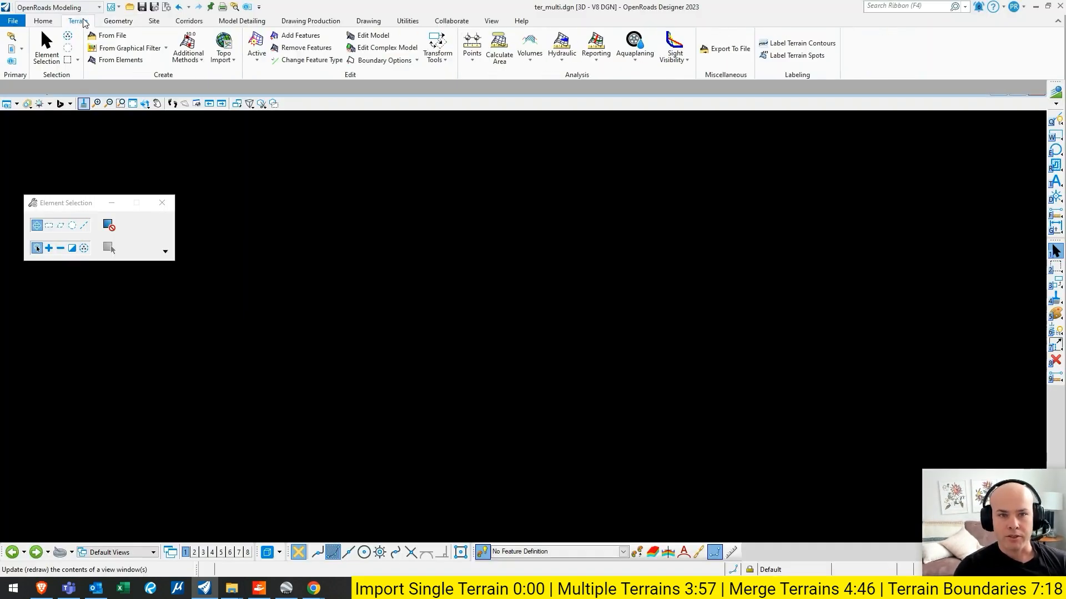
{"action": "left_click", "coordinate": [112, 35]}
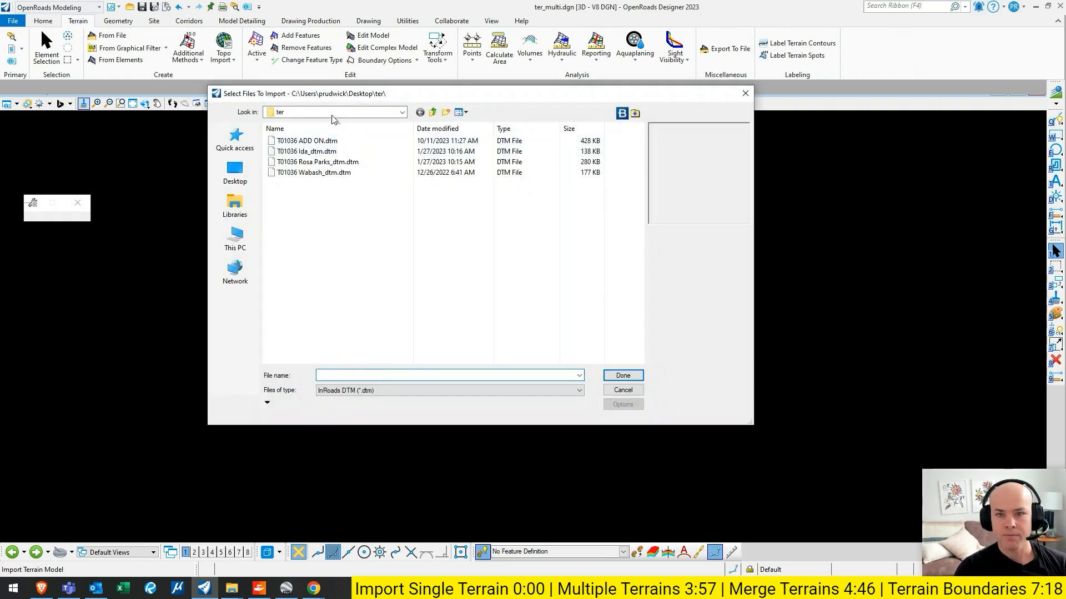
{"action": "left_click", "coordinate": [333, 113]}
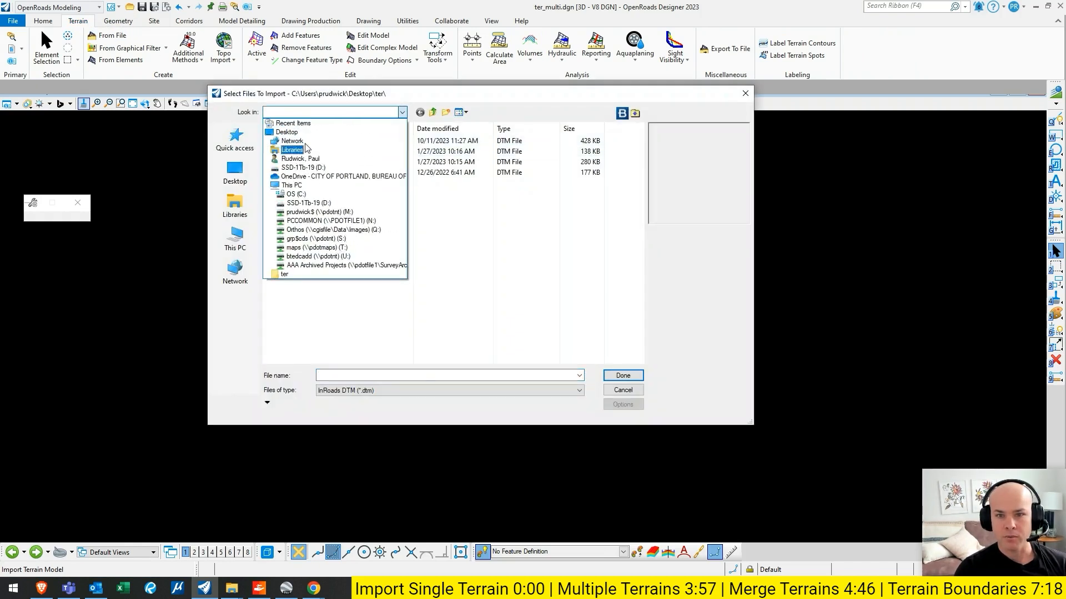
{"action": "left_click", "coordinate": [280, 274]}
{"action": "left_click", "coordinate": [322, 172]}
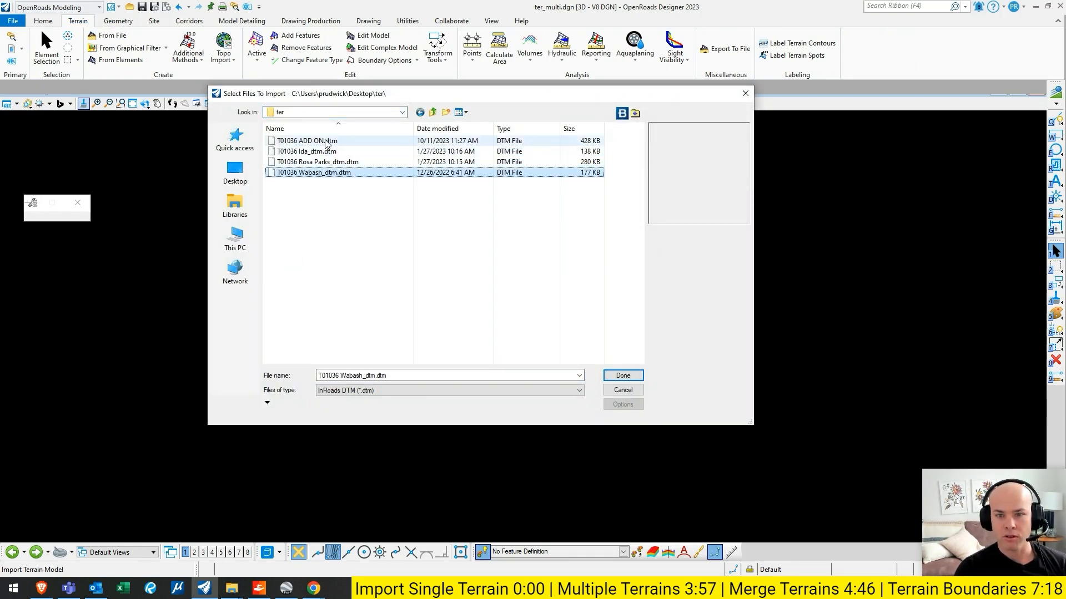
{"action": "left_click", "coordinate": [327, 143], "text": "shift"}
{"action": "left_click", "coordinate": [623, 376]}
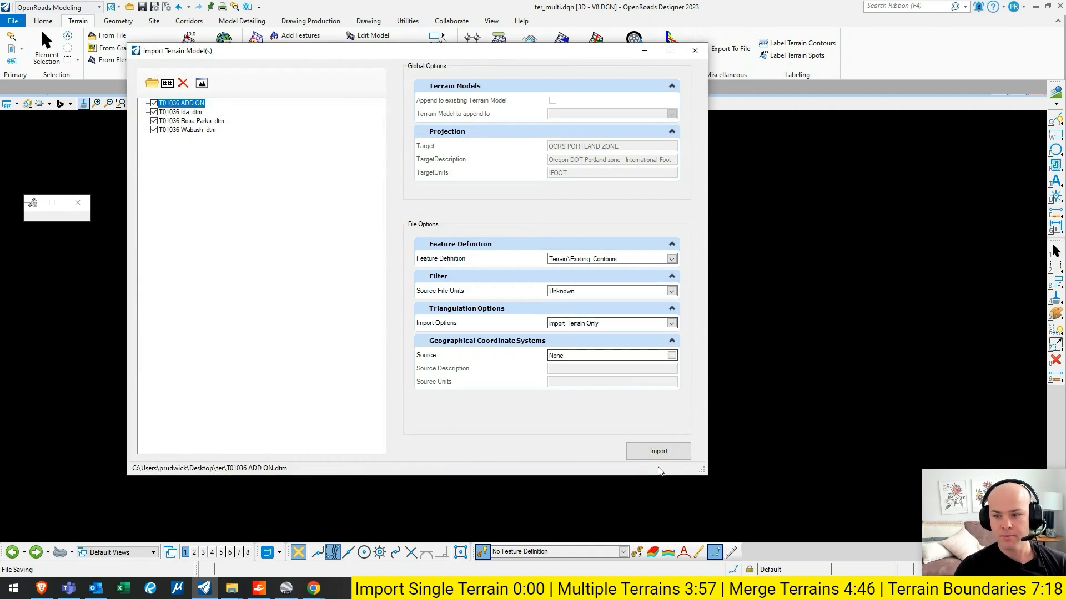
{"action": "left_click", "coordinate": [665, 454]}
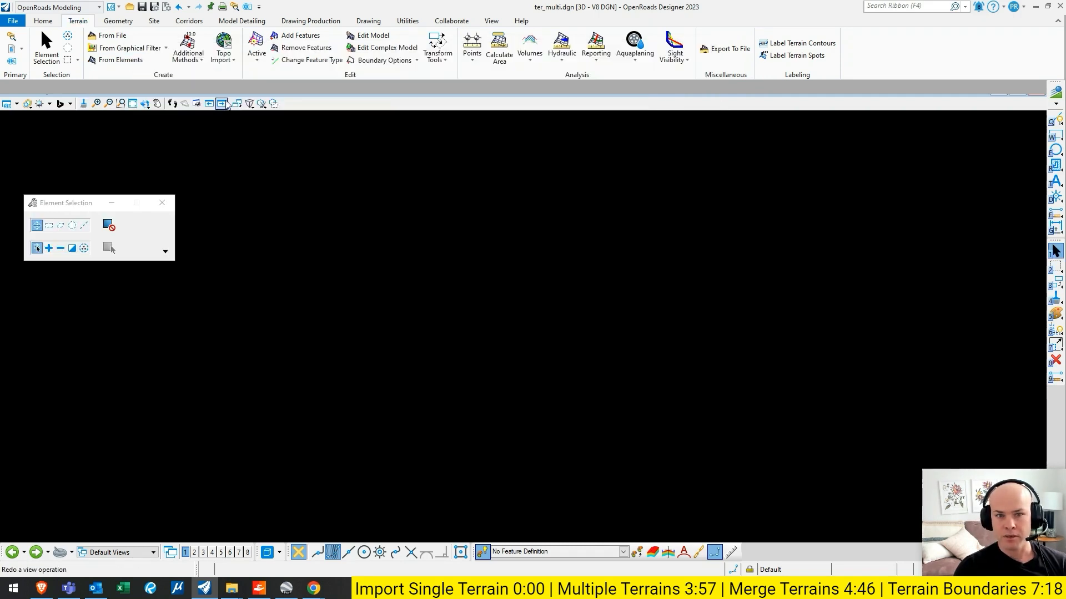
- Fit the view to all elements and examine how the imported terrains are spread across the model
{"action": "left_click", "coordinate": [132, 104]}
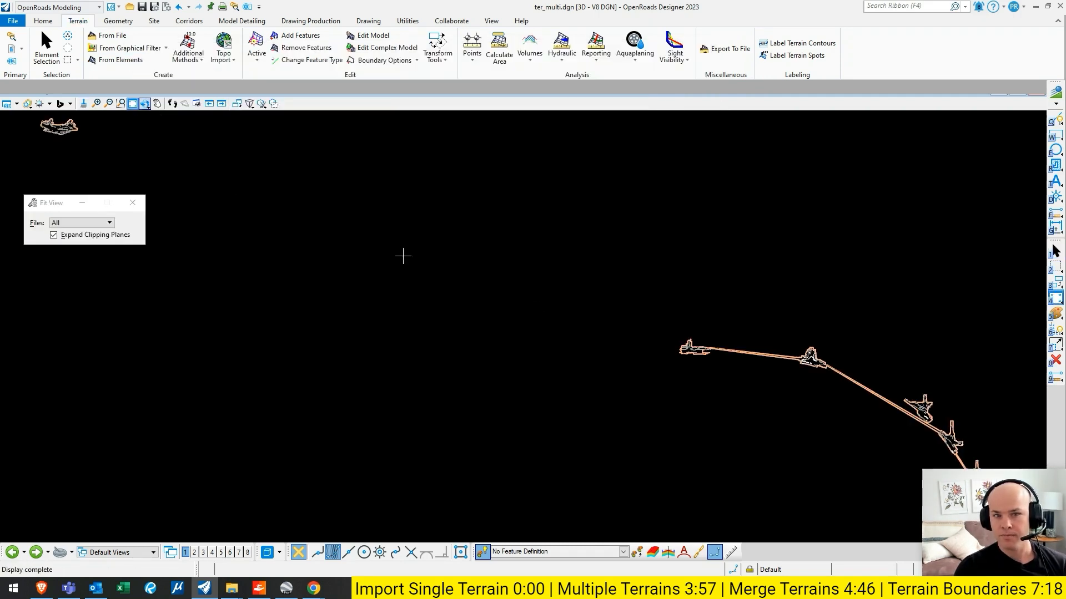
{"action": "scroll", "coordinate": [333, 208], "scroll_direction": "down", "scroll_amount": 4}
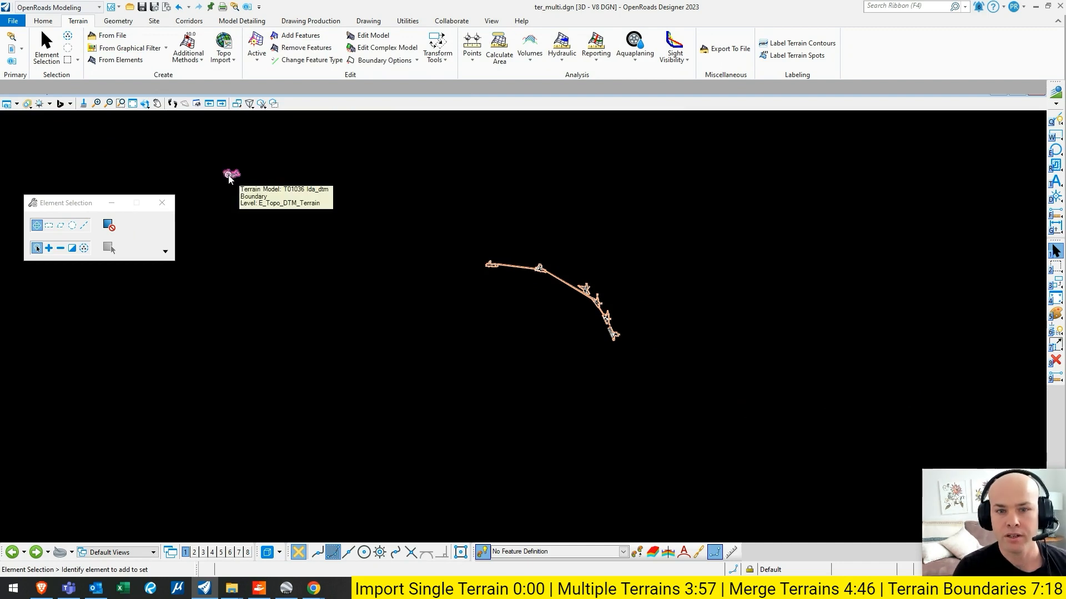
{"action": "scroll", "coordinate": [572, 300], "scroll_direction": "up", "scroll_amount": 2}
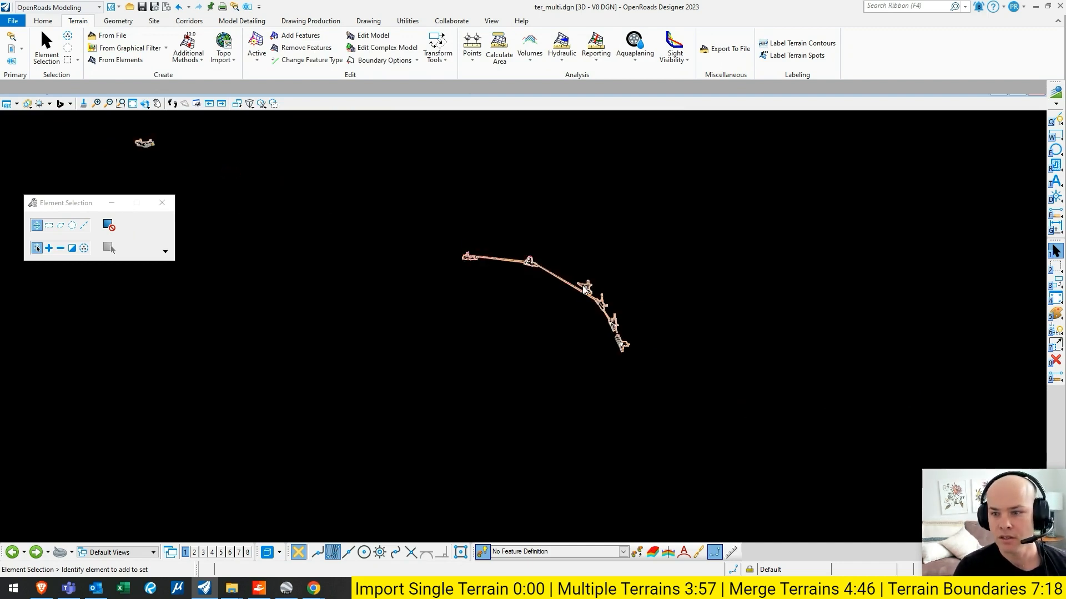
{"action": "scroll", "coordinate": [632, 353], "scroll_direction": "down", "scroll_amount": 2}
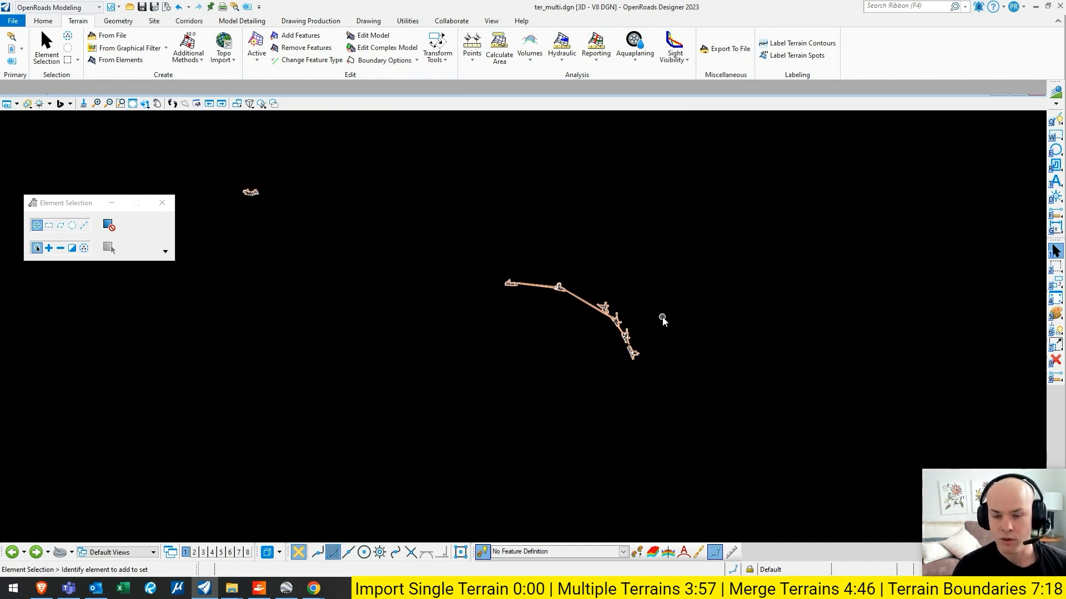
{"action": "scroll", "coordinate": [493, 271], "scroll_direction": "up", "scroll_amount": 3}
{"action": "scroll", "coordinate": [468, 245], "scroll_direction": "down", "scroll_amount": 1}
{"action": "left_click", "coordinate": [163, 202]}
{"action": "middle_click_drag", "start_coordinate": [499, 259], "coordinate": [475, 246]}
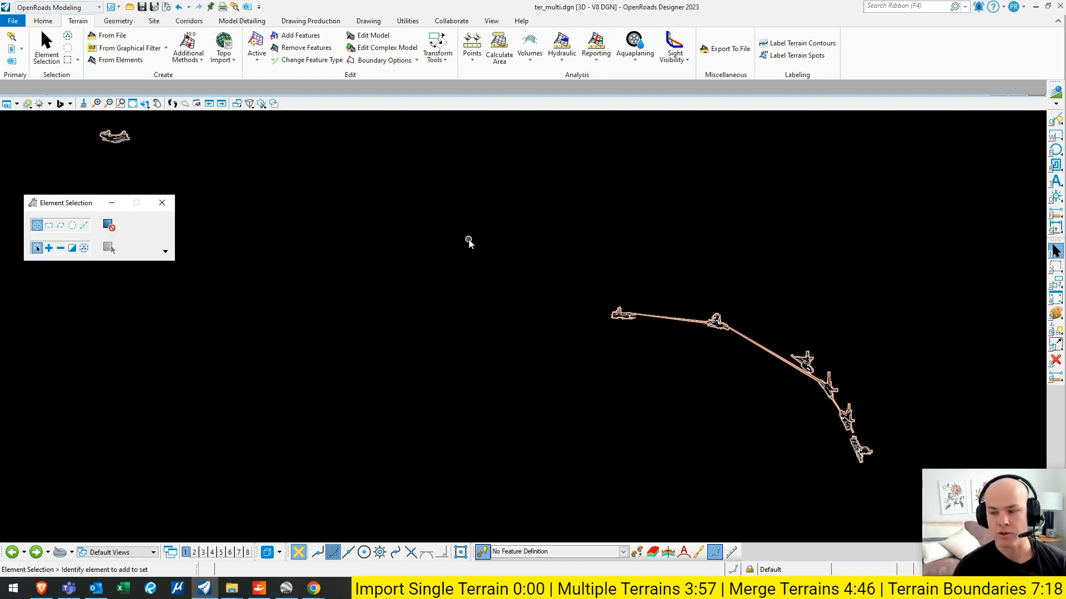
{"action": "left_click_drag", "start_coordinate": [39, 202], "coordinate": [39, 270]}
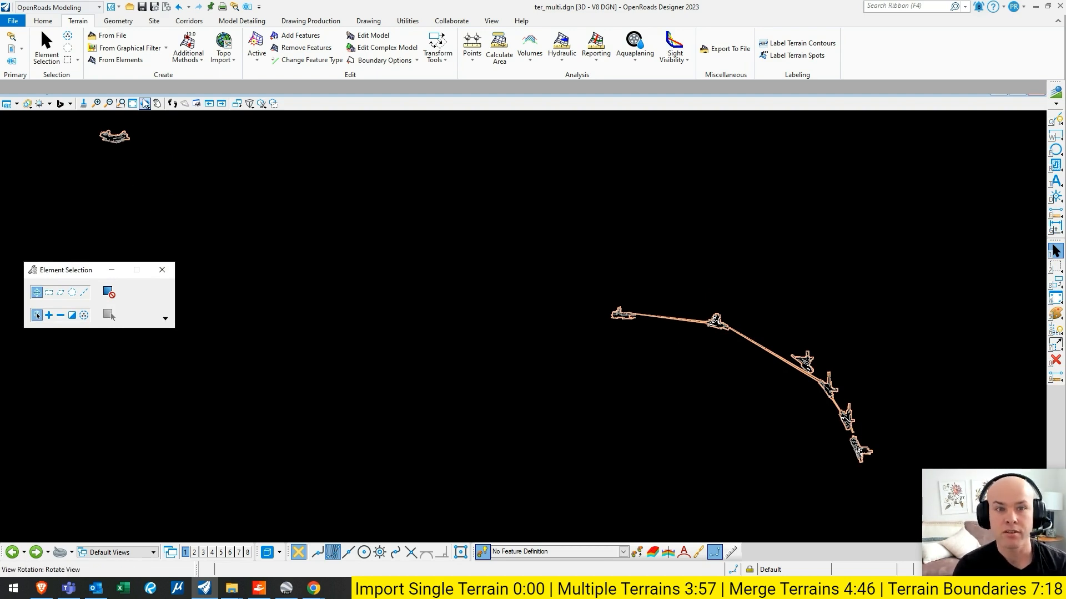
{"action": "left_click", "coordinate": [144, 104]}
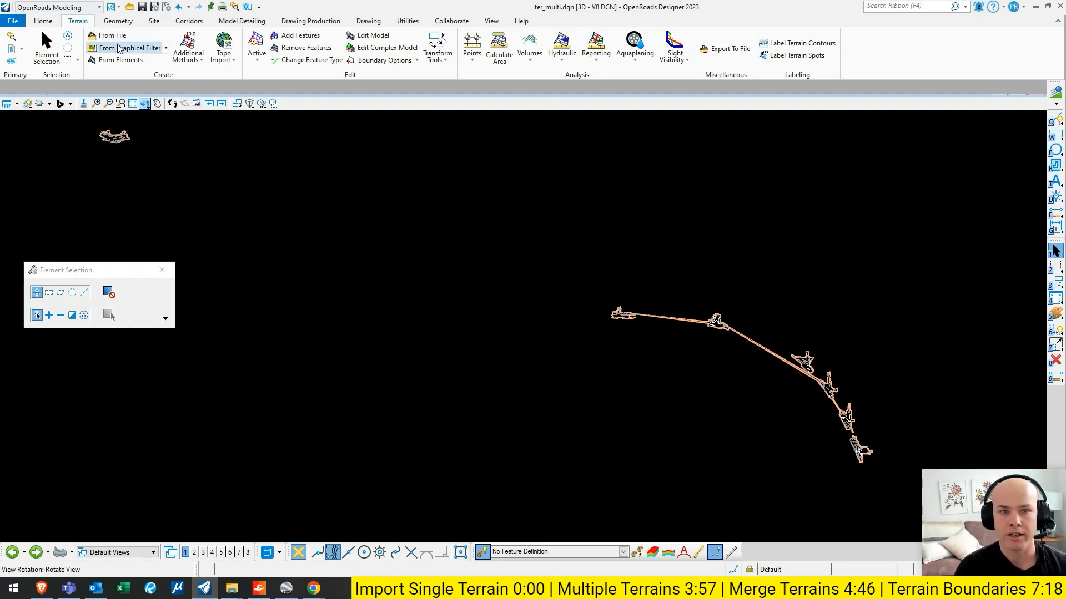
- Start a complex terrain model and add all four T01036 terrains with the Append action, keeping T01036 ADD ON as primary
{"action": "left_click", "coordinate": [198, 64]}
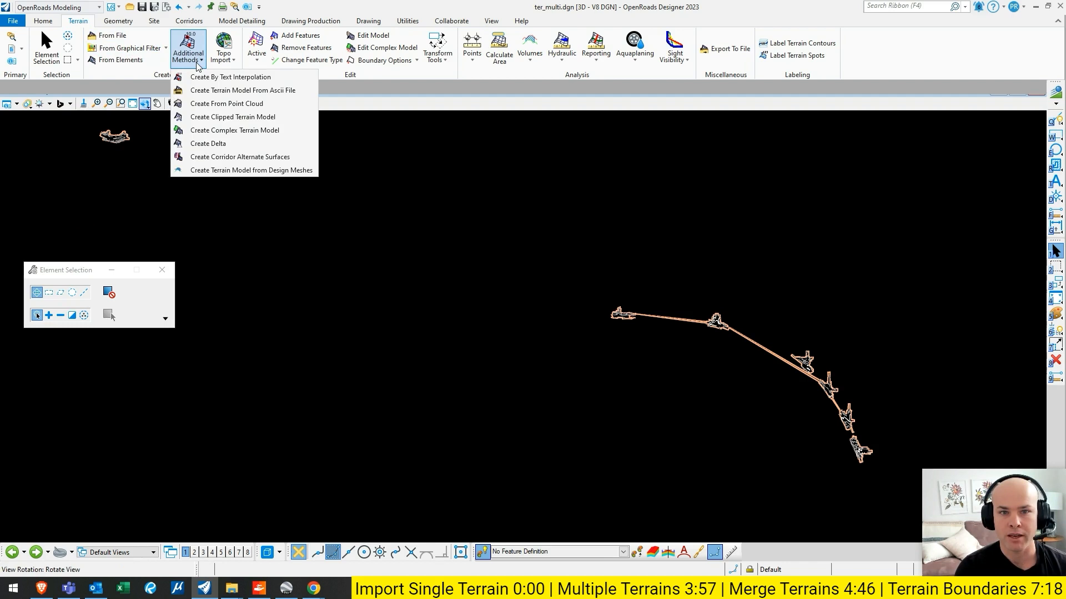
{"action": "left_click", "coordinate": [221, 131]}
{"action": "left_click_drag", "start_coordinate": [191, 94], "coordinate": [194, 123]}
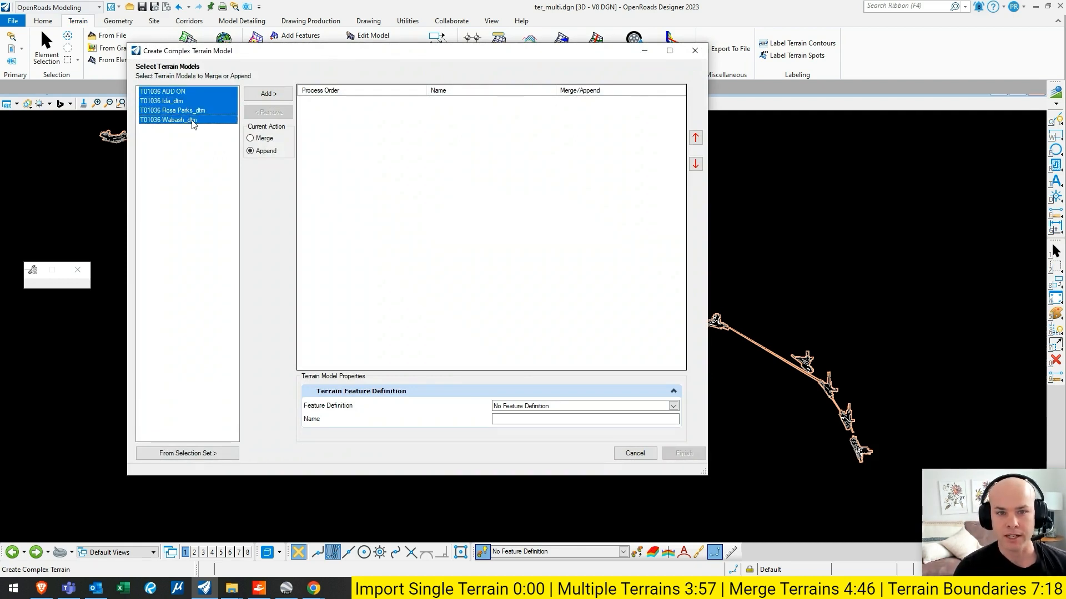
{"action": "left_click", "coordinate": [270, 95]}
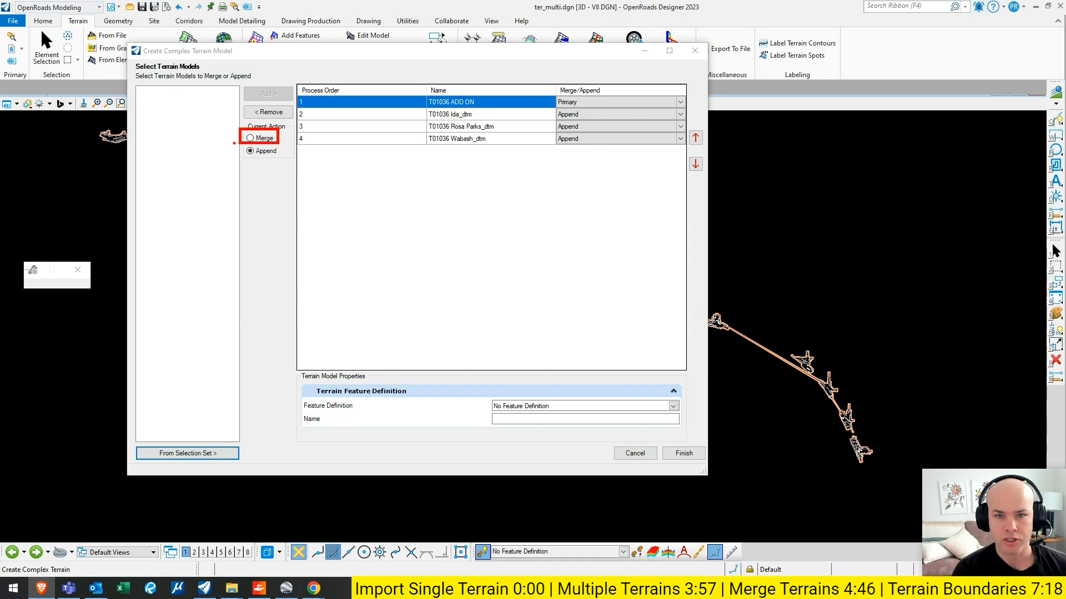
- Switch to the browser and read the Bentley wiki article and diagram on Merge versus Append in complex terrains
{"action": "key", "text": "Escape"}
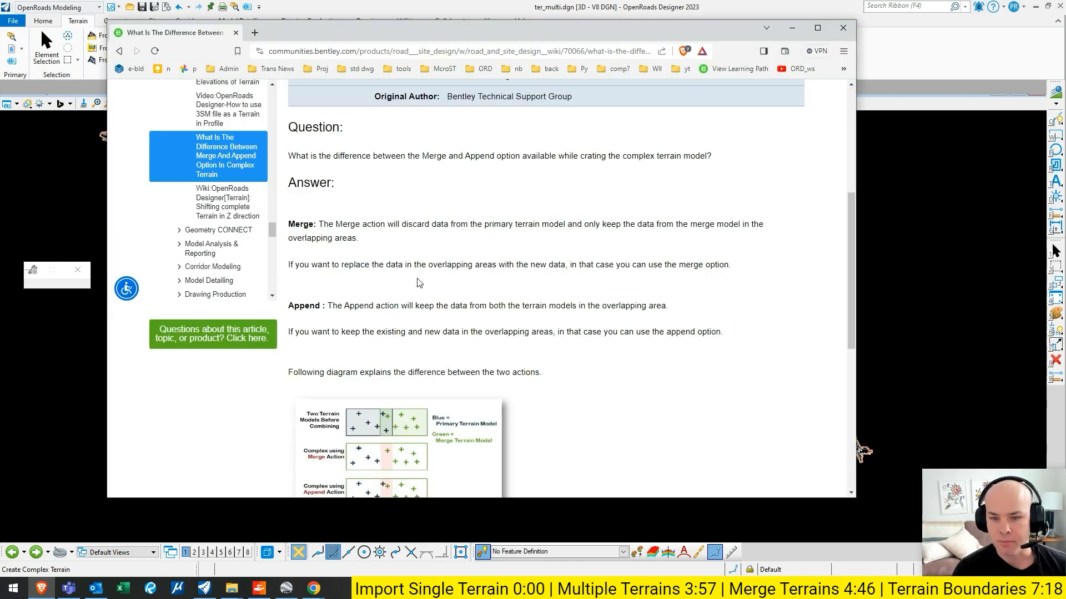
{"action": "scroll", "coordinate": [419, 283], "scroll_direction": "down", "scroll_amount": 1}
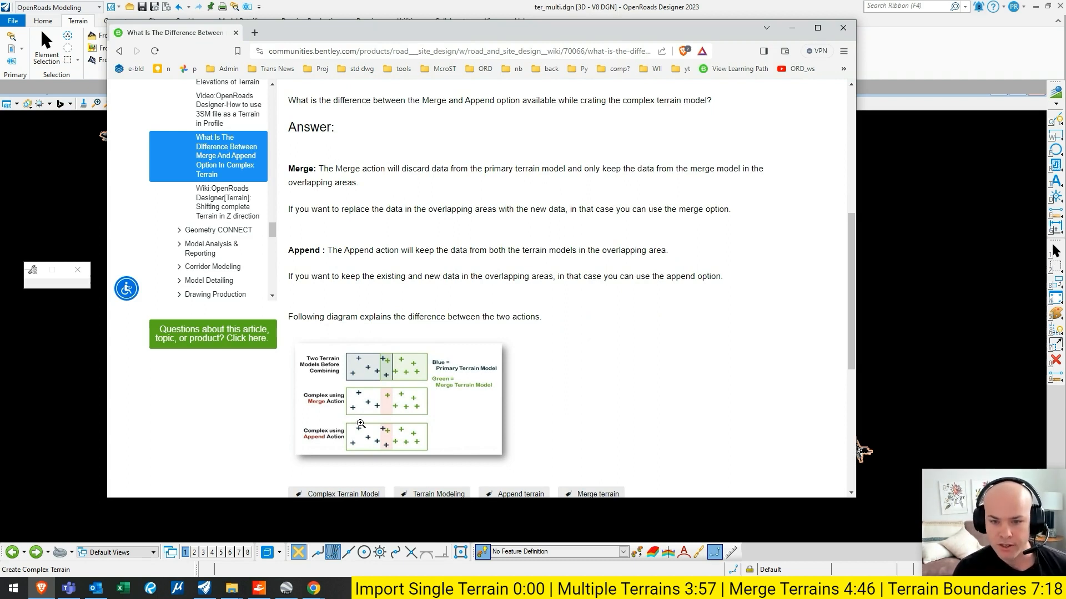
{"action": "scroll", "coordinate": [386, 415], "scroll_direction": "down", "scroll_amount": 1}
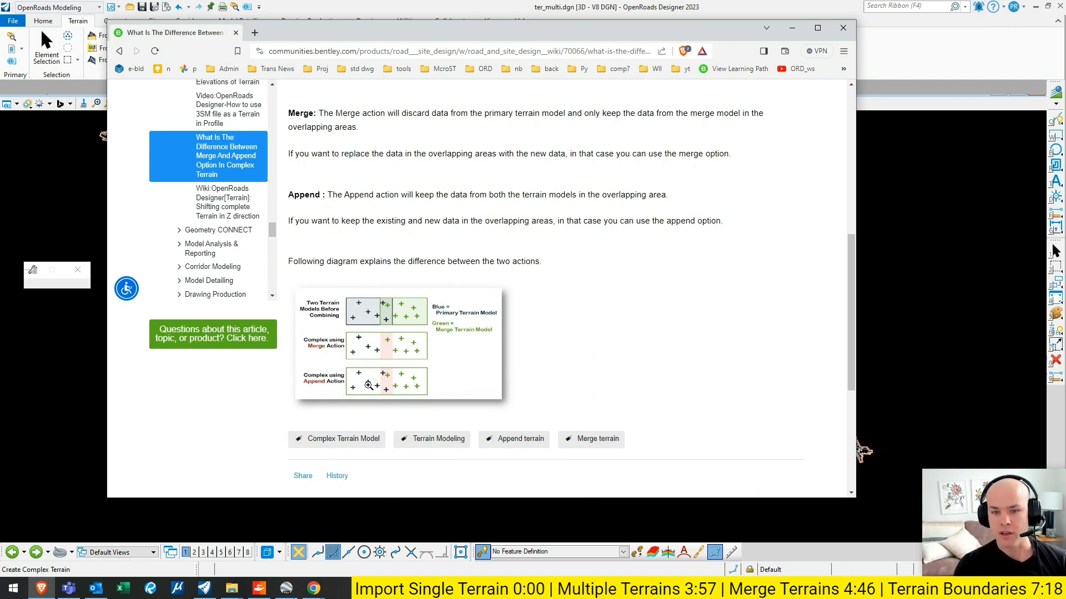
{"action": "left_click_drag", "start_coordinate": [641, 35], "coordinate": [0, 34]}
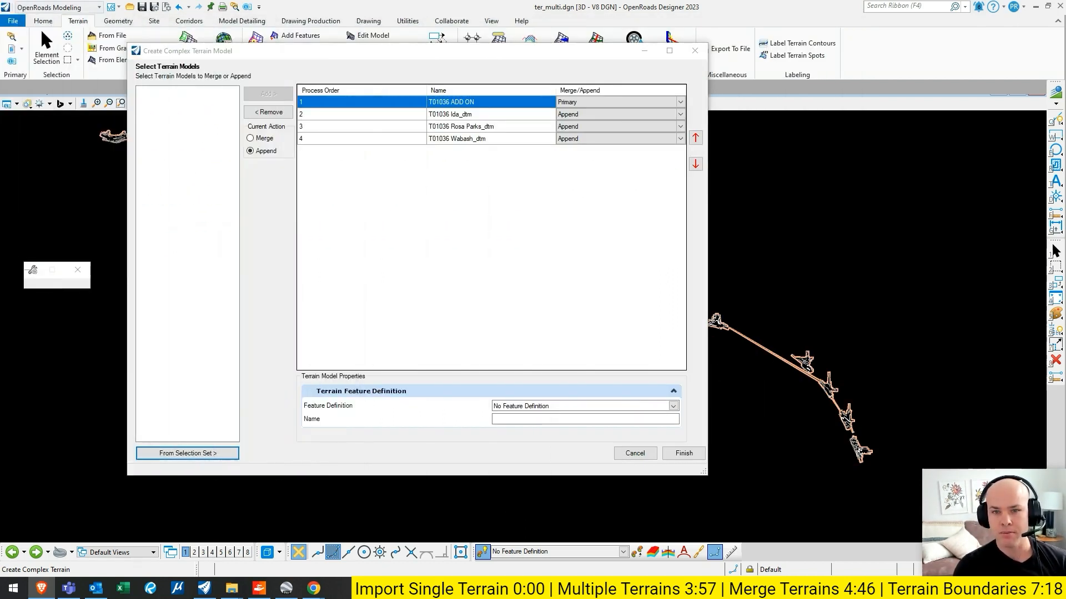
- Assign the Existing_Triangles feature definition to the complex terrain, name it EG_merge and create it
{"action": "mouse_move", "coordinate": [473, 55]}
{"action": "left_mouse_down"}
{"action": "mouse_move", "coordinate": [489, 374]}
{"action": "mouse_move", "coordinate": [464, 42]}
{"action": "mouse_move", "coordinate": [525, 67]}
{"action": "mouse_move", "coordinate": [473, 70]}
{"action": "left_mouse_up"}
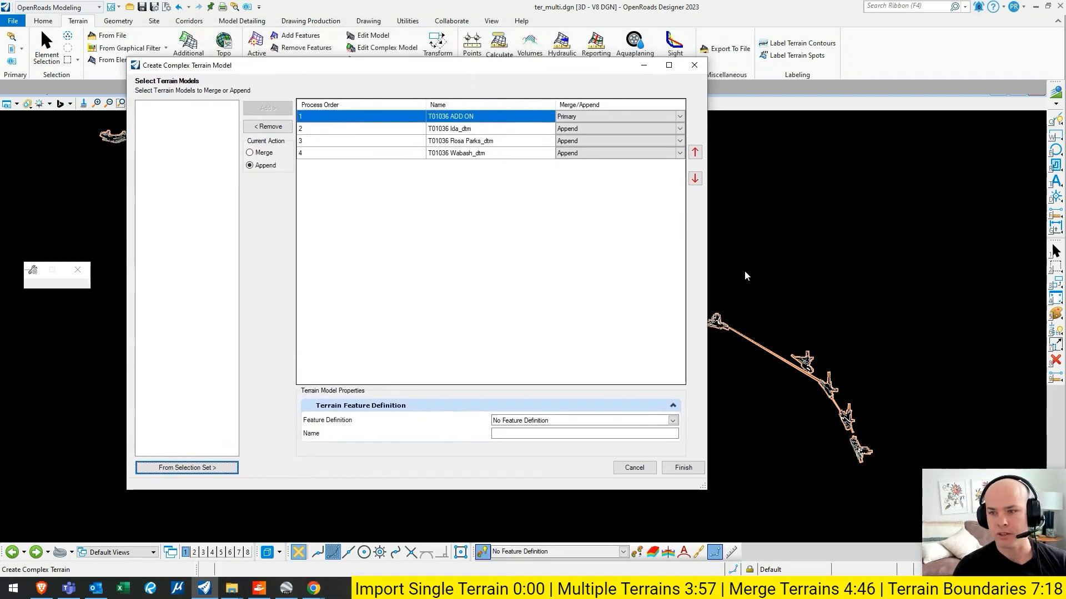
{"action": "left_click_drag", "start_coordinate": [707, 253], "coordinate": [662, 253]}
{"action": "left_click_drag", "start_coordinate": [383, 76], "coordinate": [373, 79]}
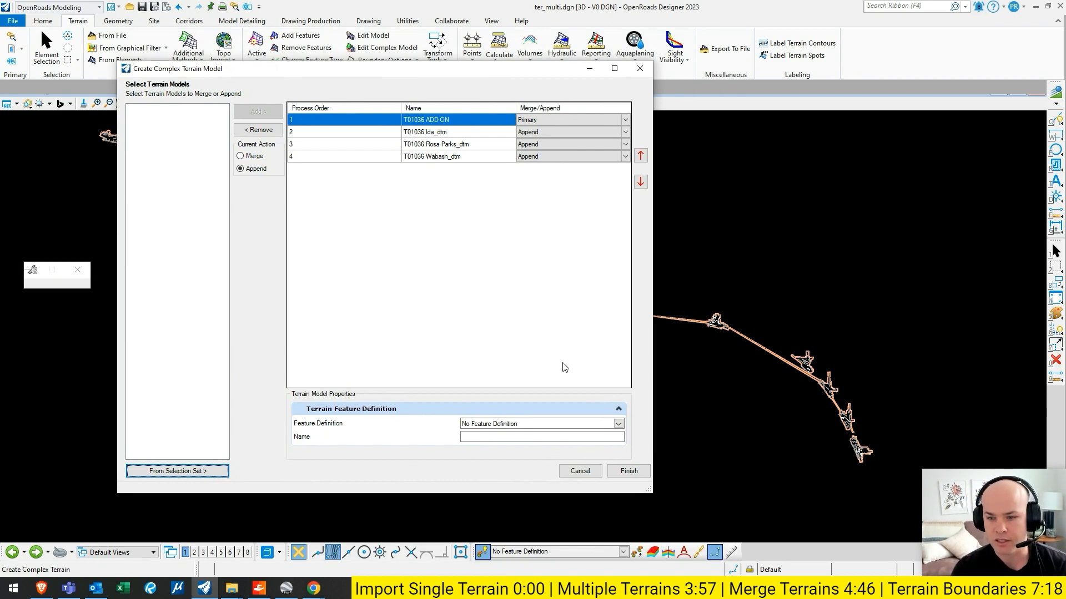
{"action": "left_click", "coordinate": [618, 424]}
{"action": "left_click", "coordinate": [468, 444]}
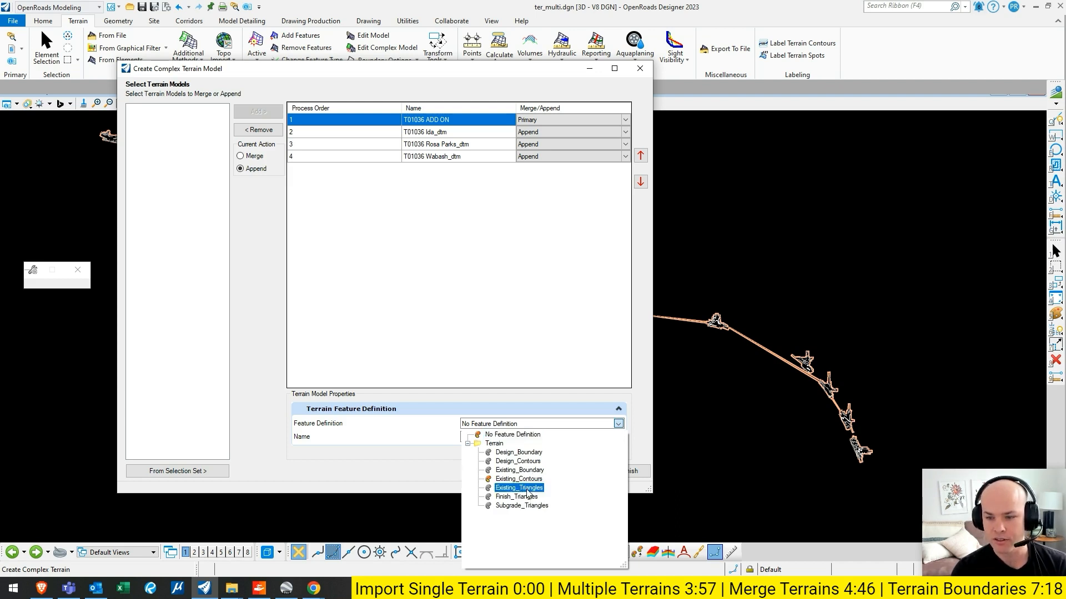
{"action": "left_click", "coordinate": [524, 489]}
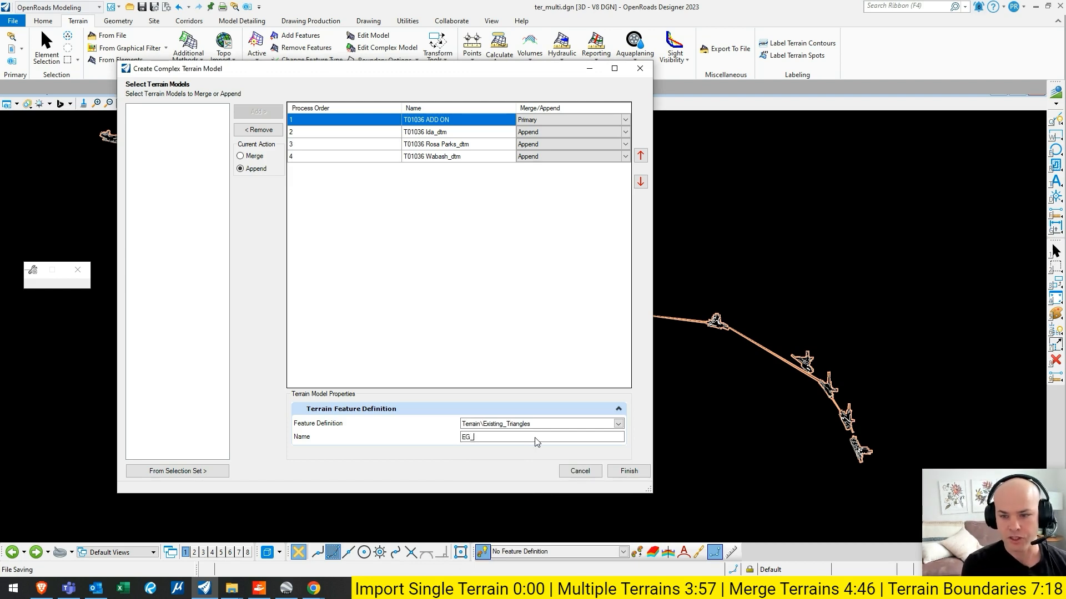
{"action": "left_click", "coordinate": [630, 472]}
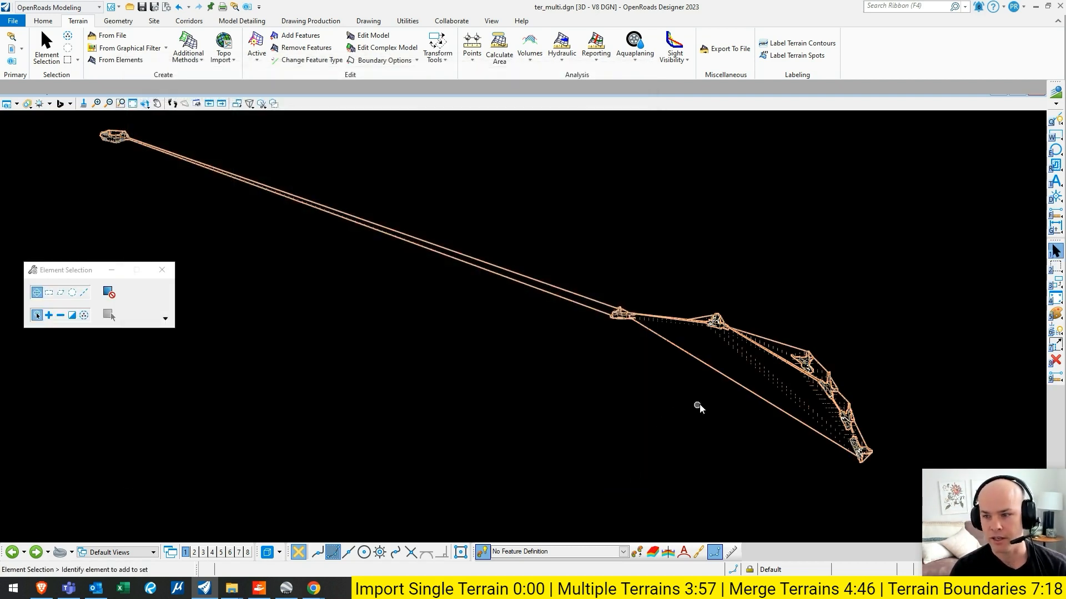
{"action": "left_click", "coordinate": [737, 381]}
{"action": "left_click", "coordinate": [687, 396]}
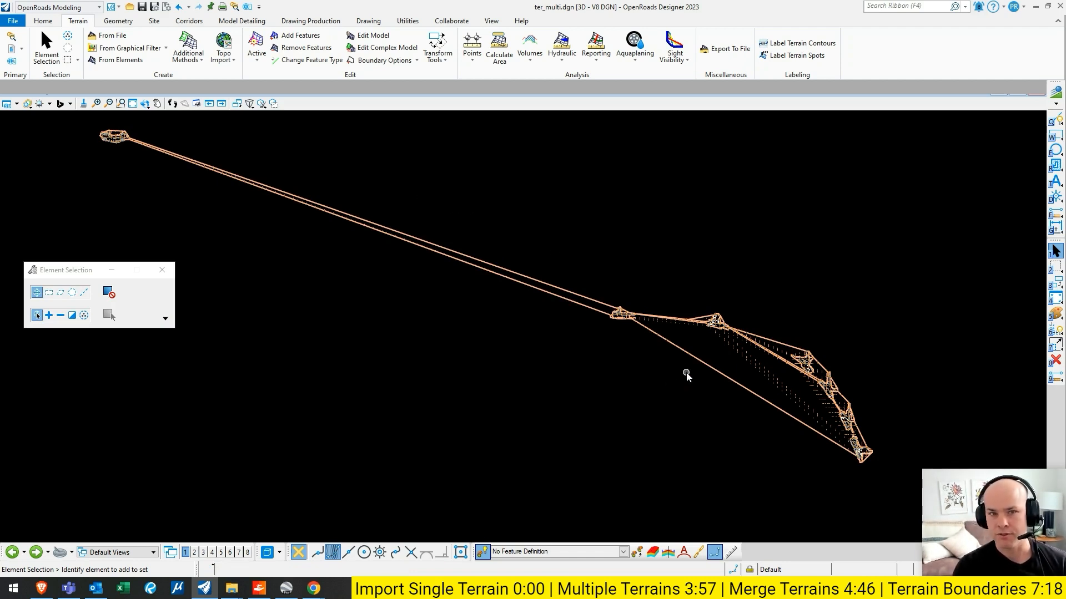
{"action": "left_click", "coordinate": [50, 21]}
{"action": "left_click", "coordinate": [71, 21]}
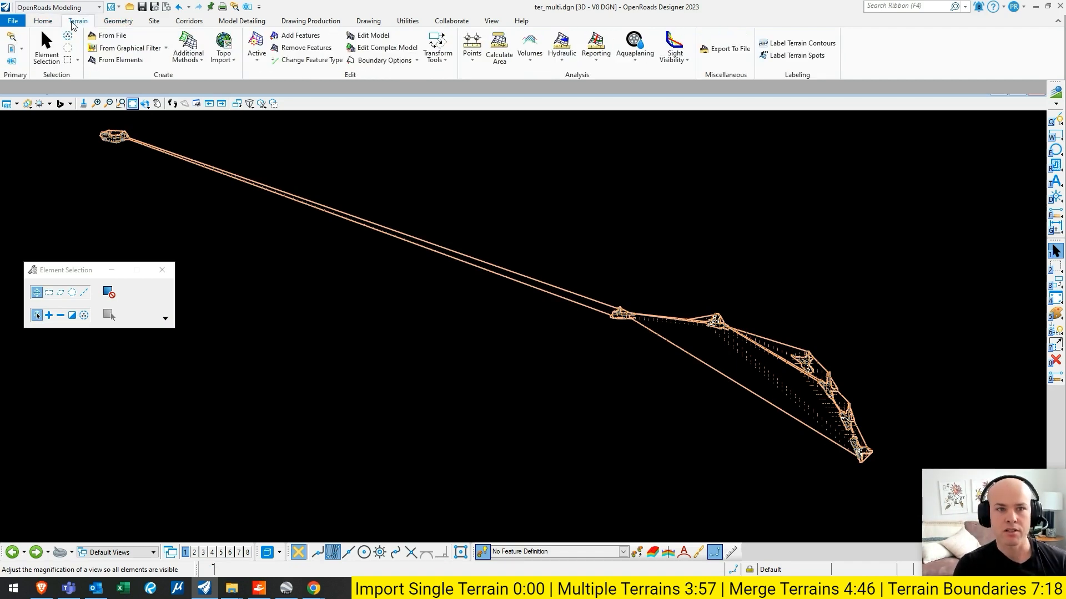
- Examine EG_merge's component terrains in the model explorer and the source options of its T01036 ADD ON terrain
{"action": "left_click", "coordinate": [12, 39]}
{"action": "left_click", "coordinate": [11, 37]}
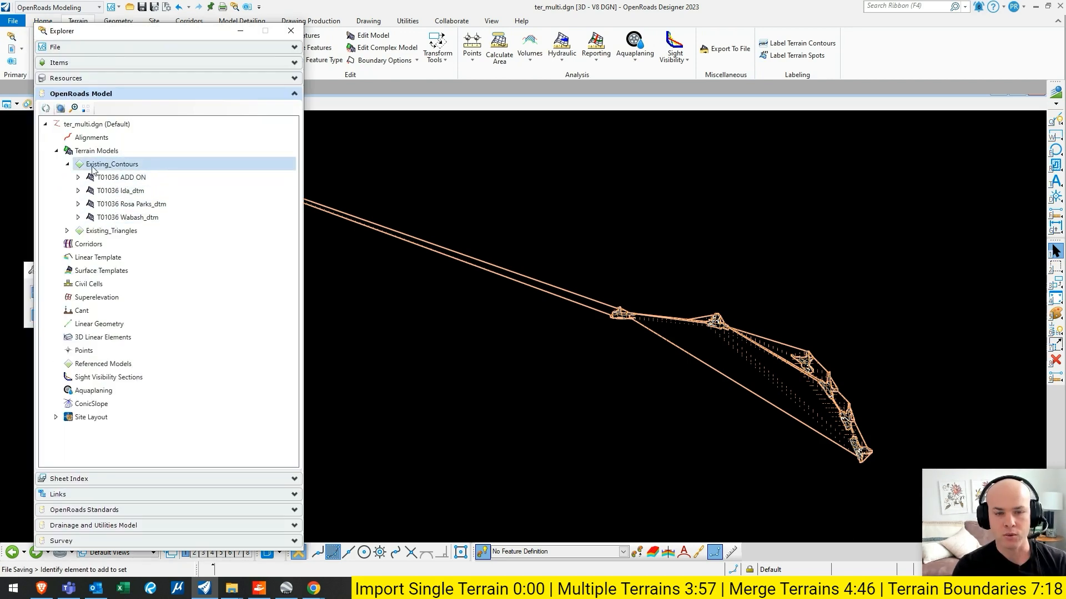
{"action": "left_click", "coordinate": [68, 230]}
{"action": "left_click", "coordinate": [78, 244]}
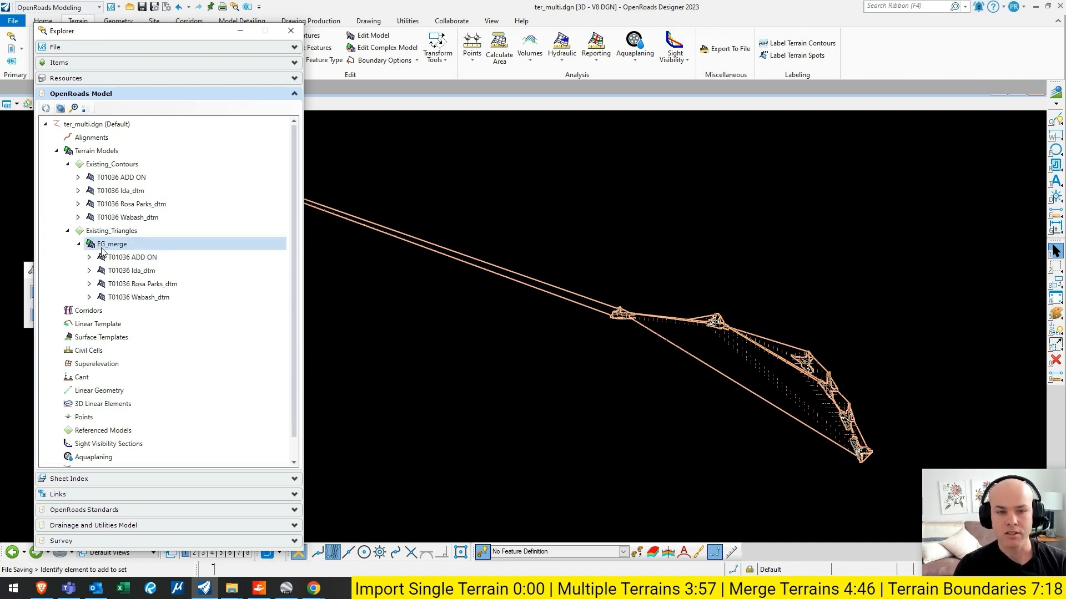
{"action": "left_click", "coordinate": [100, 258]}
{"action": "left_click", "coordinate": [89, 257]}
{"action": "right_click", "coordinate": [136, 271]}
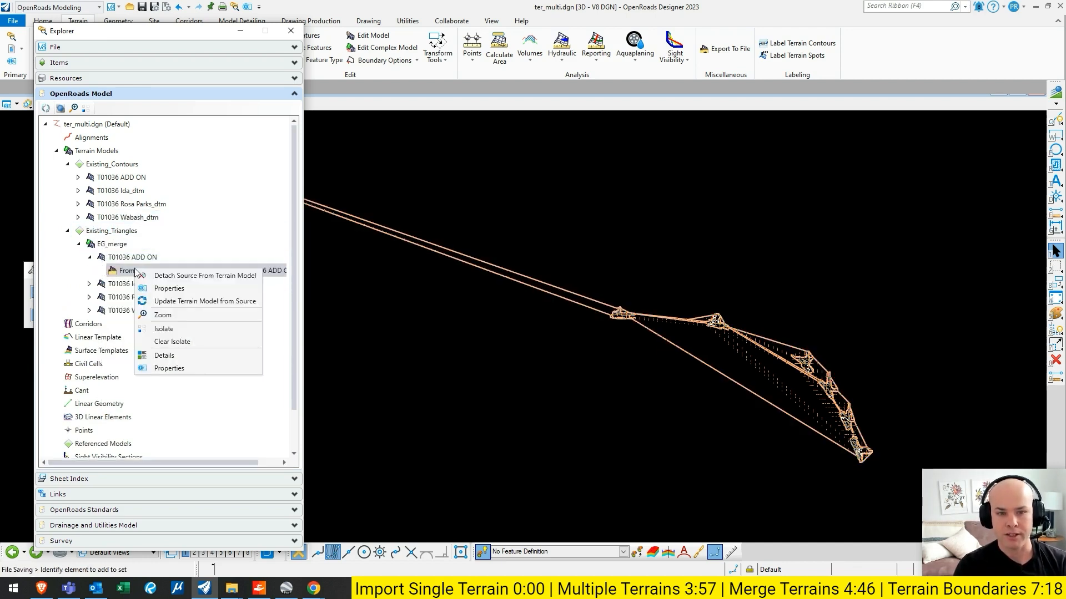
{"action": "left_click", "coordinate": [201, 277]}
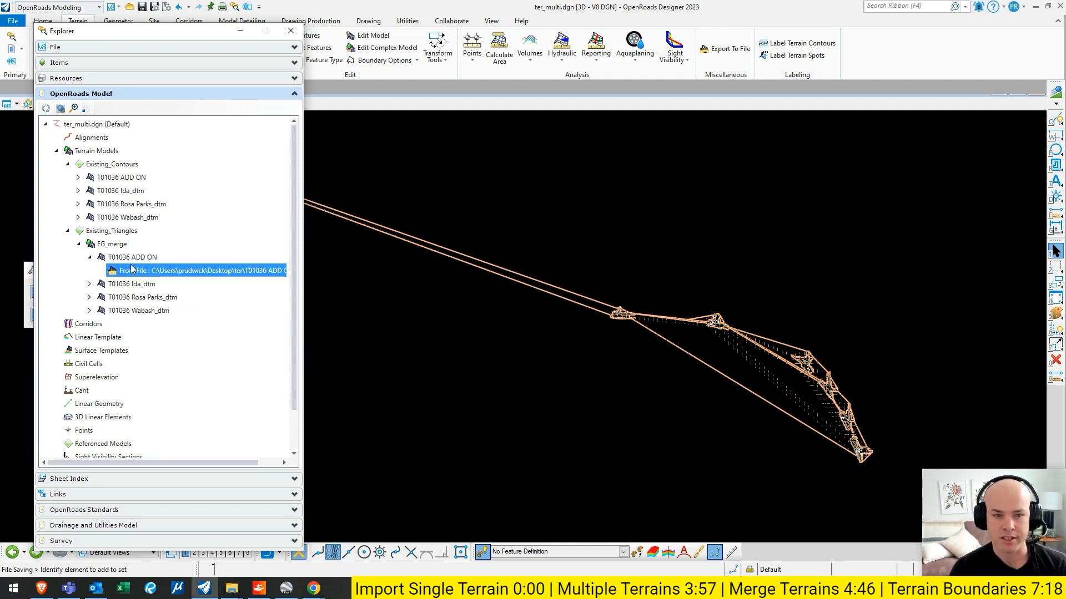
{"action": "left_click", "coordinate": [90, 258]}
- Remove the rule that ties the EG_merge complex terrain to its source terrains
{"action": "left_click", "coordinate": [111, 245]}
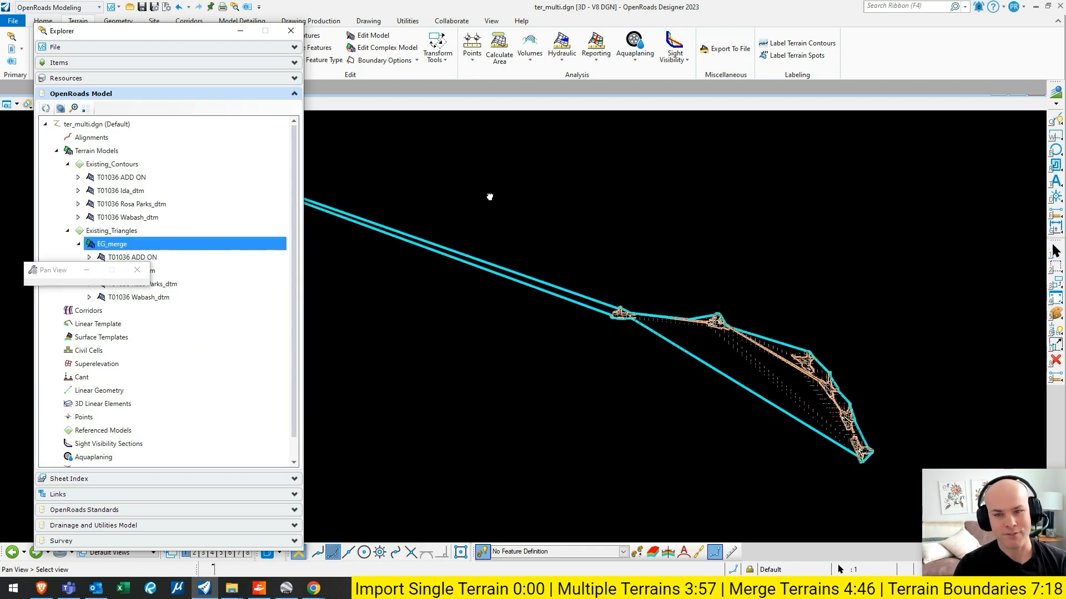
{"action": "left_click", "coordinate": [506, 199]}
{"action": "scroll", "coordinate": [506, 198], "scroll_direction": "down", "scroll_amount": 1}
{"action": "left_click", "coordinate": [162, 270]}
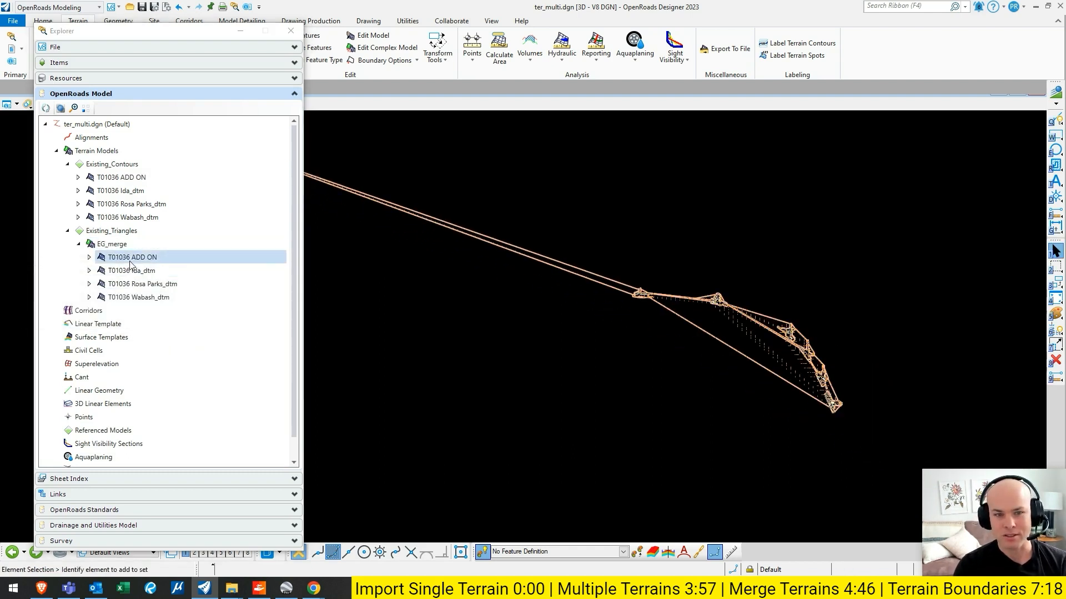
{"action": "right_click", "coordinate": [117, 248]}
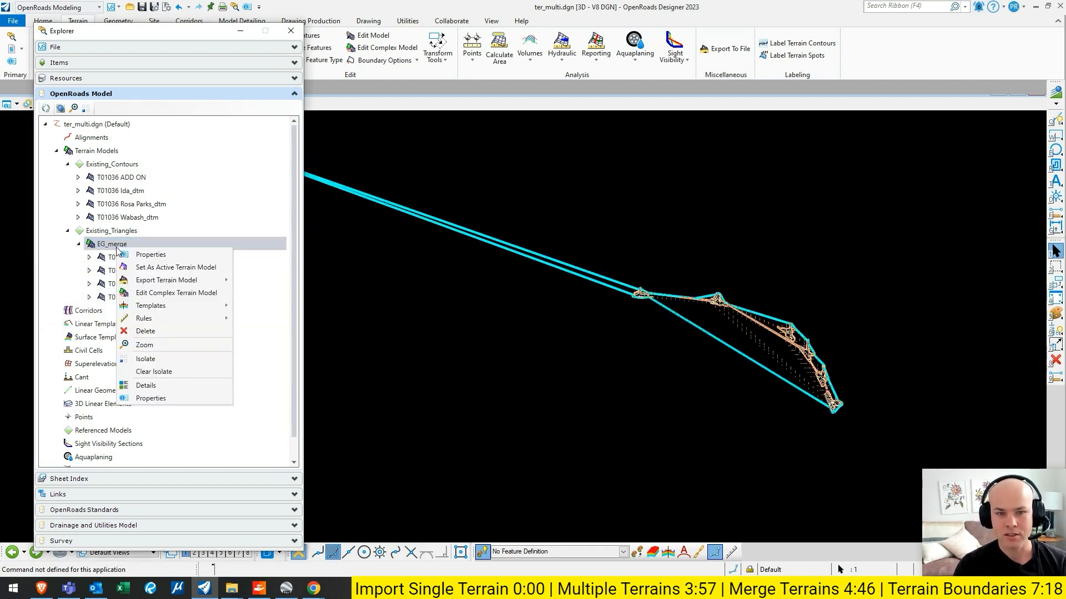
{"action": "mouse_move", "coordinate": [143, 320]}
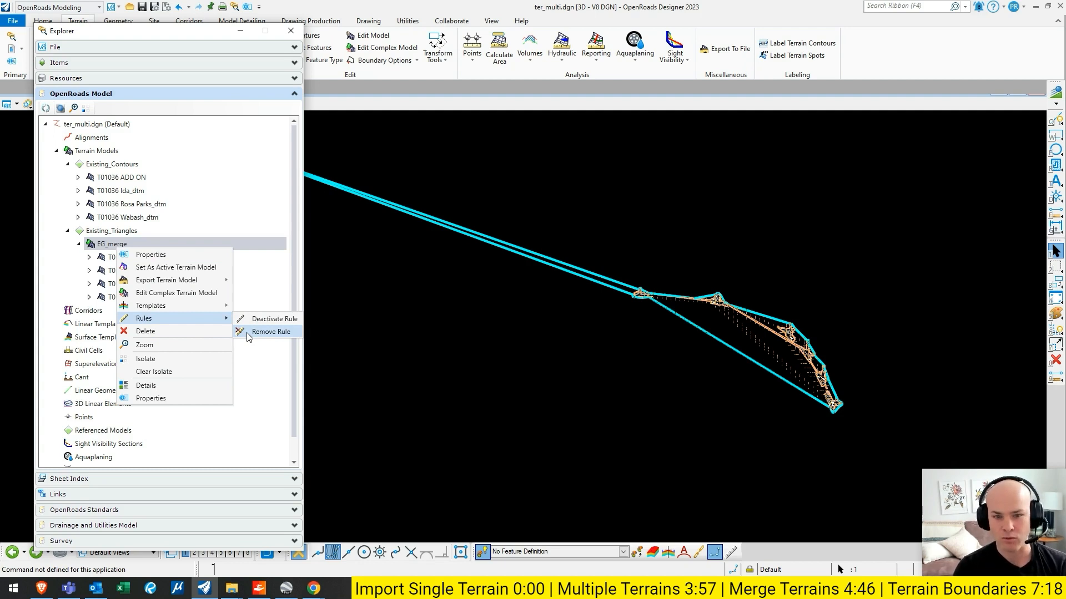
{"action": "left_click", "coordinate": [270, 332]}
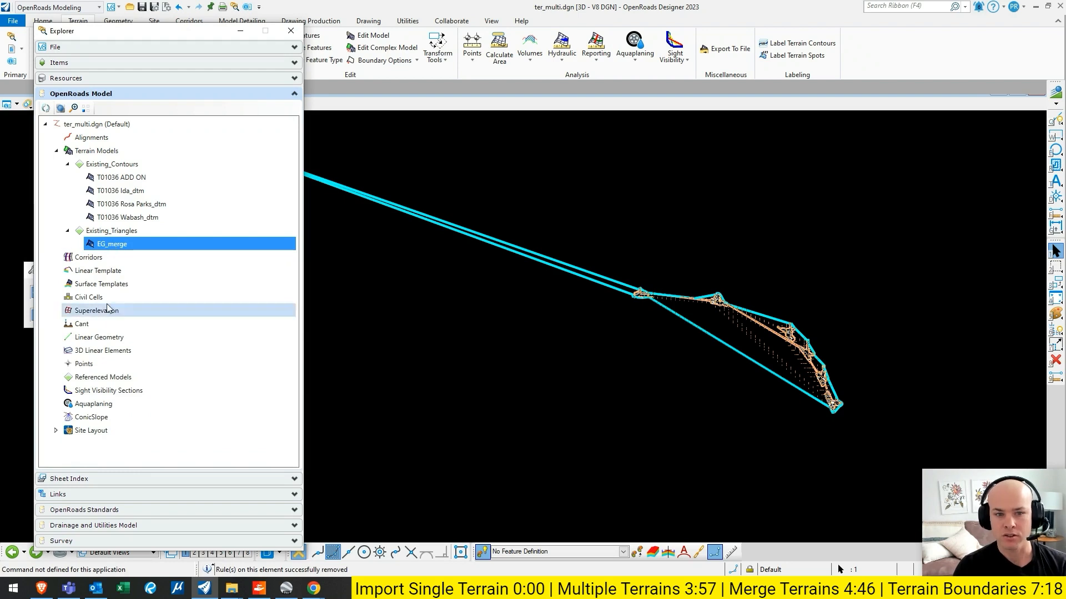
- Delete the individual T01036 terrains under Existing_Contours, keeping only EG_merge, and close the model explorer
{"action": "left_click", "coordinate": [596, 402]}
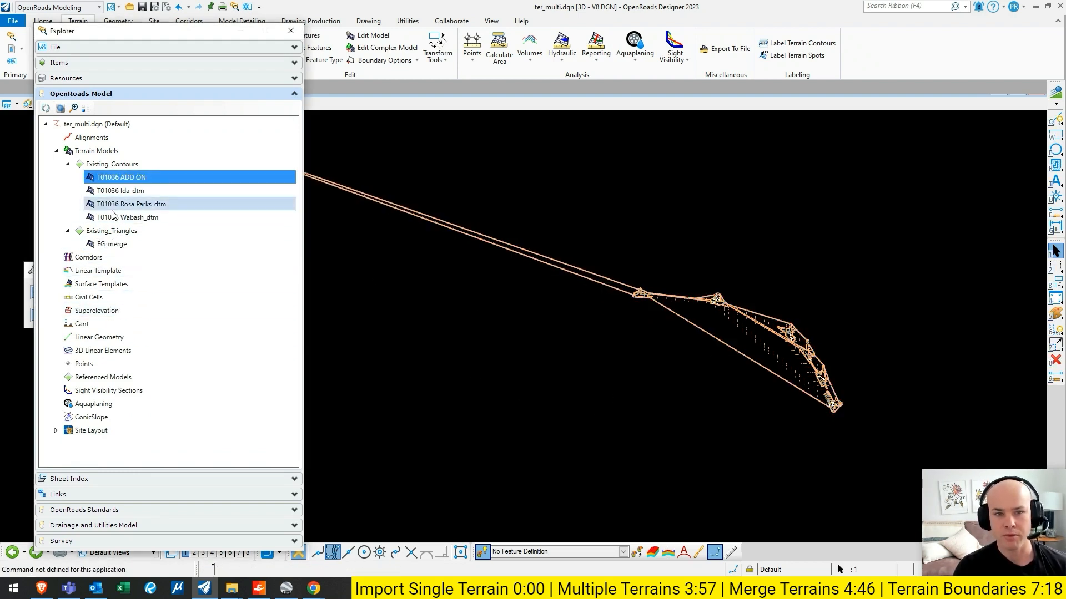
{"action": "right_click", "coordinate": [113, 180]}
{"action": "left_click", "coordinate": [137, 250]}
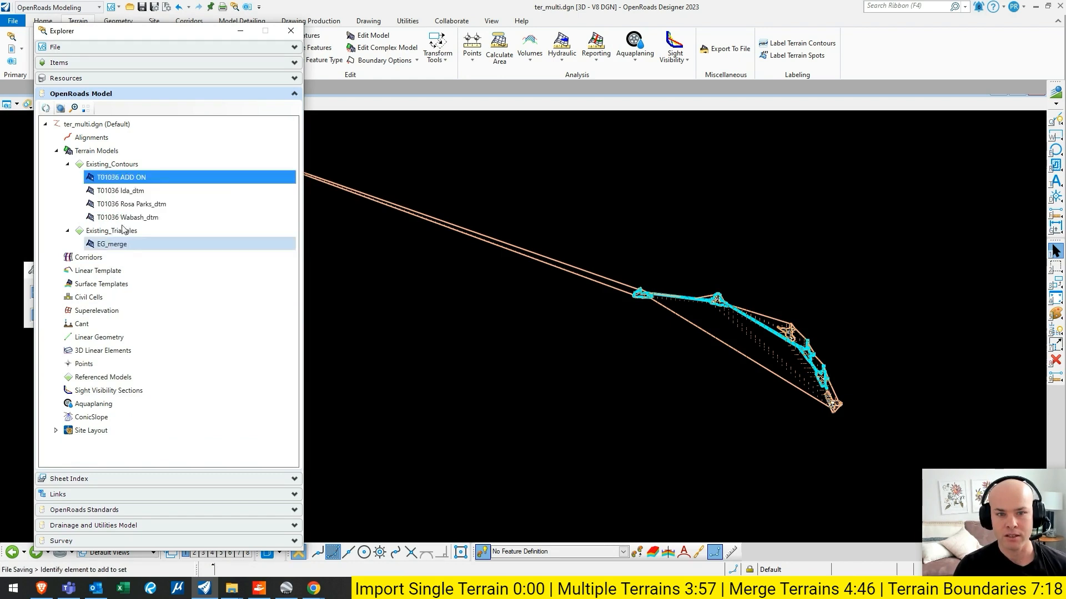
{"action": "right_click", "coordinate": [116, 179]}
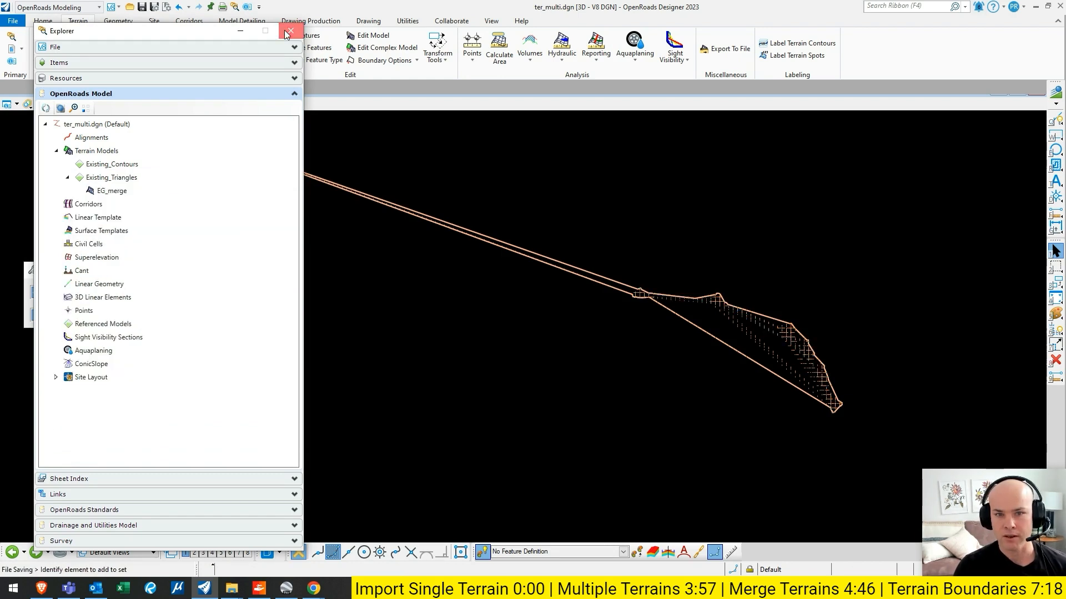
{"action": "left_click", "coordinate": [289, 32]}
{"action": "scroll", "coordinate": [266, 158], "scroll_direction": "up", "scroll_amount": 3}
{"action": "scroll", "coordinate": [509, 199], "scroll_direction": "down", "scroll_amount": 3}
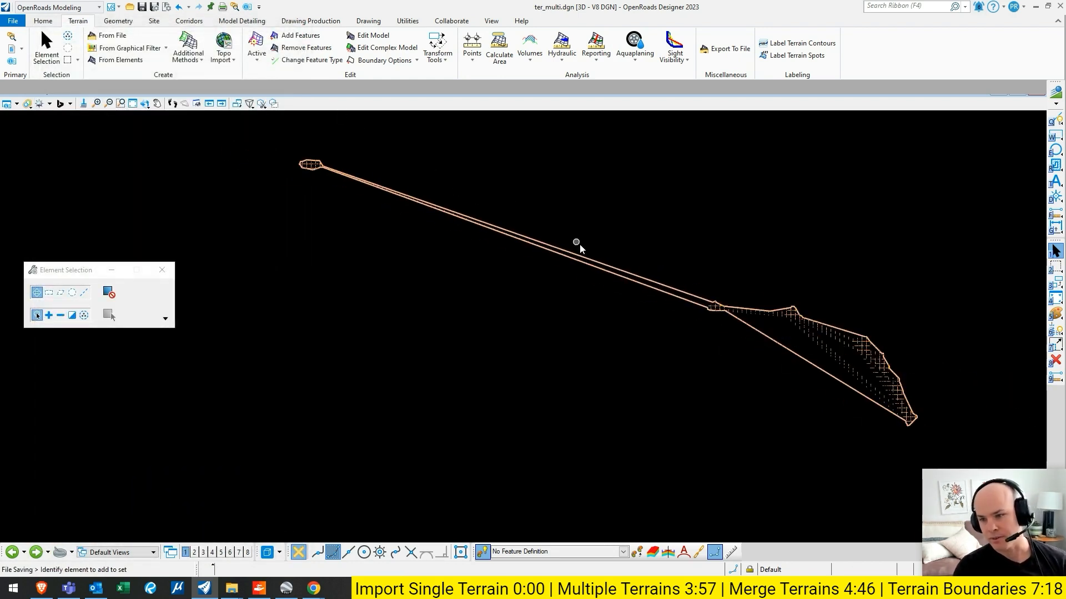
- Change the feature definition of the EG_merge terrain to Existing_Contours
{"action": "middle_click_drag", "start_coordinate": [661, 237], "coordinate": [605, 267]}
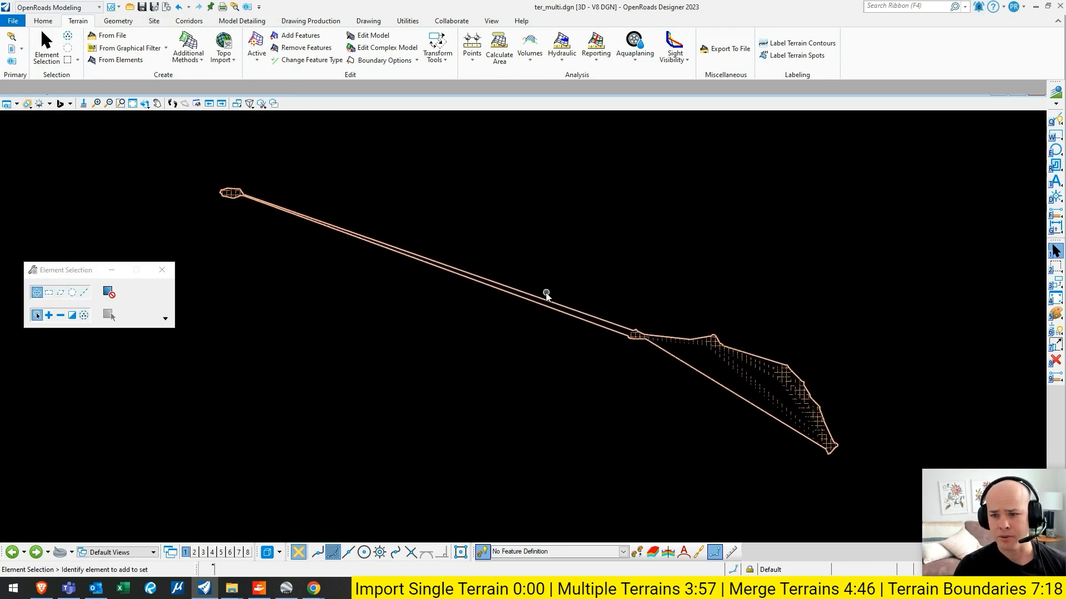
{"action": "left_click", "coordinate": [545, 302]}
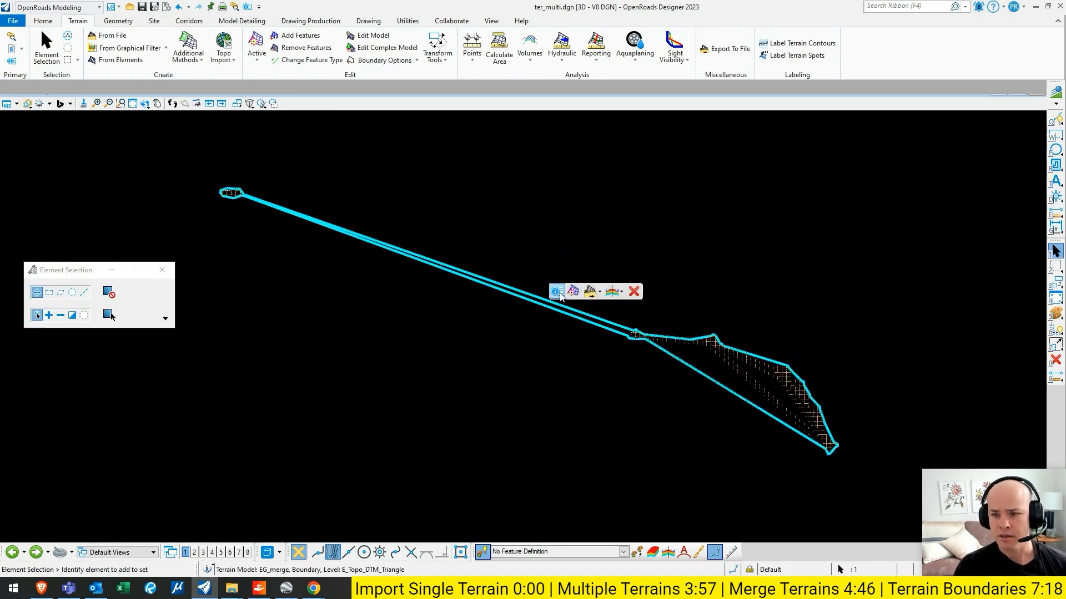
{"action": "left_click", "coordinate": [559, 296]}
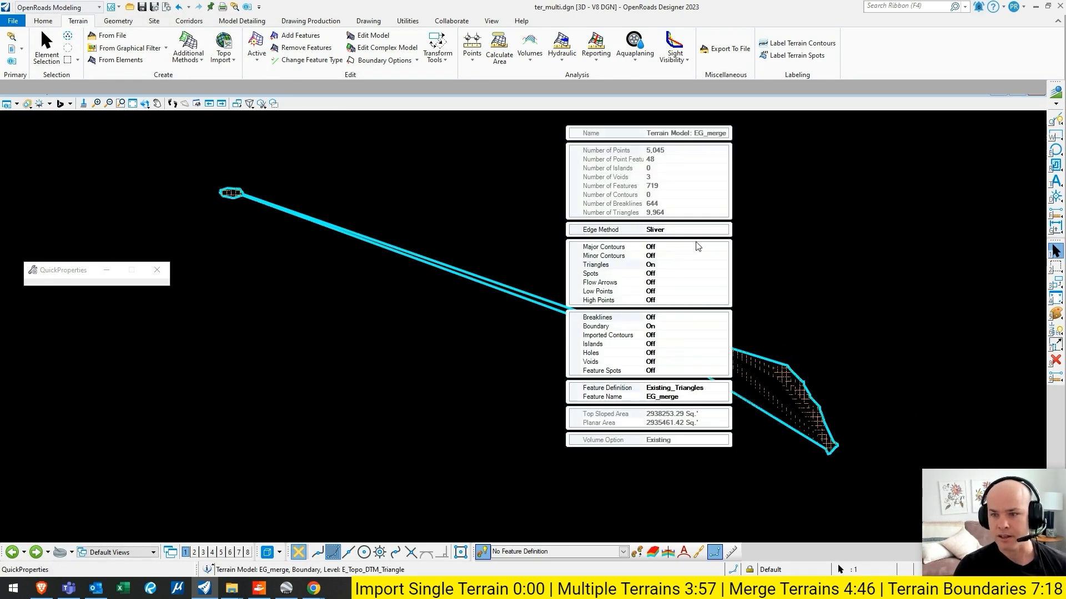
{"action": "left_click", "coordinate": [722, 388]}
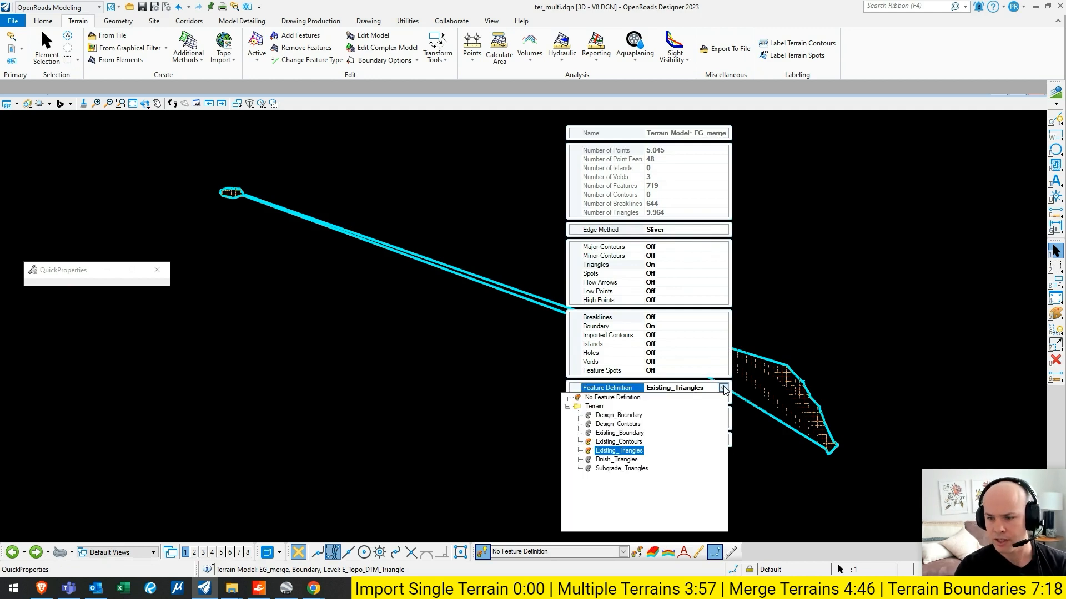
{"action": "left_click", "coordinate": [619, 442]}
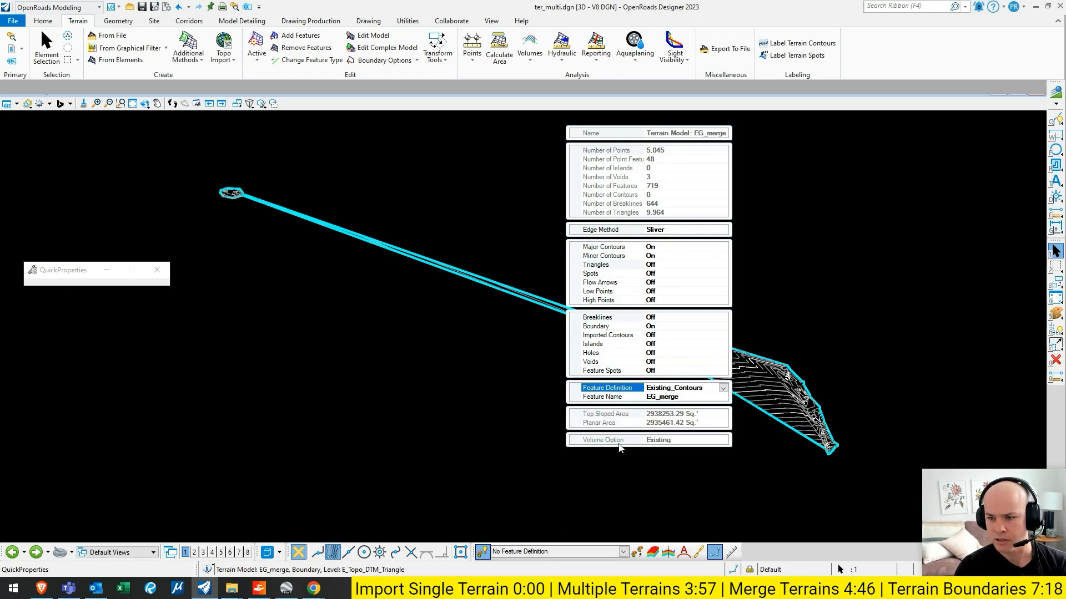
{"action": "left_click", "coordinate": [760, 325]}
{"action": "scroll", "coordinate": [459, 261], "scroll_direction": "up", "scroll_amount": 2}
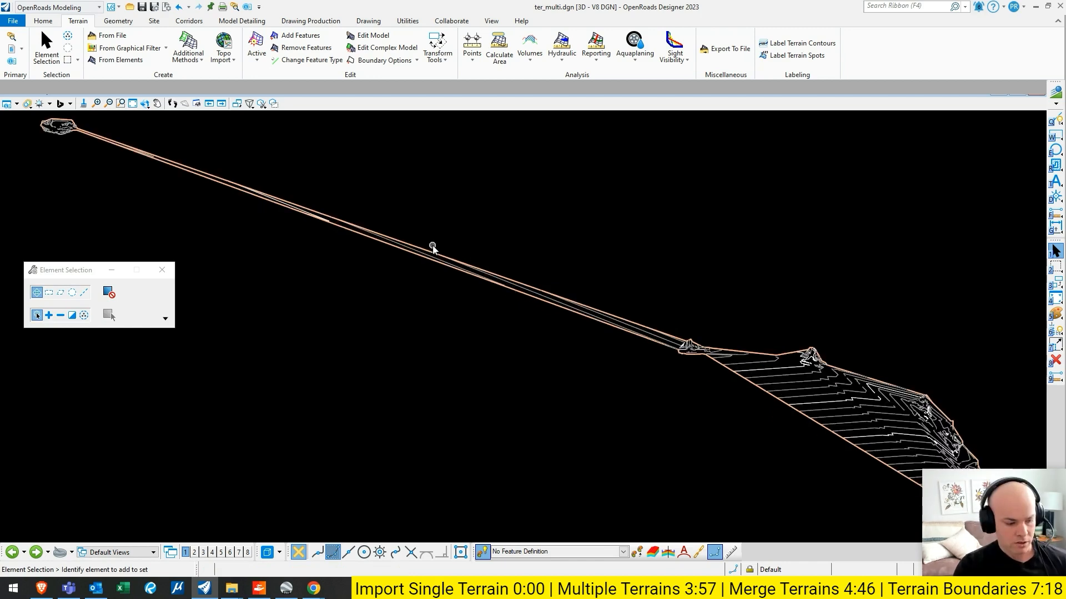
{"action": "scroll", "coordinate": [461, 226], "scroll_direction": "down", "scroll_amount": 1}
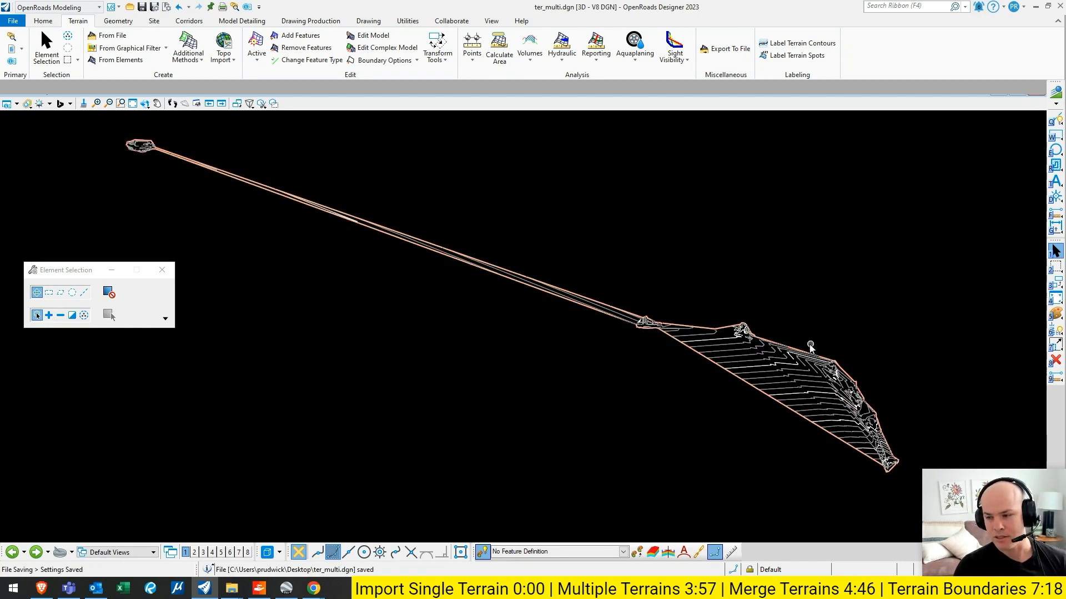
{"action": "left_click", "coordinate": [741, 382]}
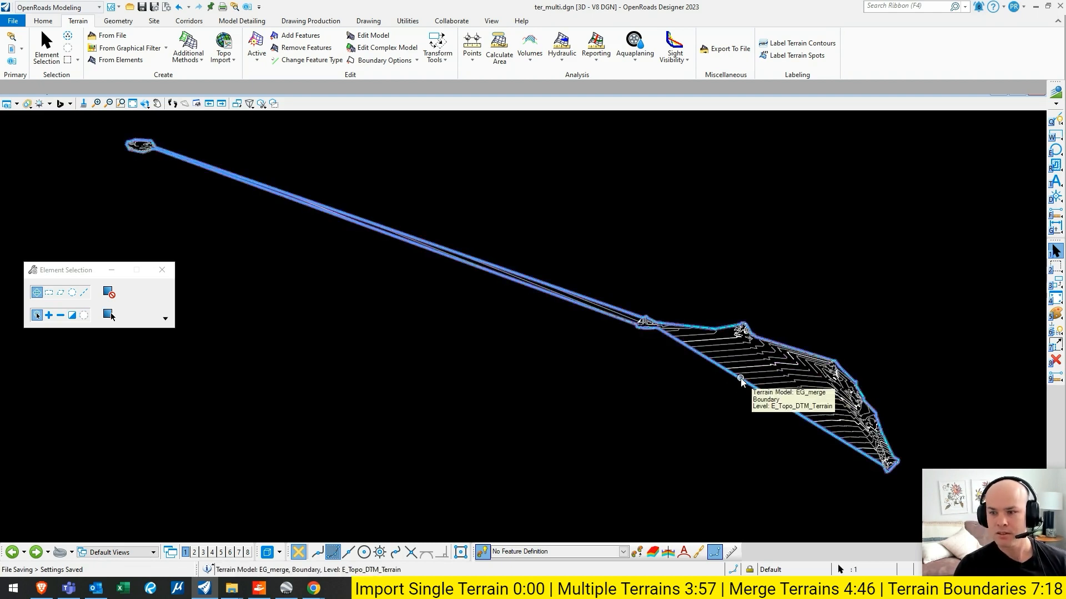
{"action": "left_click", "coordinate": [733, 268]}
{"action": "left_click", "coordinate": [660, 318]}
{"action": "left_click", "coordinate": [426, 179]}
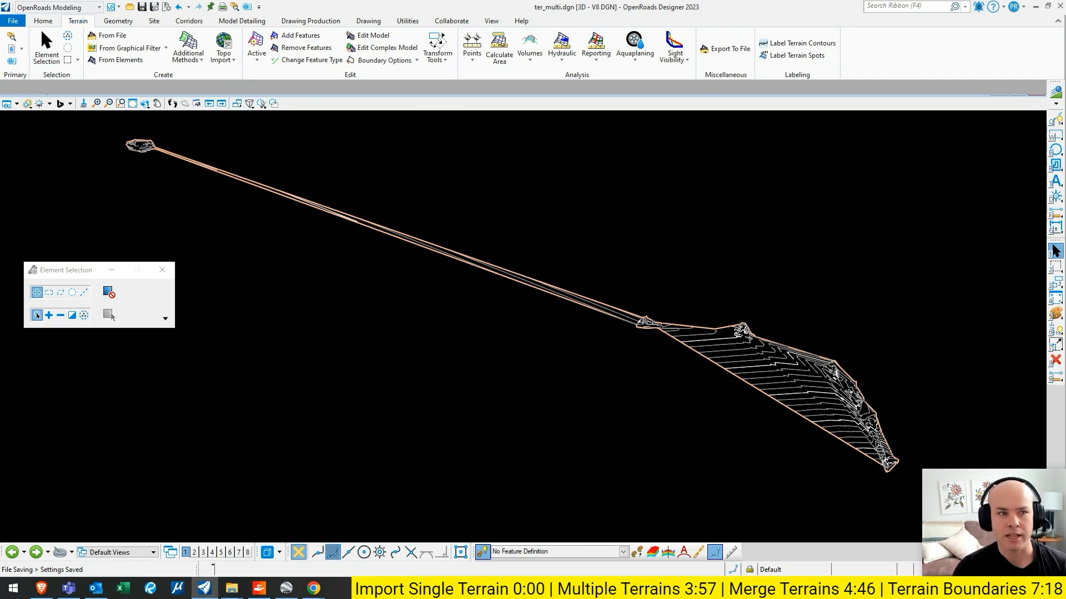
- Display the full element properties in a narrower window and select the EG_merge terrain by its boundary
{"action": "left_click_drag", "start_coordinate": [0, 66], "coordinate": [267, 36]}
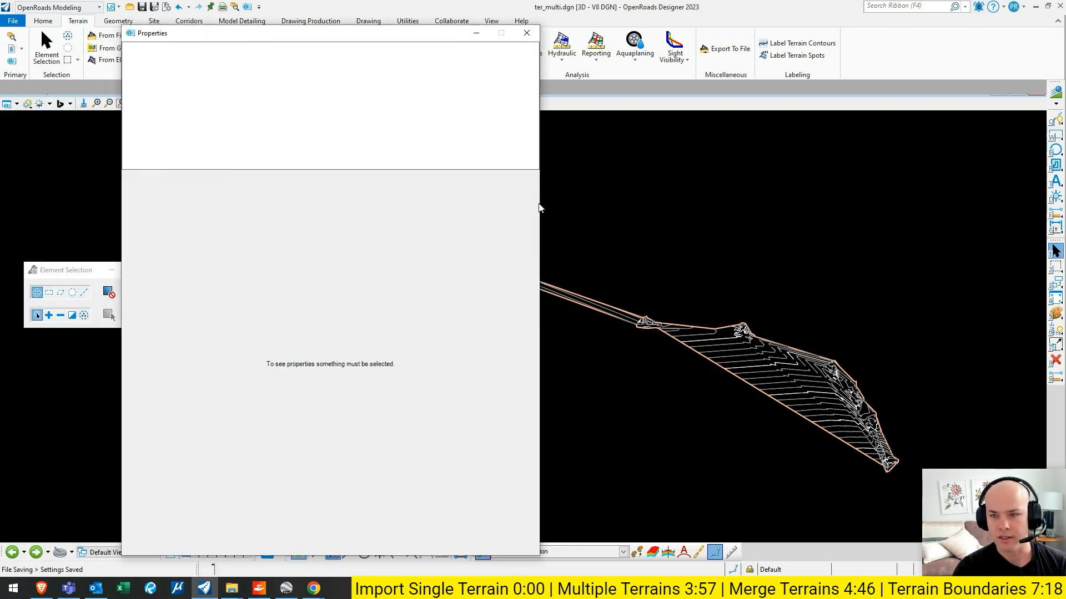
{"action": "left_click_drag", "start_coordinate": [541, 203], "coordinate": [330, 188]}
{"action": "middle_click_drag", "start_coordinate": [535, 208], "coordinate": [638, 226]}
{"action": "scroll", "coordinate": [642, 191], "scroll_direction": "down", "scroll_amount": 1}
{"action": "scroll", "coordinate": [638, 204], "scroll_direction": "down", "scroll_amount": 1}
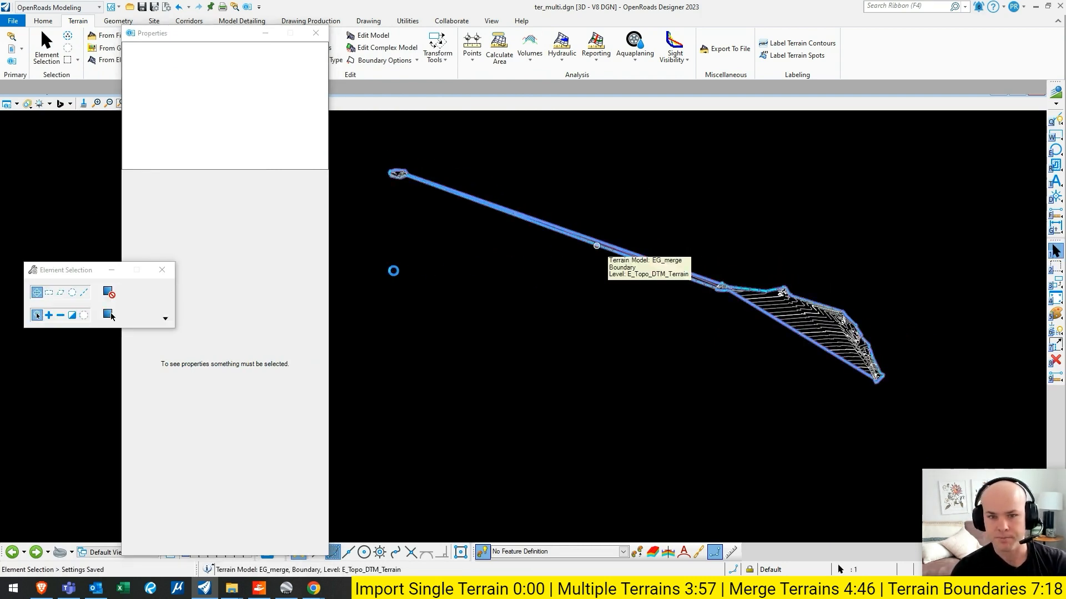
{"action": "left_click", "coordinate": [597, 245]}
- Try the None edge method on the EG_merge terrain and set it back to Sliver
{"action": "left_click", "coordinate": [267, 312]}
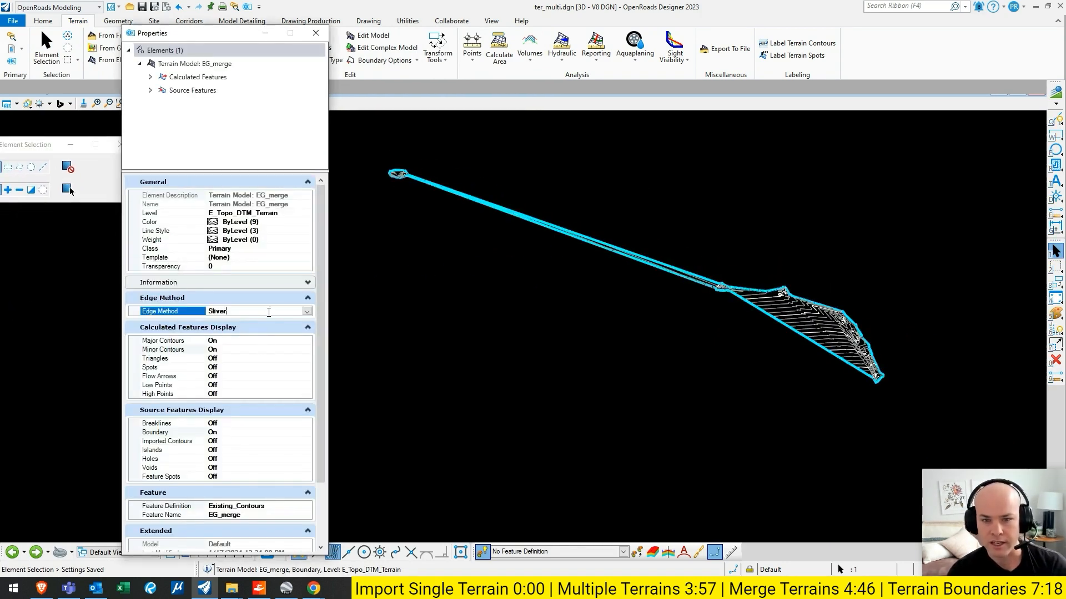
{"action": "left_click", "coordinate": [307, 312]}
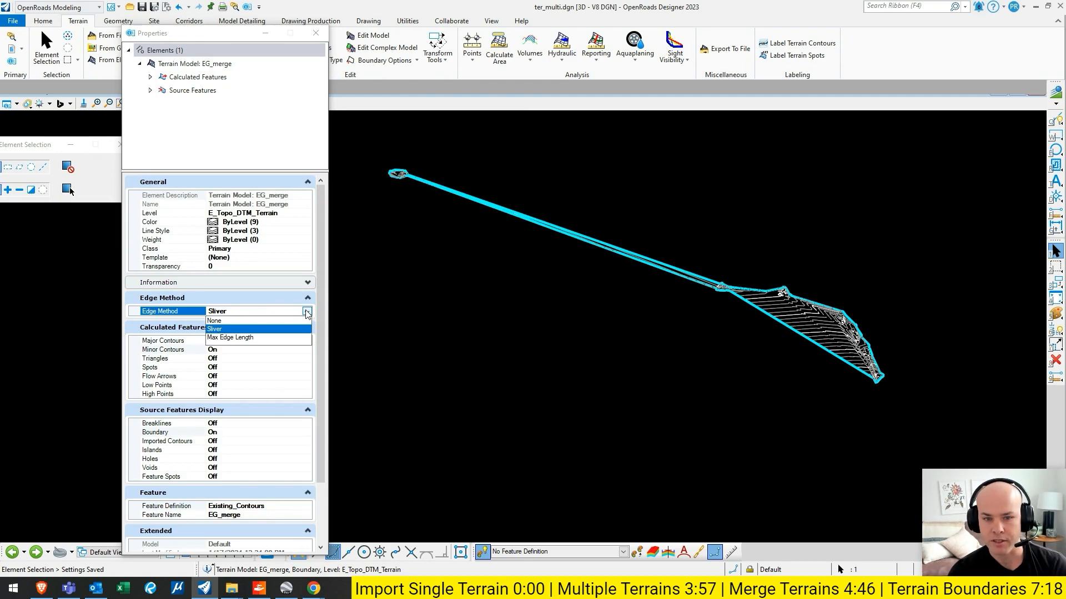
{"action": "left_click", "coordinate": [239, 321]}
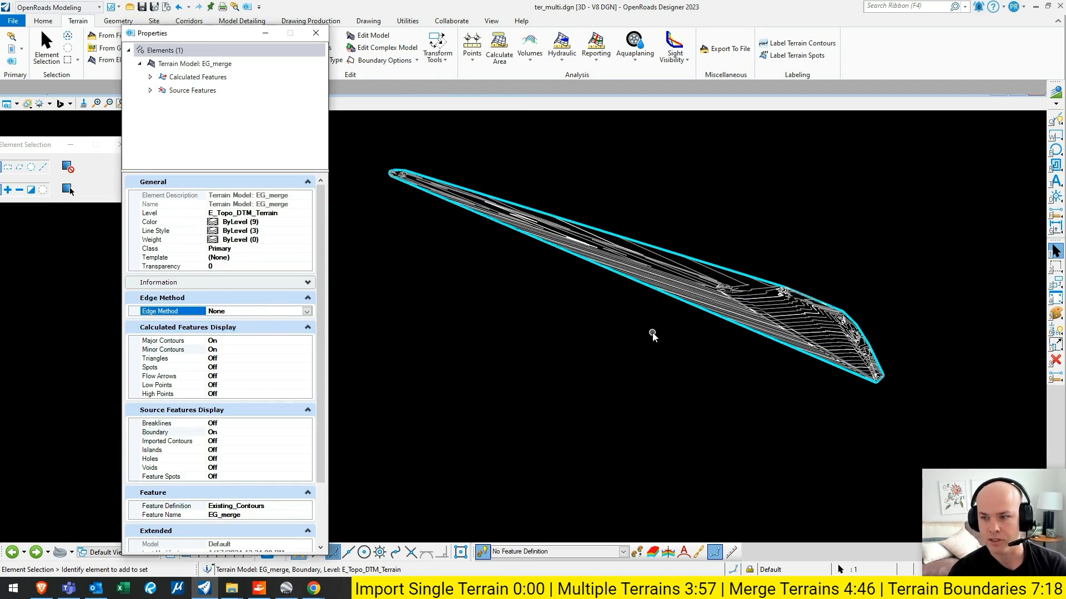
{"action": "left_click", "coordinate": [777, 265]}
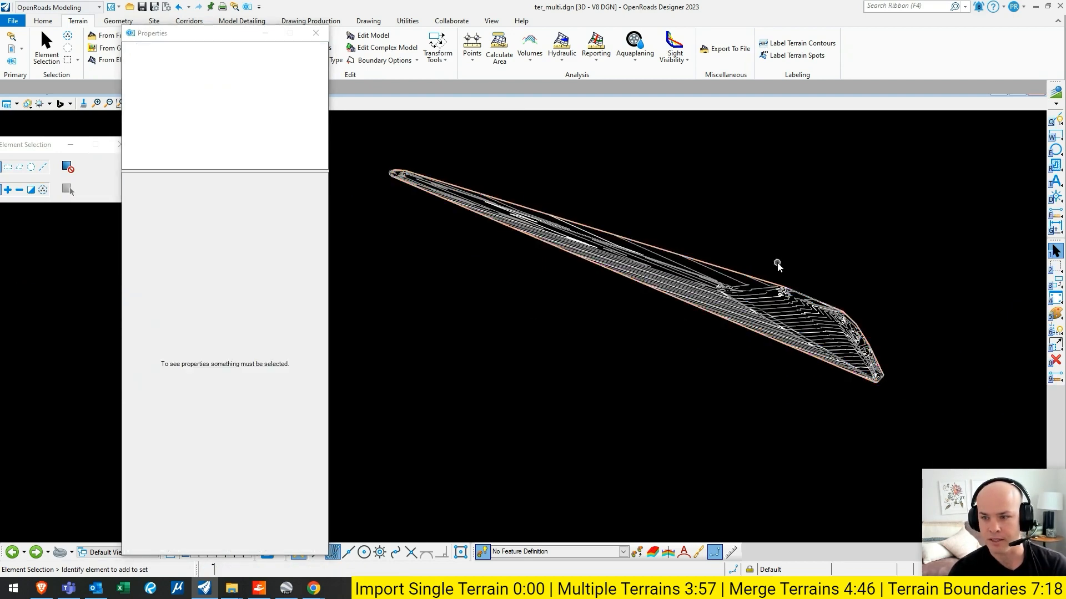
{"action": "left_click", "coordinate": [645, 293]}
{"action": "left_click", "coordinate": [306, 312]}
{"action": "left_click", "coordinate": [249, 332]}
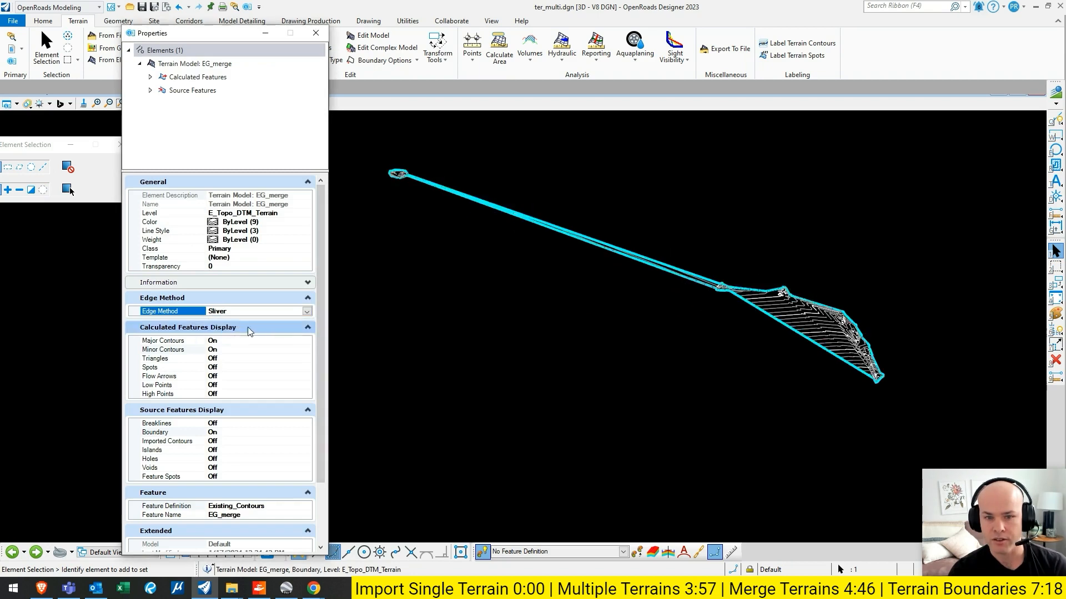
- Set the edge method of the EG_merge terrain to Max Edge Length
{"action": "left_click", "coordinate": [307, 311]}
{"action": "left_click", "coordinate": [230, 338]}
{"action": "left_click", "coordinate": [542, 356]}
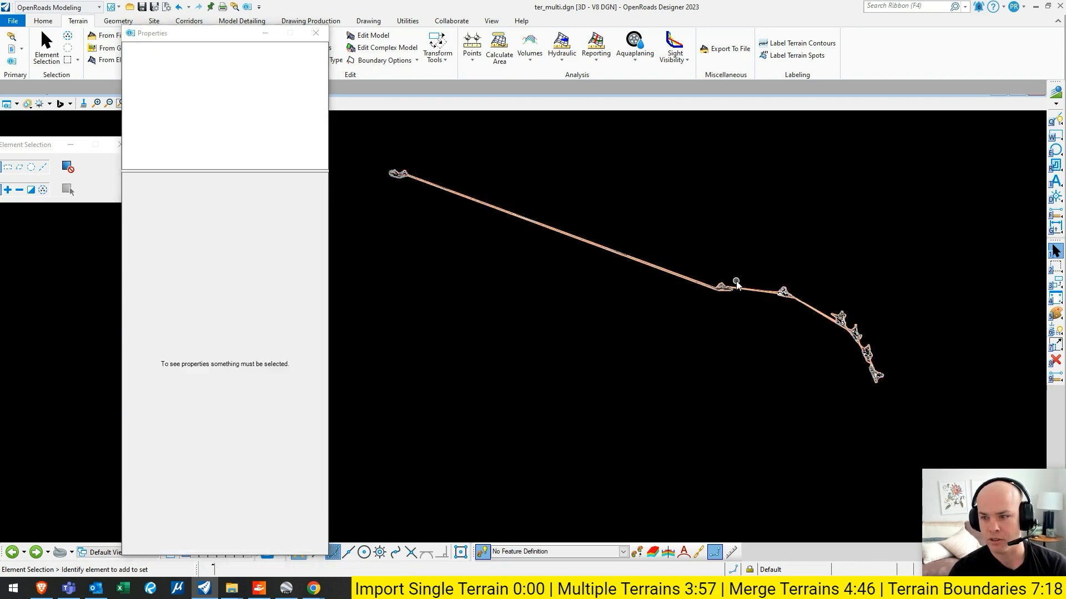
- Set the maximum edge length of EG_merge to 1 foot and inspect the boundary around the far survey area
{"action": "left_click", "coordinate": [657, 265]}
{"action": "left_click", "coordinate": [256, 322]}
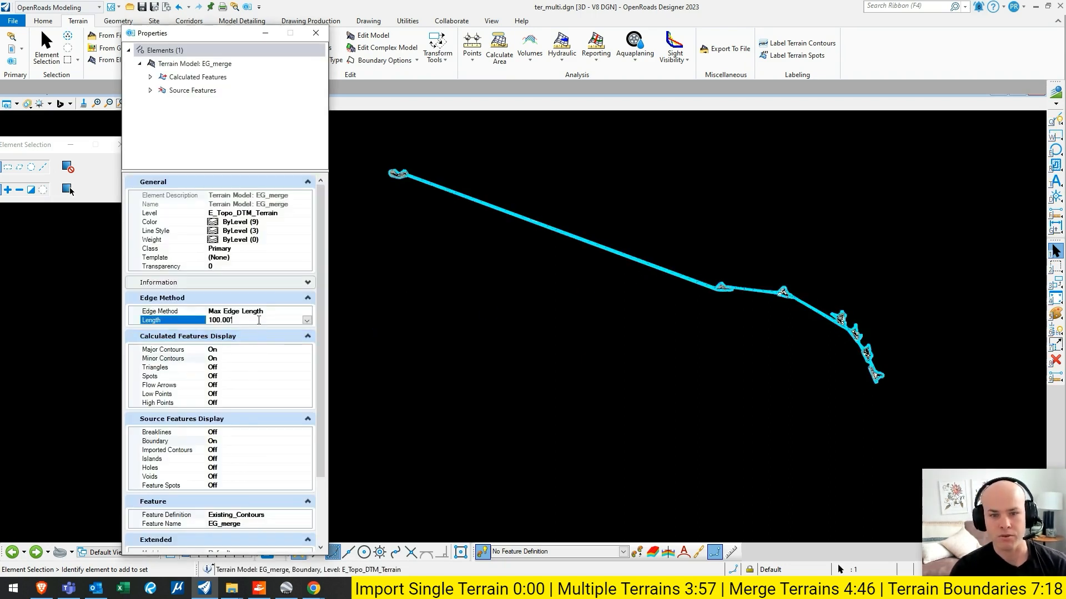
{"action": "type", "text": "1"}
{"action": "key", "text": "Return"}
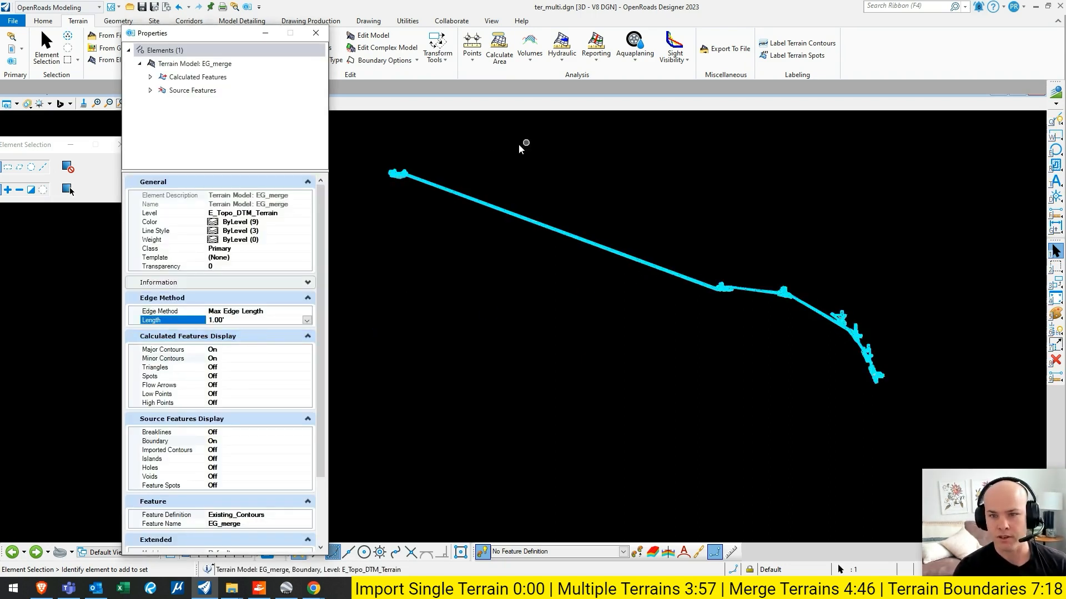
{"action": "scroll", "coordinate": [408, 151], "scroll_direction": "up", "scroll_amount": 5}
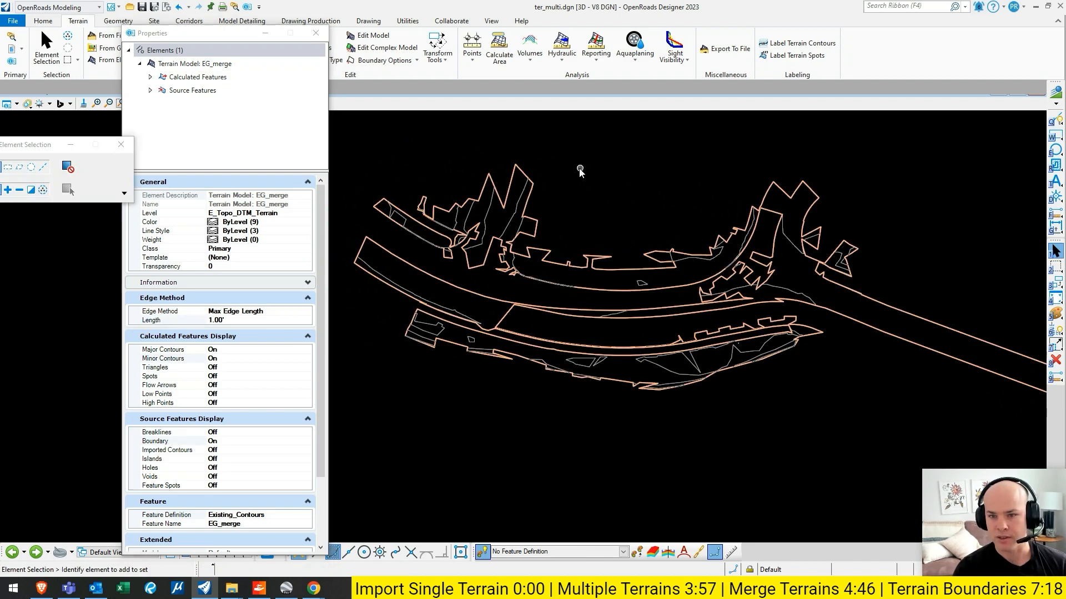
- Set the maximum edge length of the EG_merge terrain to 1000 feet
{"action": "left_click", "coordinate": [269, 320]}
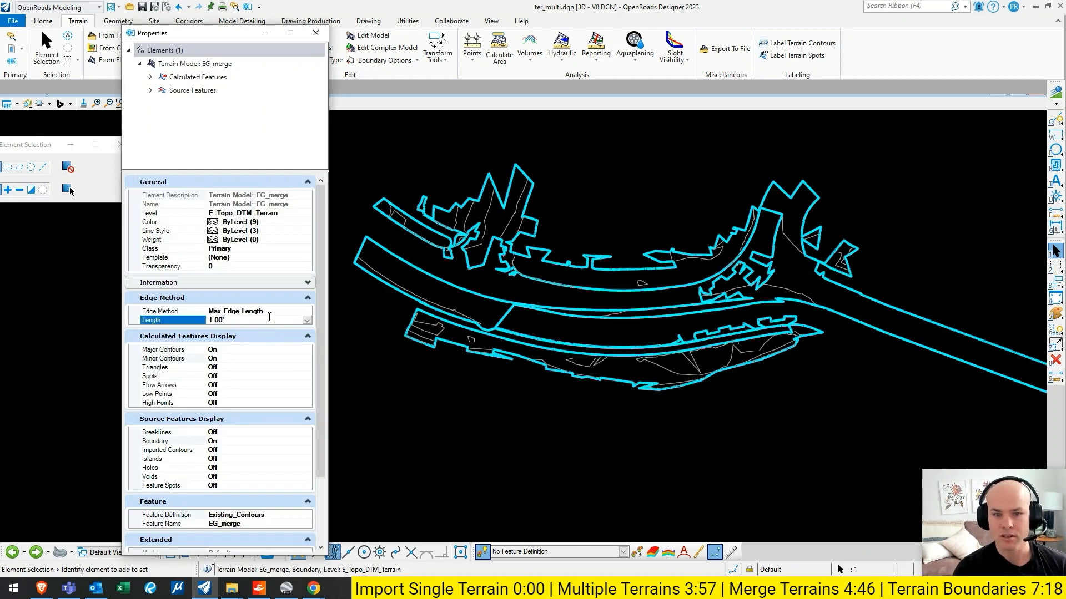
{"action": "type", "text": "1000"}
{"action": "key", "text": "Return"}
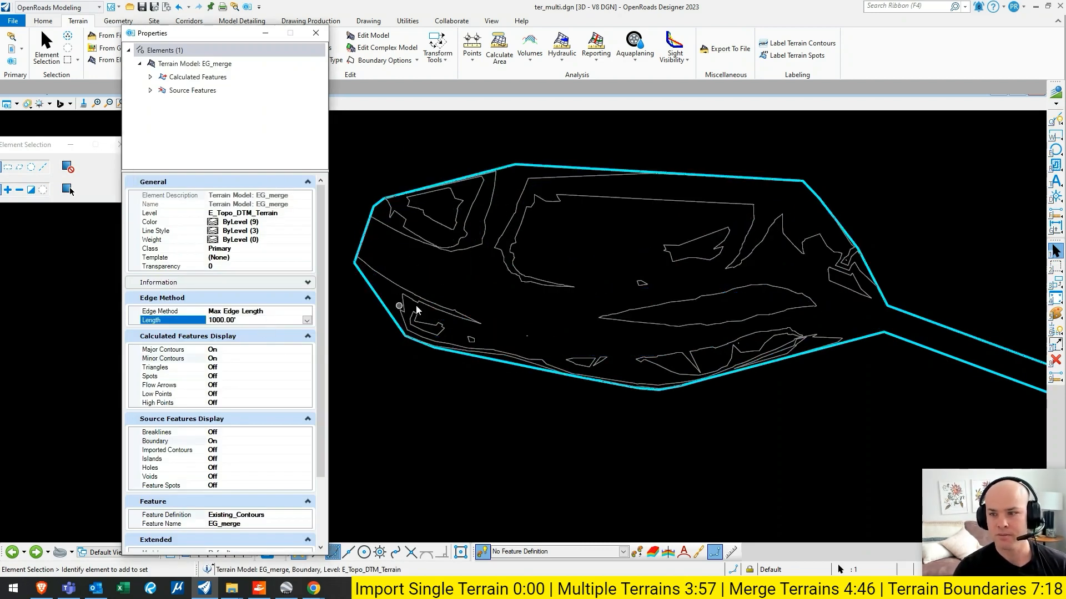
{"action": "scroll", "coordinate": [658, 304], "scroll_direction": "down", "scroll_amount": 2}
- Set the maximum edge length of the EG_merge terrain to 100 feet
{"action": "left_click", "coordinate": [255, 319]}
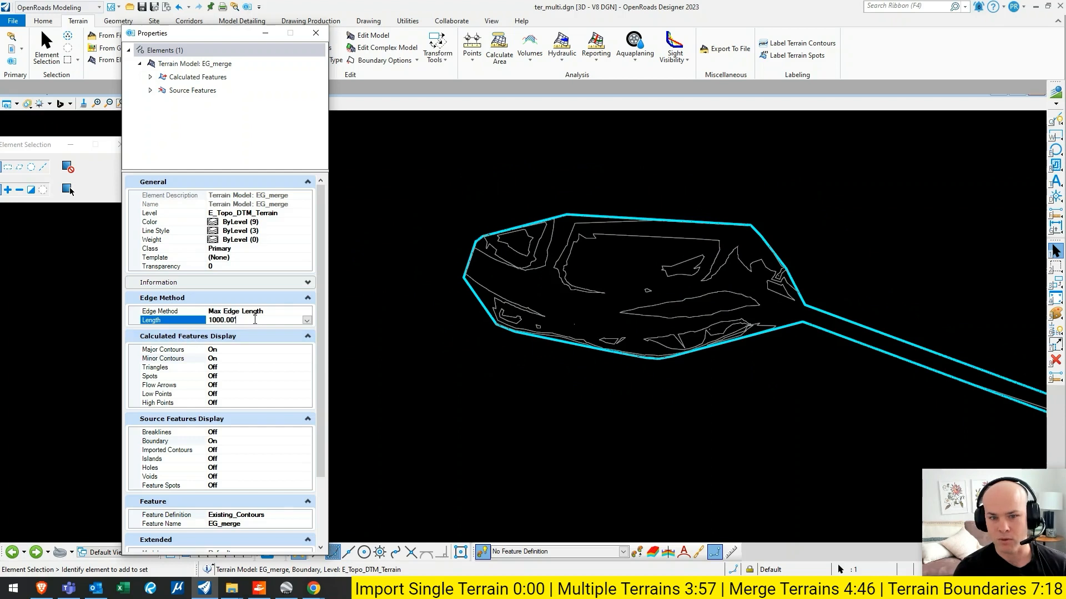
{"action": "key", "text": "Return"}
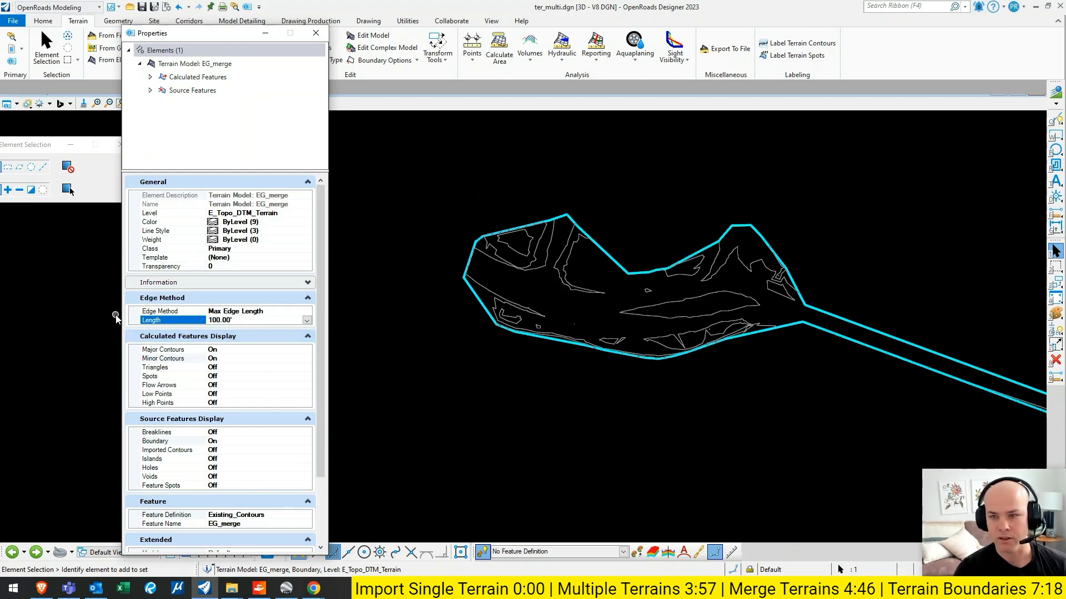
{"action": "scroll", "coordinate": [649, 199], "scroll_direction": "down", "scroll_amount": 5}
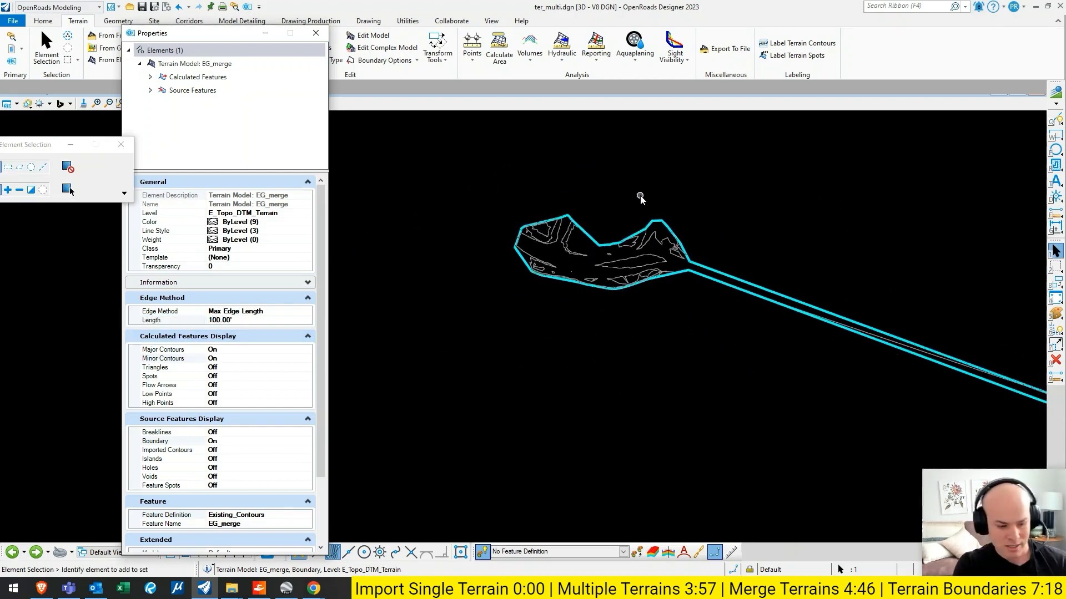
- Examine the EG_merge boundary around the far survey area and along the long strips connecting the separate surveys
{"action": "middle_click_drag", "start_coordinate": [640, 195], "coordinate": [525, 264]}
{"action": "scroll", "coordinate": [526, 264], "scroll_direction": "down", "scroll_amount": 2}
{"action": "left_click", "coordinate": [724, 232]}
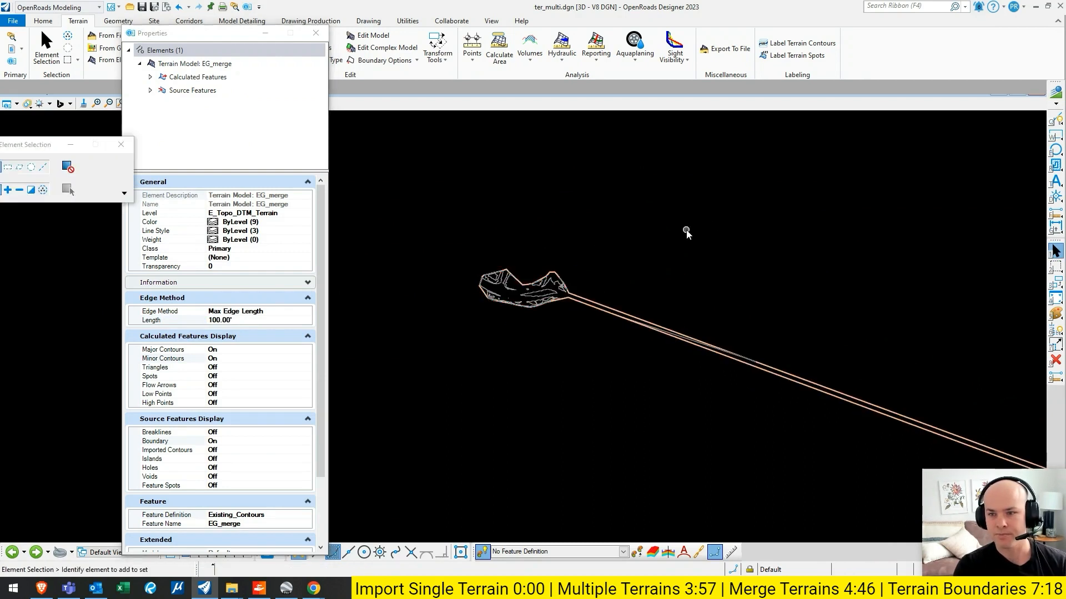
{"action": "scroll", "coordinate": [529, 210], "scroll_direction": "down", "scroll_amount": 4}
{"action": "scroll", "coordinate": [718, 176], "scroll_direction": "down", "scroll_amount": 2}
{"action": "middle_click_drag", "start_coordinate": [719, 175], "coordinate": [675, 152]}
{"action": "middle_click_drag", "start_coordinate": [764, 226], "coordinate": [652, 249]}
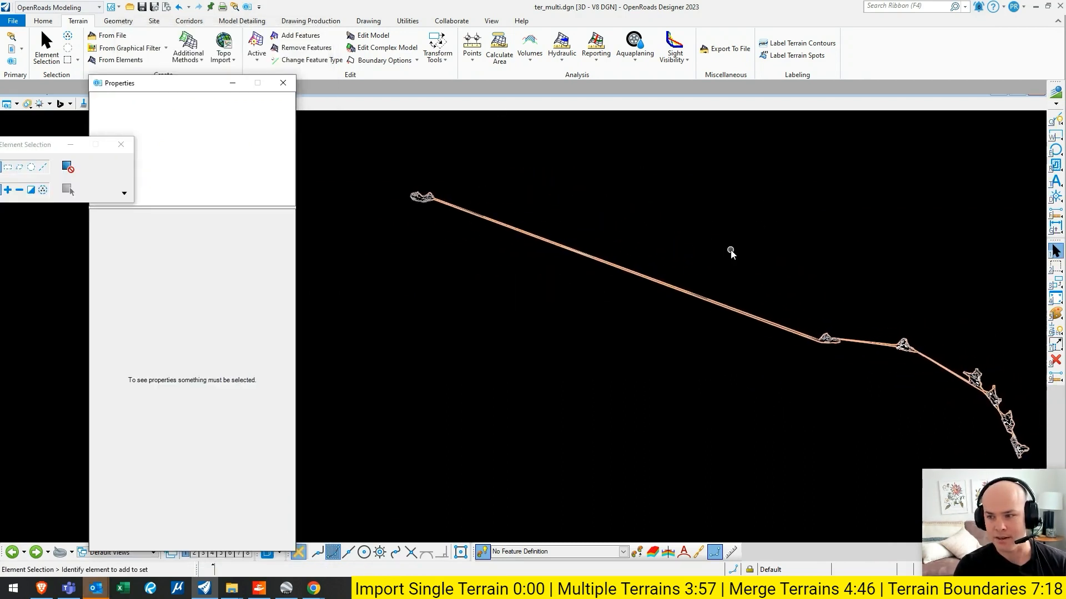
{"action": "scroll", "coordinate": [414, 183], "scroll_direction": "up", "scroll_amount": 5}
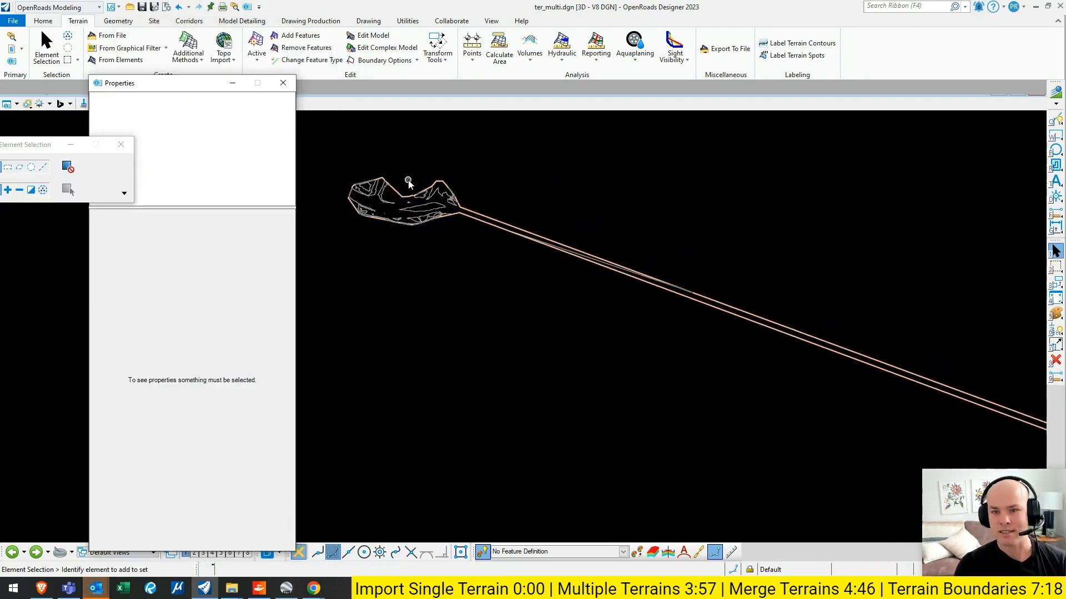
{"action": "scroll", "coordinate": [413, 182], "scroll_direction": "down", "scroll_amount": 5}
{"action": "middle_click_drag", "start_coordinate": [633, 214], "coordinate": [659, 221]}
{"action": "scroll", "coordinate": [446, 193], "scroll_direction": "up", "scroll_amount": 3}
{"action": "middle_click_drag", "start_coordinate": [460, 184], "coordinate": [629, 189]}
{"action": "scroll", "coordinate": [629, 188], "scroll_direction": "down", "scroll_amount": 3}
{"action": "middle_click", "coordinate": [858, 219]}
{"action": "middle_click", "coordinate": [858, 219]}
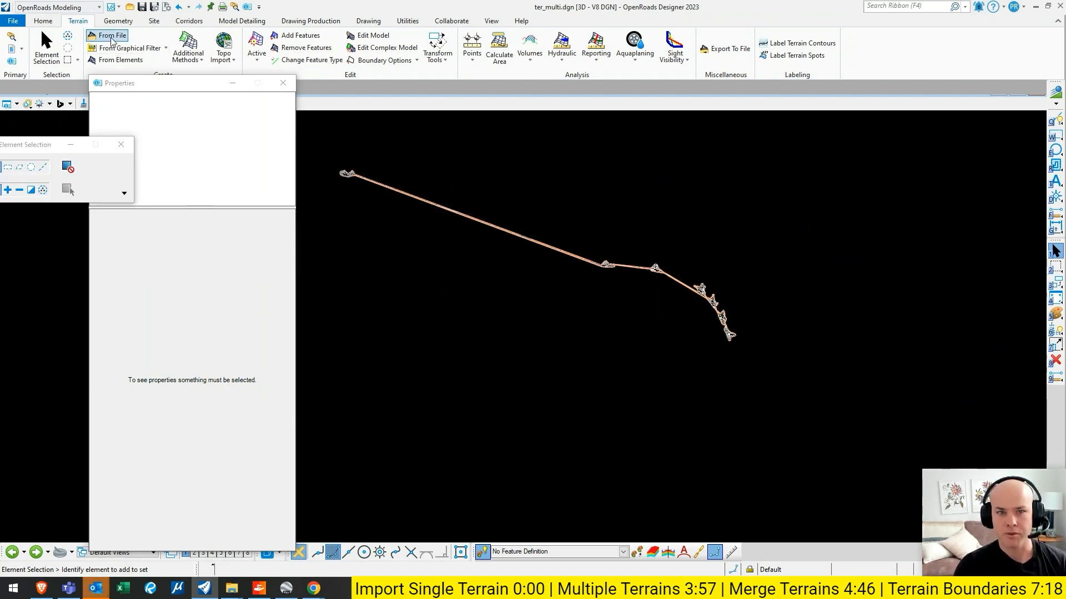
- Import the T01036 ADD ON, Ida_dtm, Rosa Parks_dtm and Wabash_dtm terrain files with a feature definition that displays triangles
{"action": "left_click", "coordinate": [112, 36]}
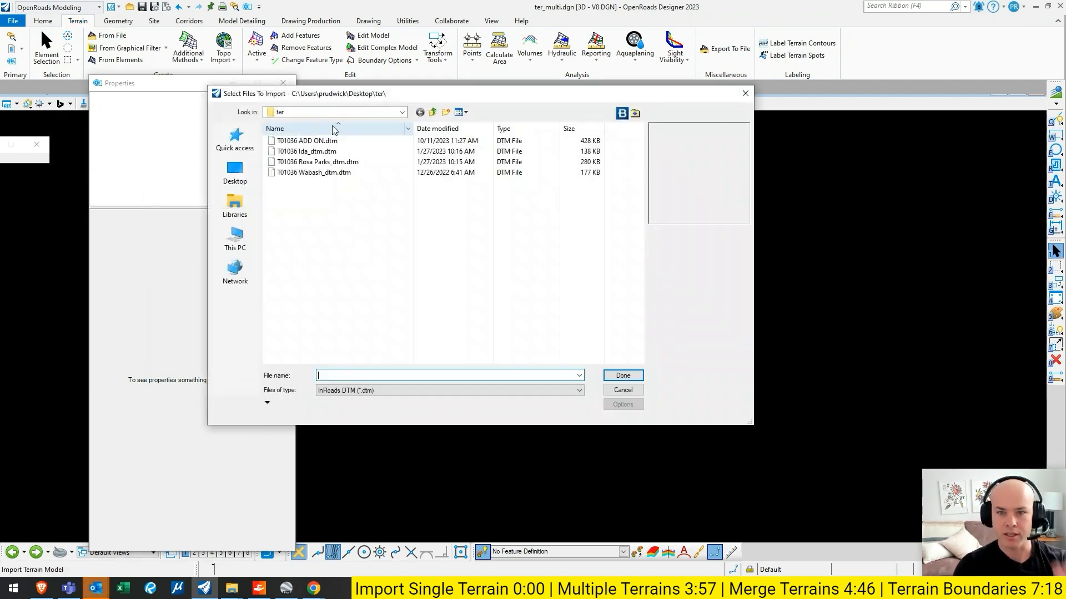
{"action": "left_click", "coordinate": [311, 143]}
{"action": "left_click", "coordinate": [327, 172], "text": "shift"}
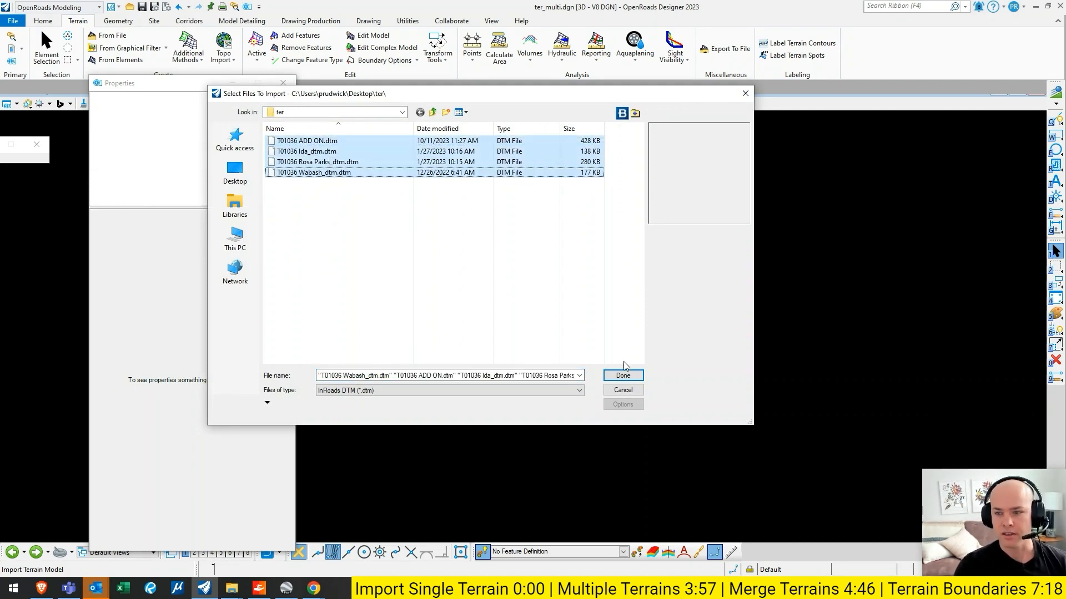
{"action": "left_click", "coordinate": [623, 376]}
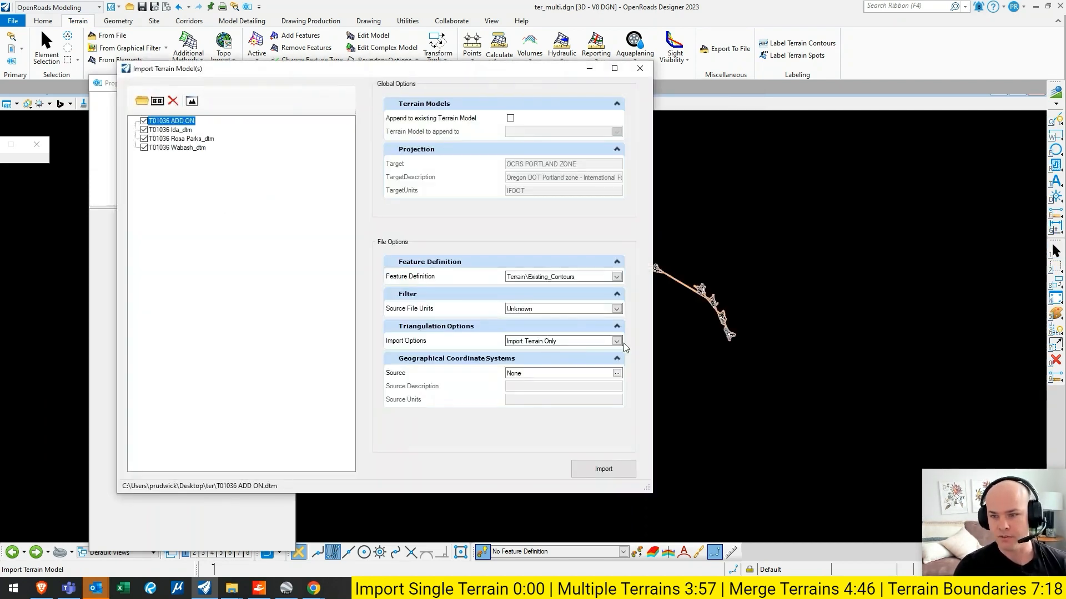
{"action": "left_click", "coordinate": [616, 276]}
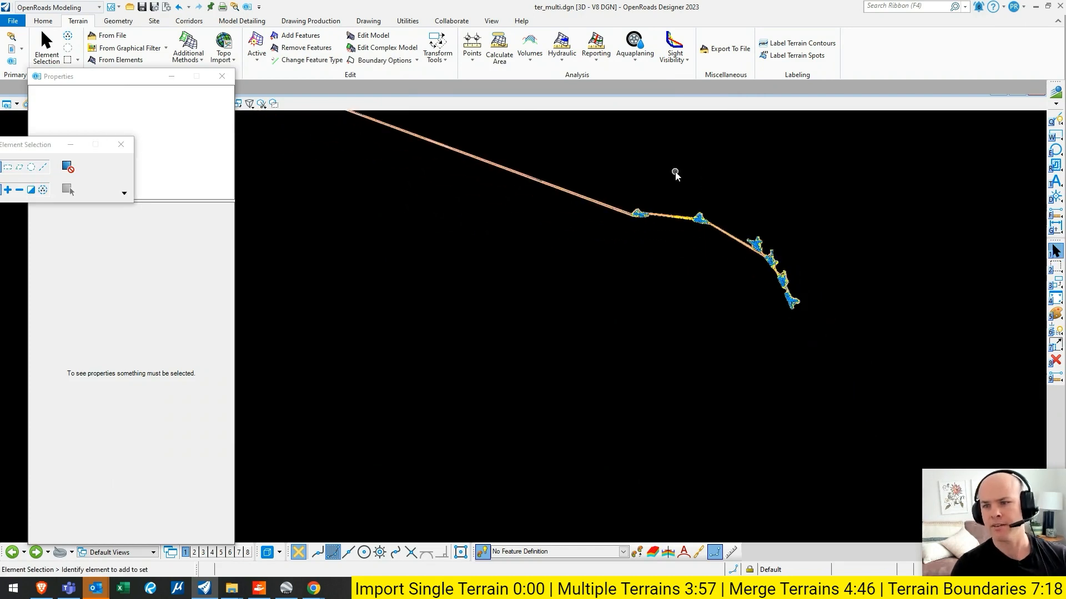
{"action": "scroll", "coordinate": [675, 172], "scroll_direction": "down", "scroll_amount": 1}
{"action": "middle_click_drag", "start_coordinate": [585, 153], "coordinate": [642, 221]}
- Compare the EG_merge boundary with the triangulated far survey terrain and set the EG_merge maximum edge length to 50 feet
{"action": "left_click", "coordinate": [474, 193]}
{"action": "scroll", "coordinate": [472, 193], "scroll_direction": "up", "scroll_amount": 7}
{"action": "mouse_move", "coordinate": [489, 177]}
{"action": "middle_mouse_down"}
{"action": "mouse_move", "coordinate": [528, 219]}
{"action": "mouse_move", "coordinate": [474, 188]}
{"action": "middle_mouse_up"}
{"action": "scroll", "coordinate": [361, 167], "scroll_direction": "up", "scroll_amount": 13}
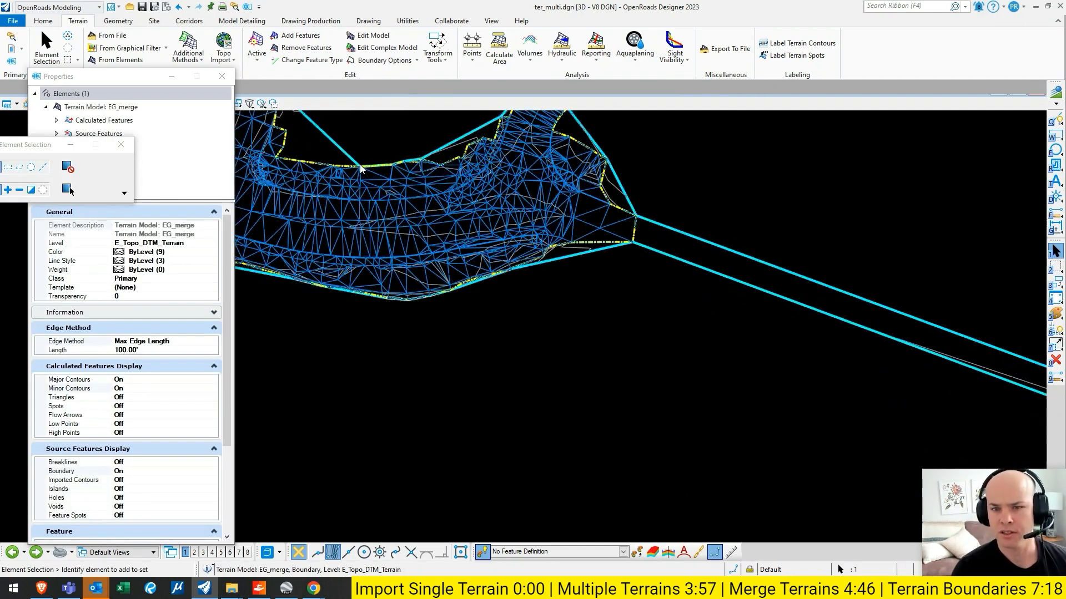
{"action": "middle_click_drag", "start_coordinate": [361, 167], "coordinate": [596, 240]}
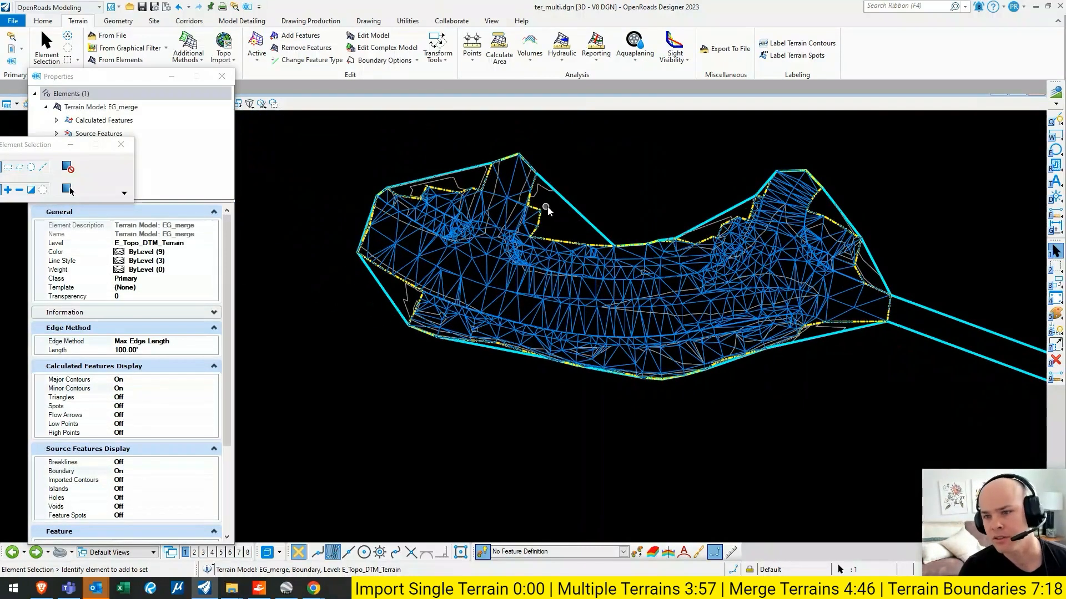
{"action": "left_click", "coordinate": [162, 350]}
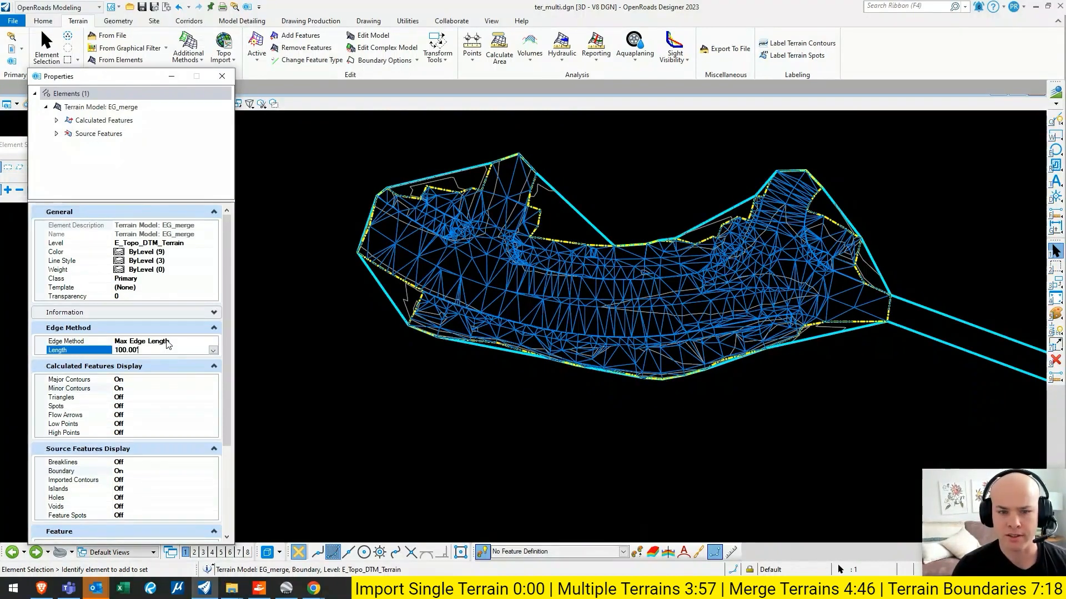
{"action": "type", "text": "50"}
{"action": "key", "text": "Return"}
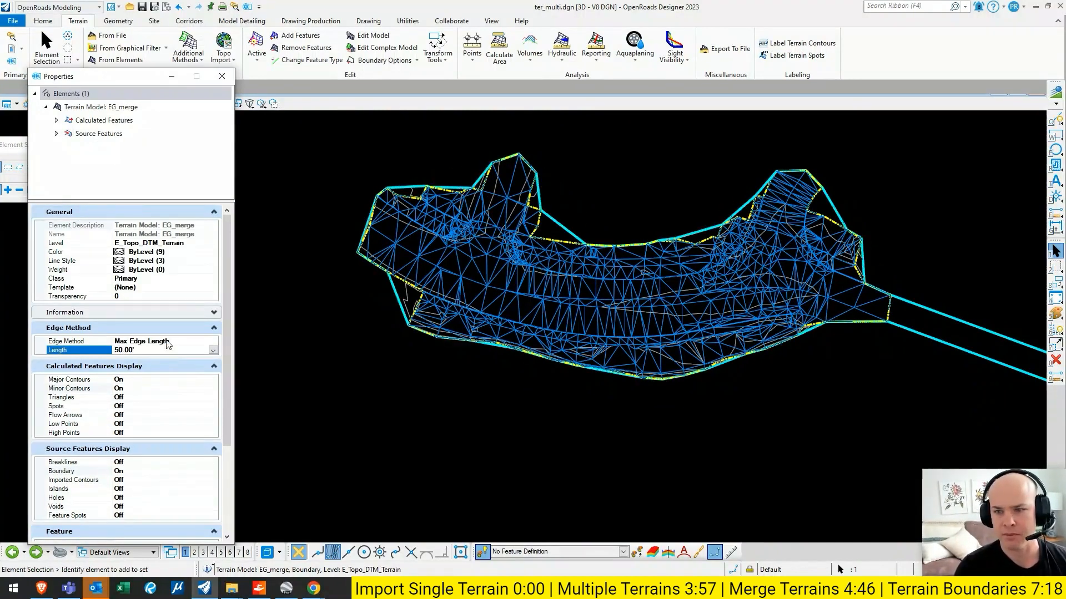
{"action": "scroll", "coordinate": [635, 206], "scroll_direction": "down", "scroll_amount": 4}
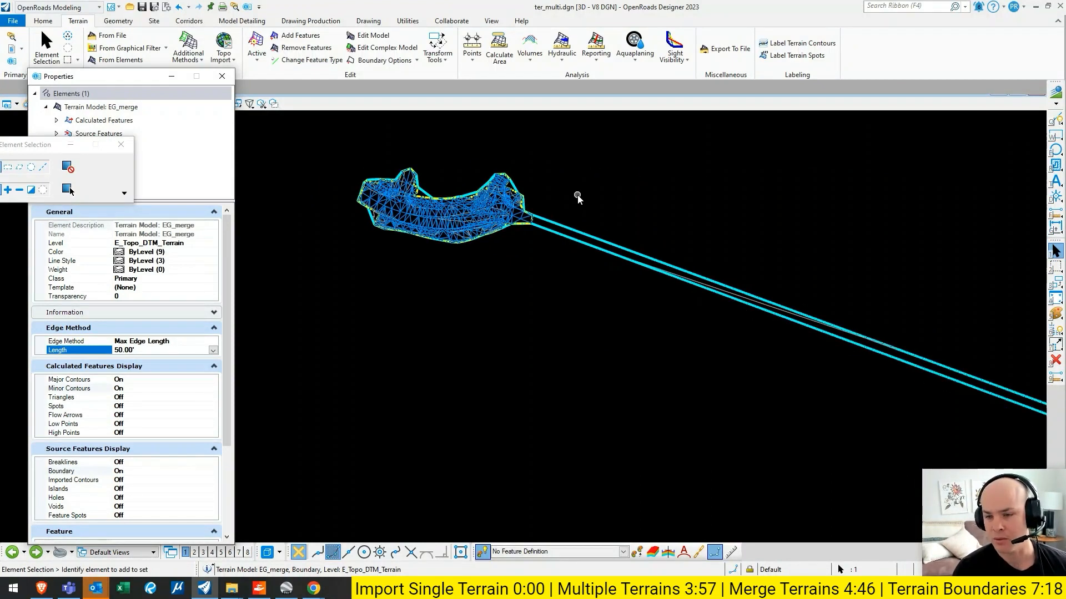
{"action": "left_click", "coordinate": [559, 193]}
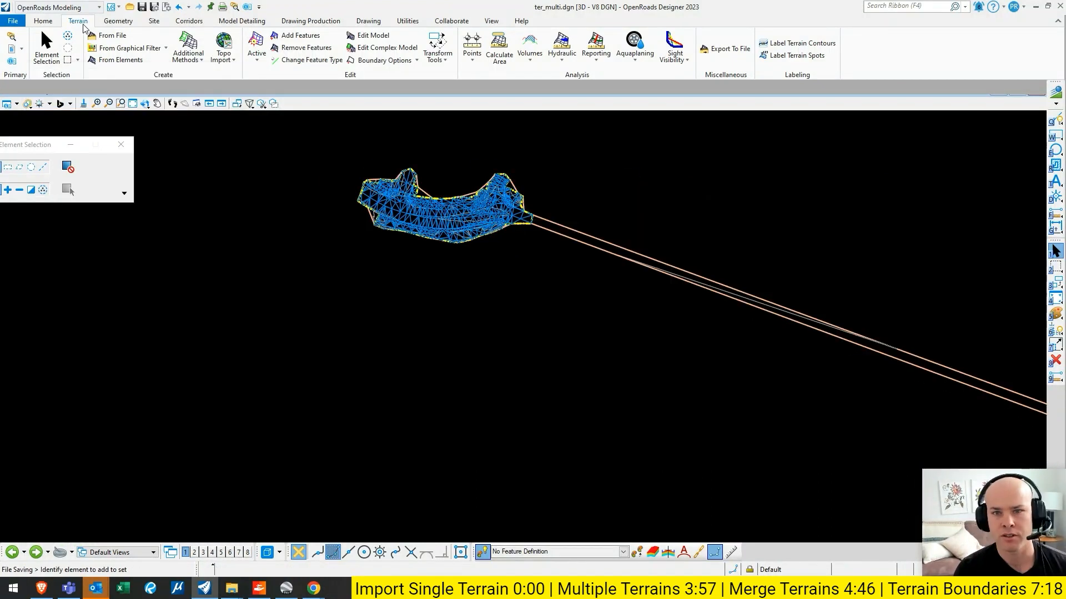
- Create a boundary from the EG_merge terrain with the Add Ruled Boundary method and the P_Topo_Grade_Break feature definition
{"action": "left_click", "coordinate": [415, 61]}
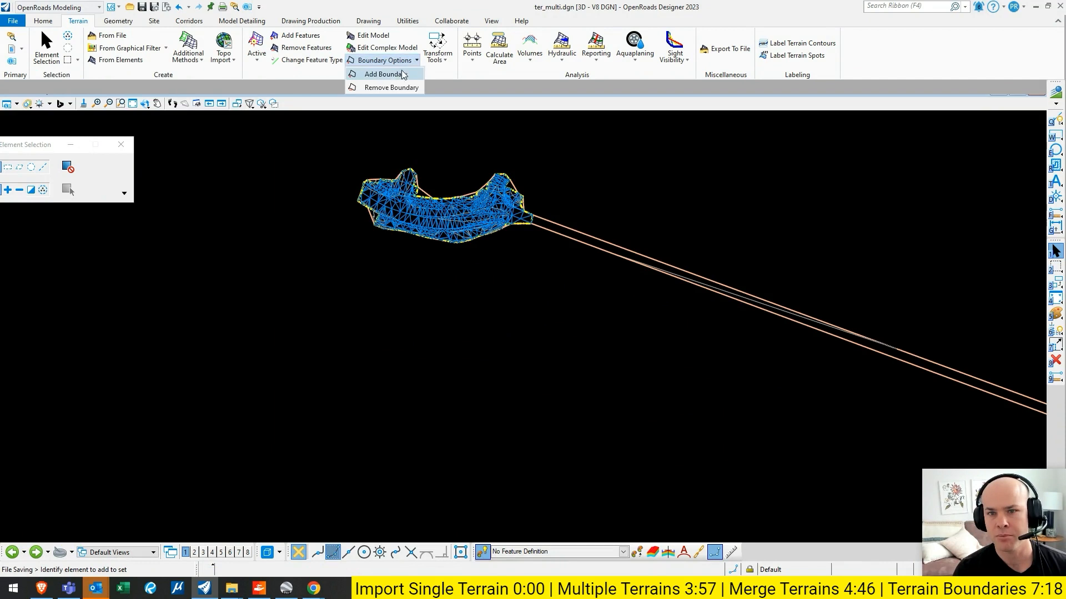
{"action": "left_click", "coordinate": [391, 74]}
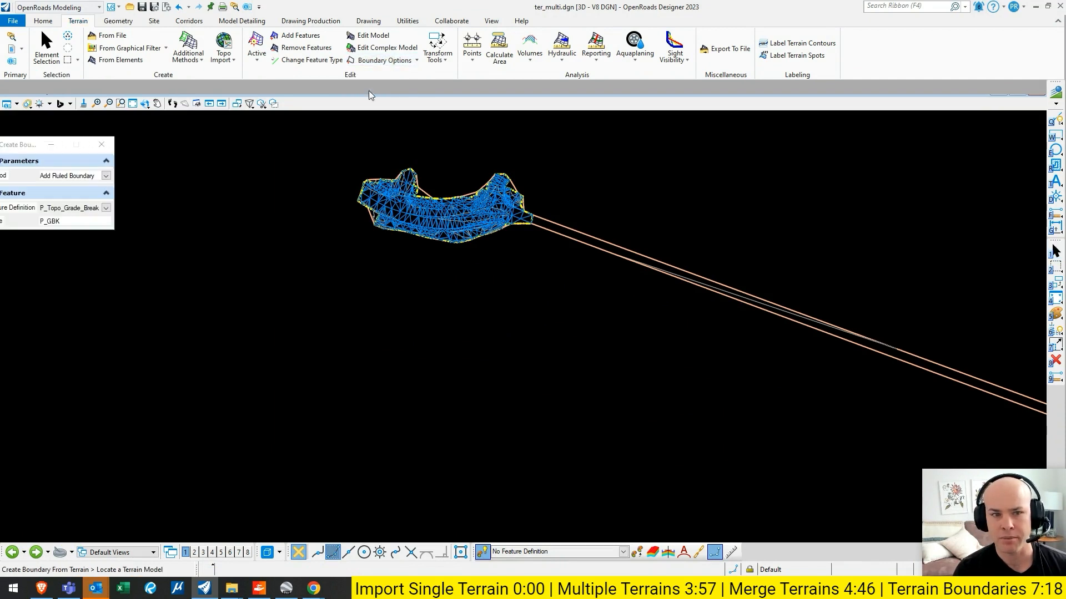
{"action": "left_click_drag", "start_coordinate": [22, 144], "coordinate": [153, 133]}
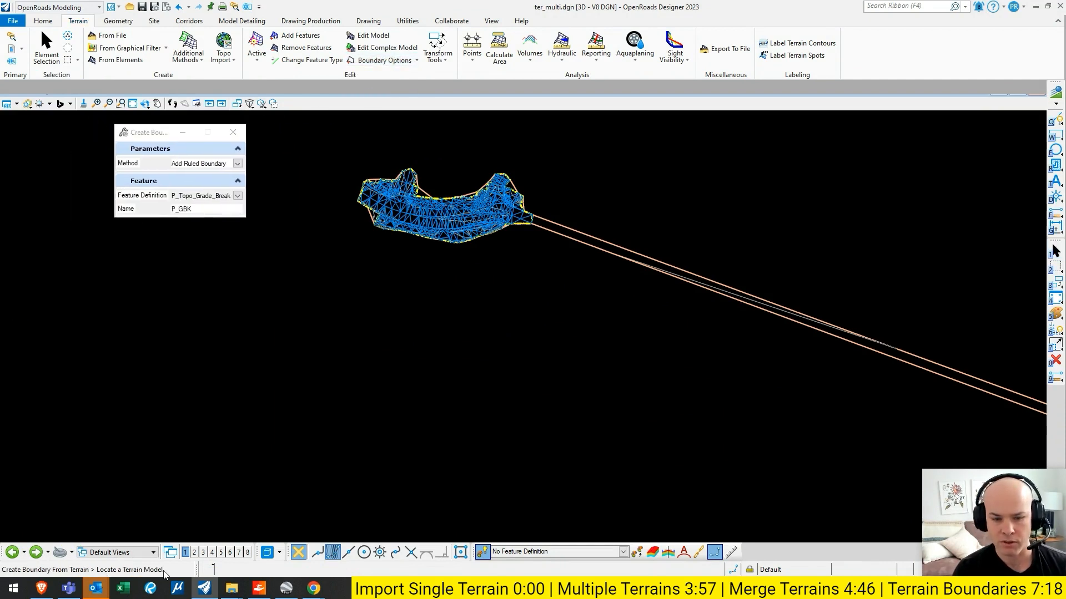
{"action": "left_click", "coordinate": [655, 263]}
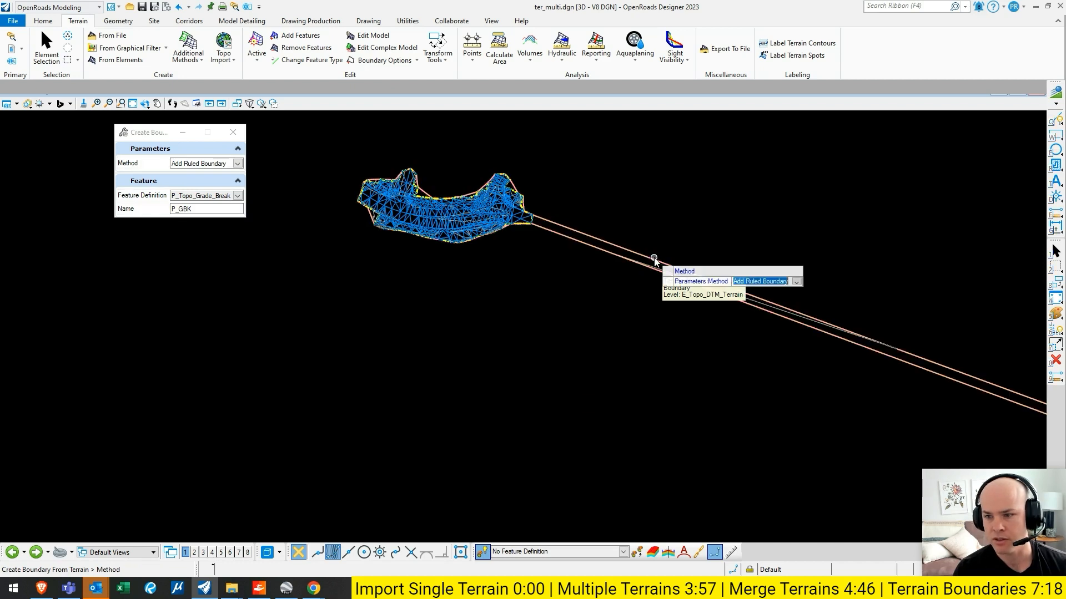
{"action": "left_click", "coordinate": [233, 165]}
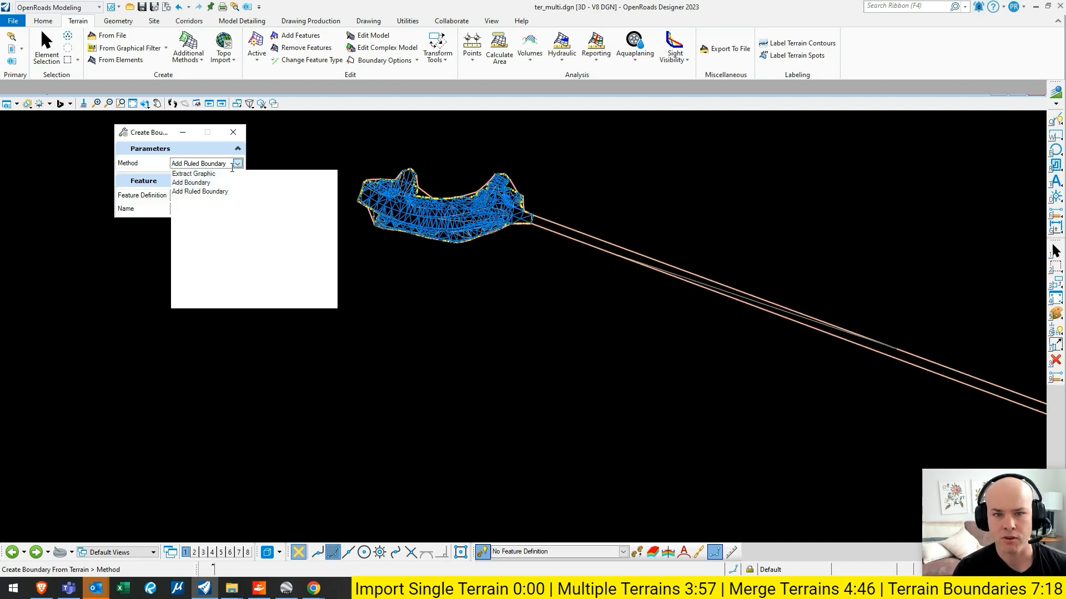
{"action": "left_click", "coordinate": [195, 192]}
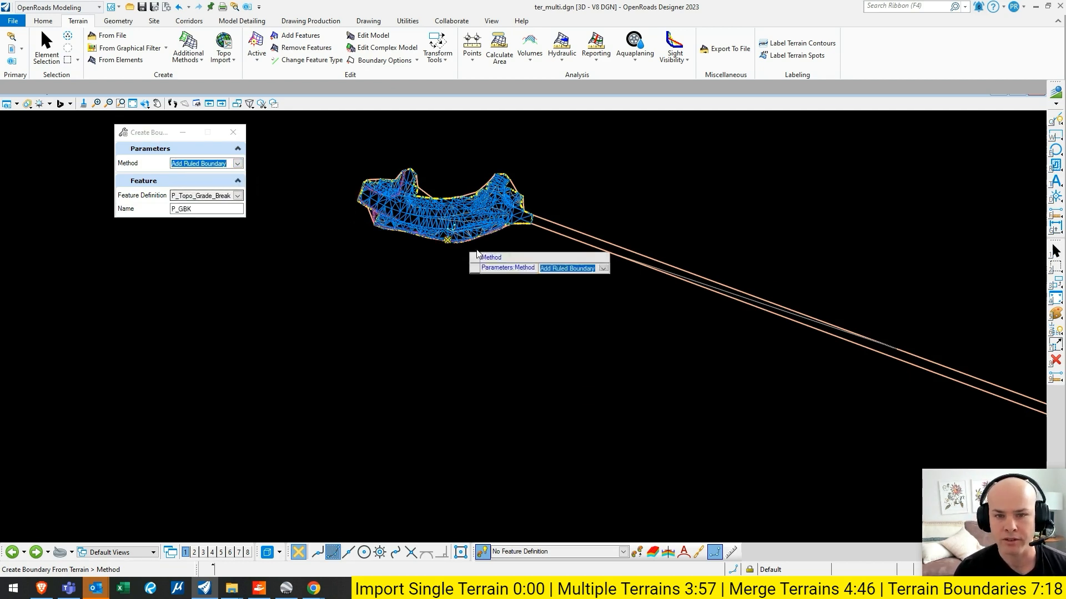
{"action": "key", "text": "Escape"}
- Pull the new boundary shape inward at the far survey's upper notch by moving one vertex and inserting another
{"action": "left_click", "coordinate": [585, 229]}
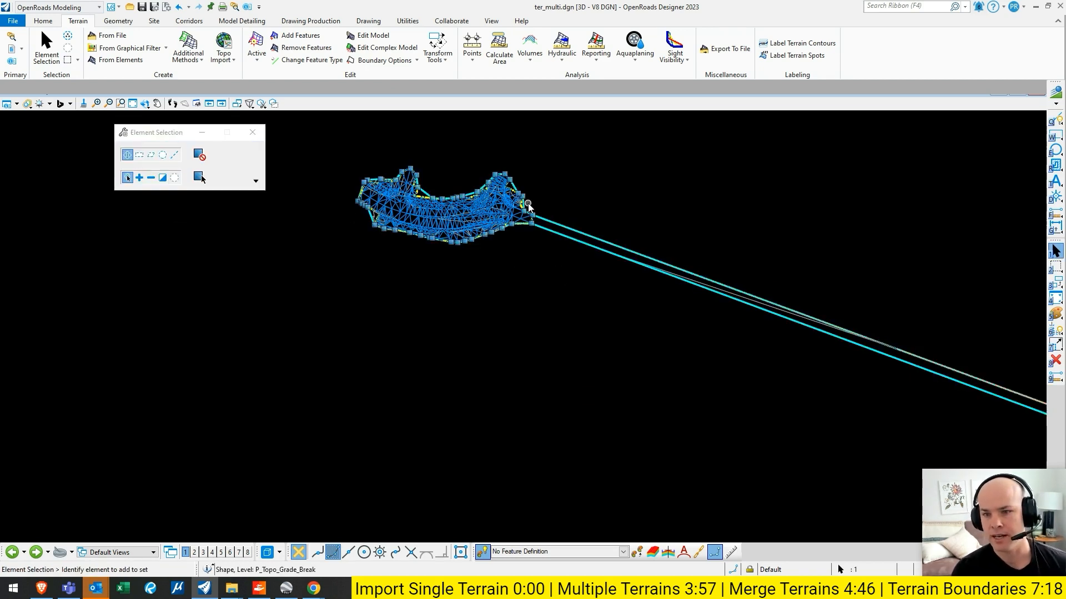
{"action": "scroll", "coordinate": [411, 187], "scroll_direction": "up", "scroll_amount": 5}
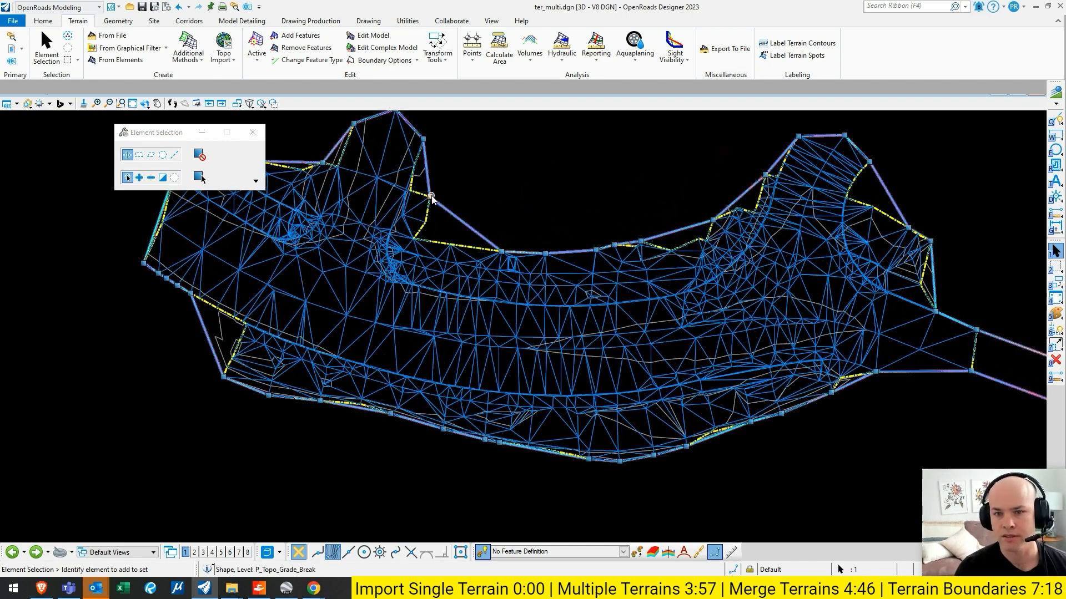
{"action": "left_click", "coordinate": [431, 198]}
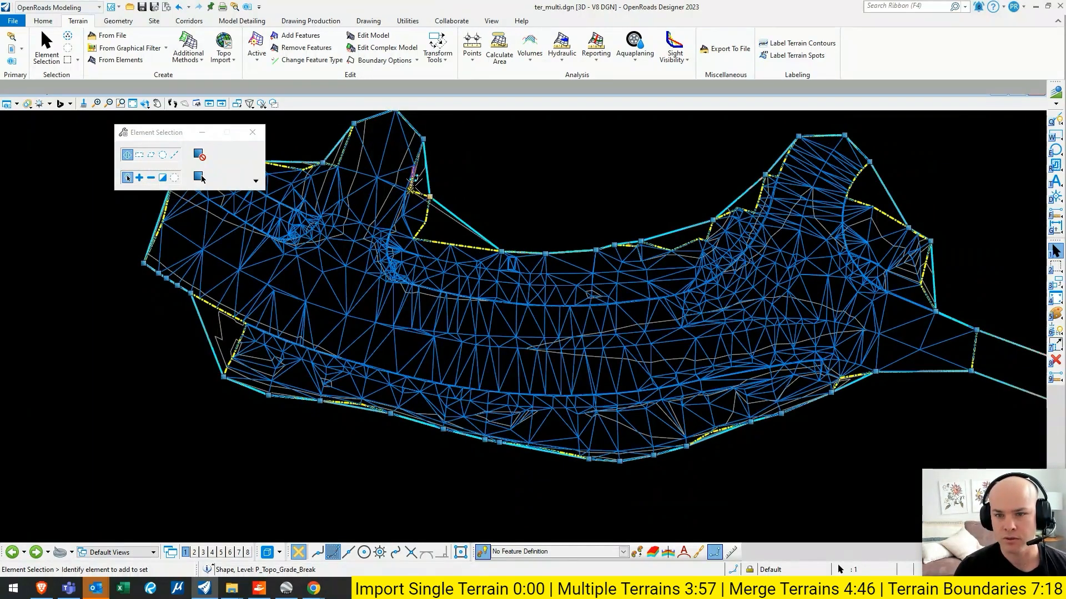
{"action": "left_click", "coordinate": [463, 211]}
{"action": "left_click", "coordinate": [444, 222]}
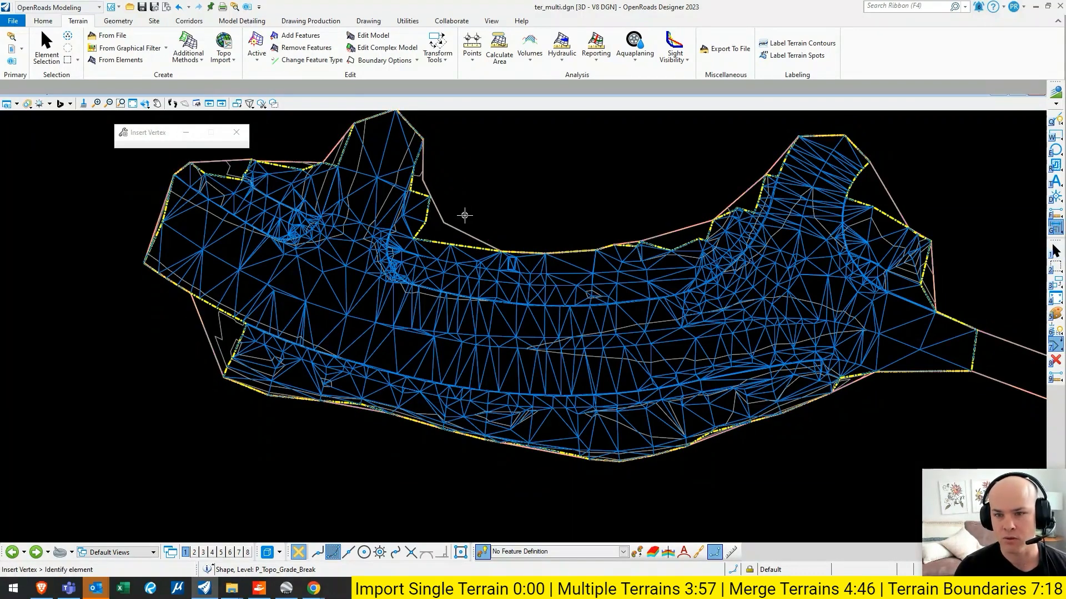
- Find the Insert Vertex tool with the query "insert v" and add another boundary vertex at the notch's inner corner
{"action": "key", "text": "Escape"}
{"action": "left_click", "coordinate": [895, 7]}
{"action": "type", "text": "insert v"}
{"action": "key", "text": "Down"}
{"action": "key", "text": "Return"}
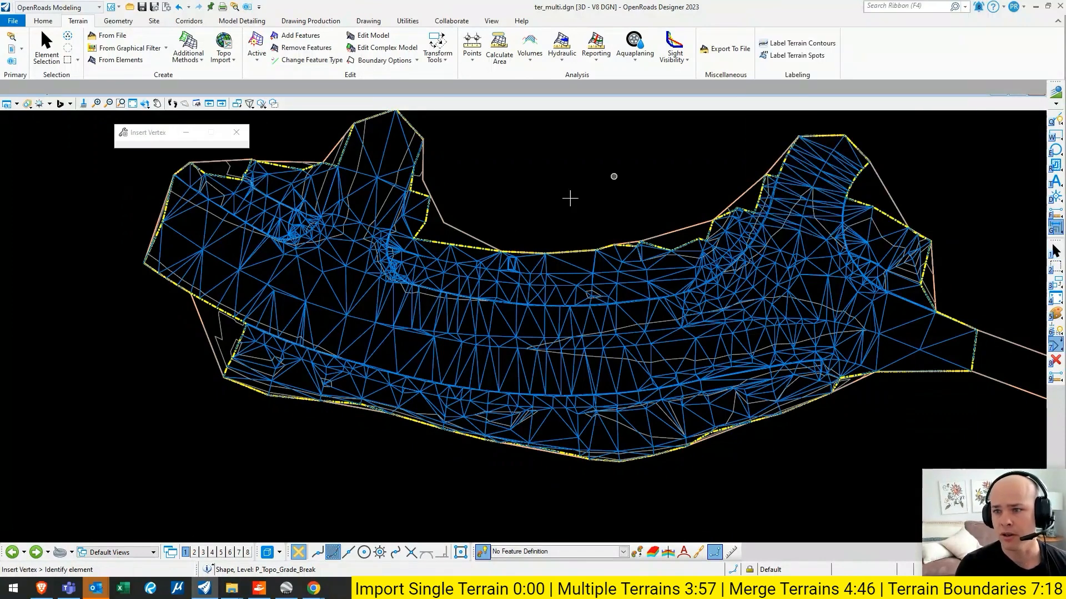
{"action": "left_click", "coordinate": [429, 231]}
{"action": "left_click", "coordinate": [420, 231]}
{"action": "scroll", "coordinate": [502, 194], "scroll_direction": "down", "scroll_amount": 2}
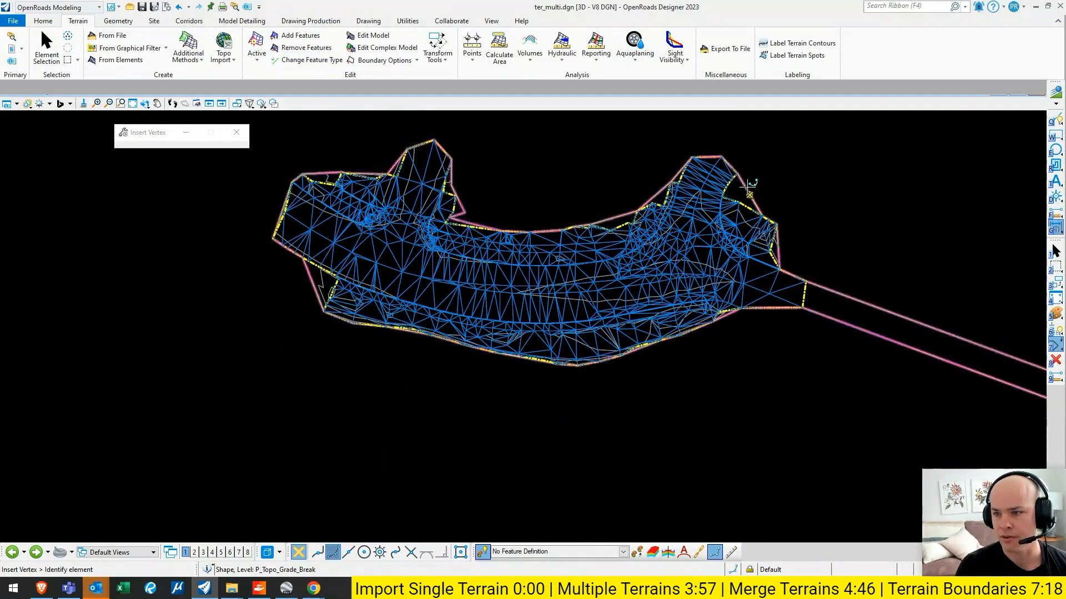
- Insert a vertex in the boundary's lower edge just before the far survey meets the connecting strip
{"action": "scroll", "coordinate": [747, 184], "scroll_direction": "up", "scroll_amount": 2}
{"action": "middle_click_drag", "start_coordinate": [827, 314], "coordinate": [637, 176]}
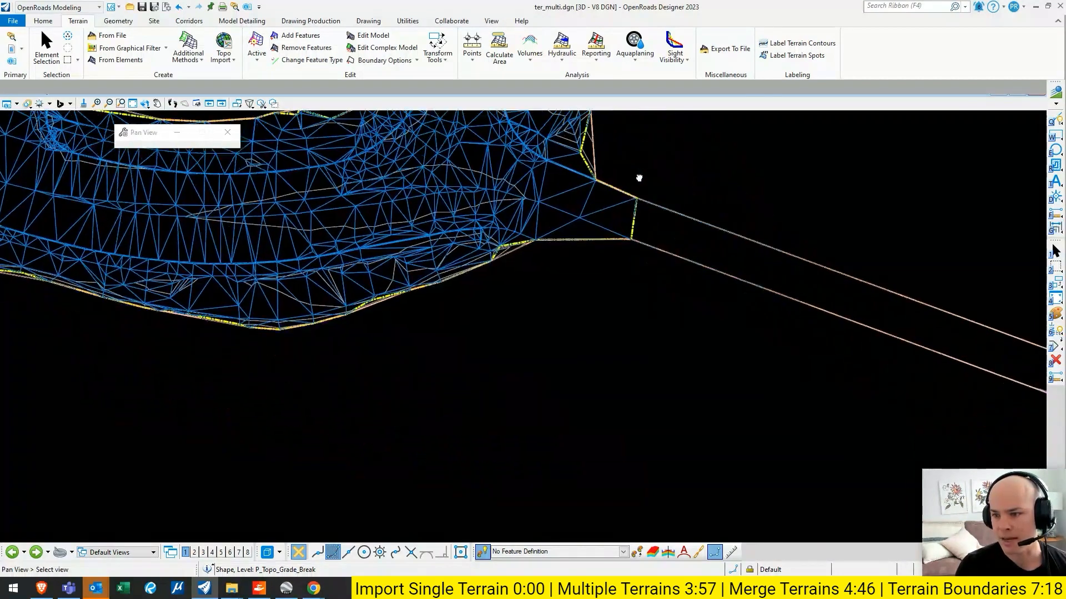
{"action": "left_click", "coordinate": [583, 231]}
{"action": "left_click", "coordinate": [583, 231]}
{"action": "key", "text": "Escape"}
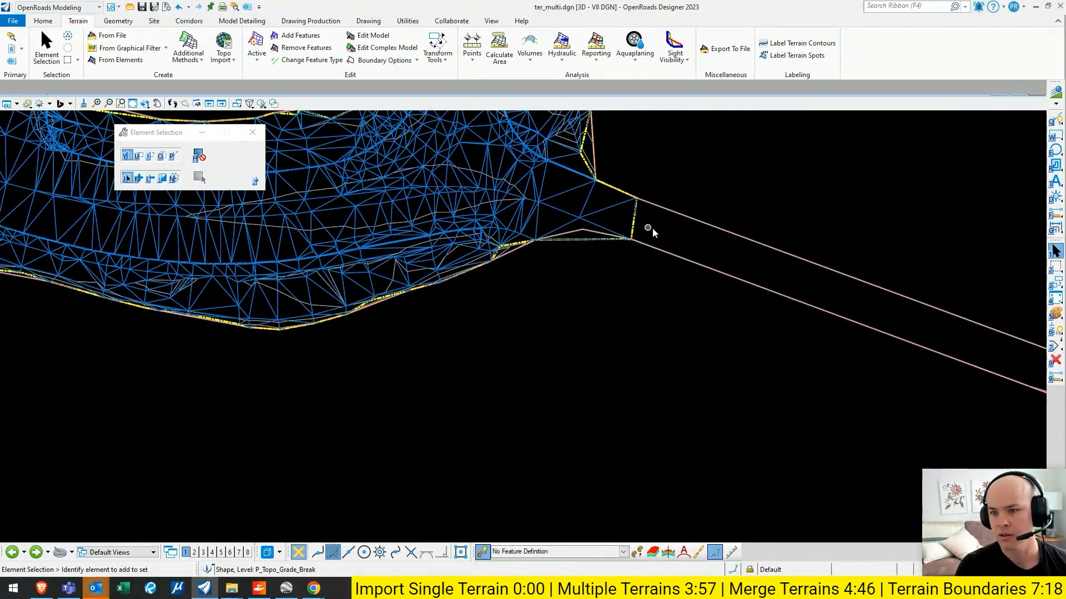
- Insert a vertex in the connecting strip's lower line, pulling it toward the upper line beside the far survey's end
{"action": "middle_click_drag", "start_coordinate": [670, 256], "coordinate": [390, 190]}
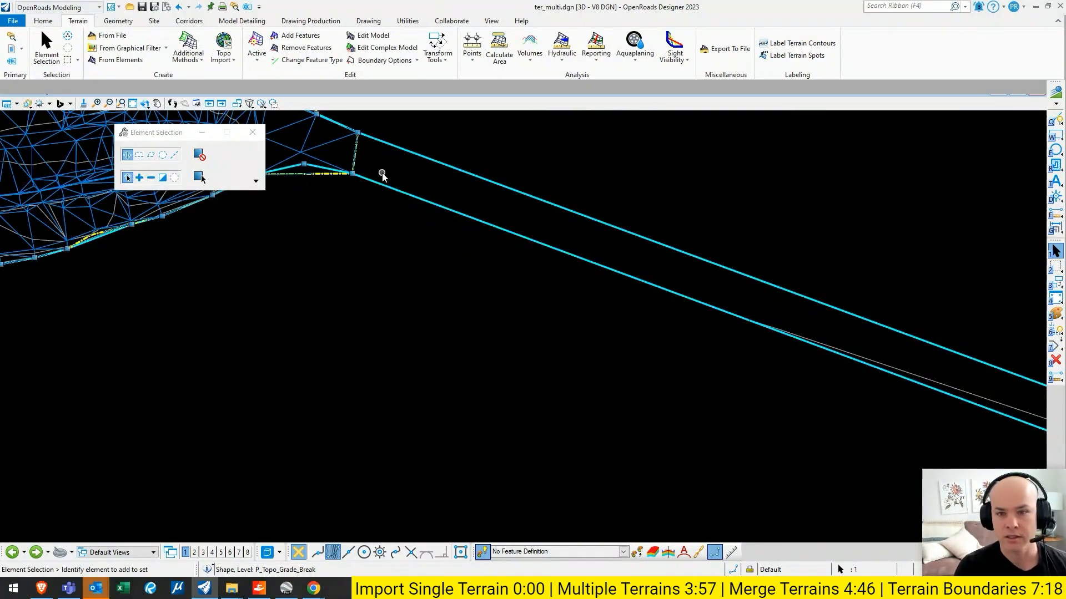
{"action": "right_click", "coordinate": [372, 185]}
{"action": "left_click", "coordinate": [400, 257]}
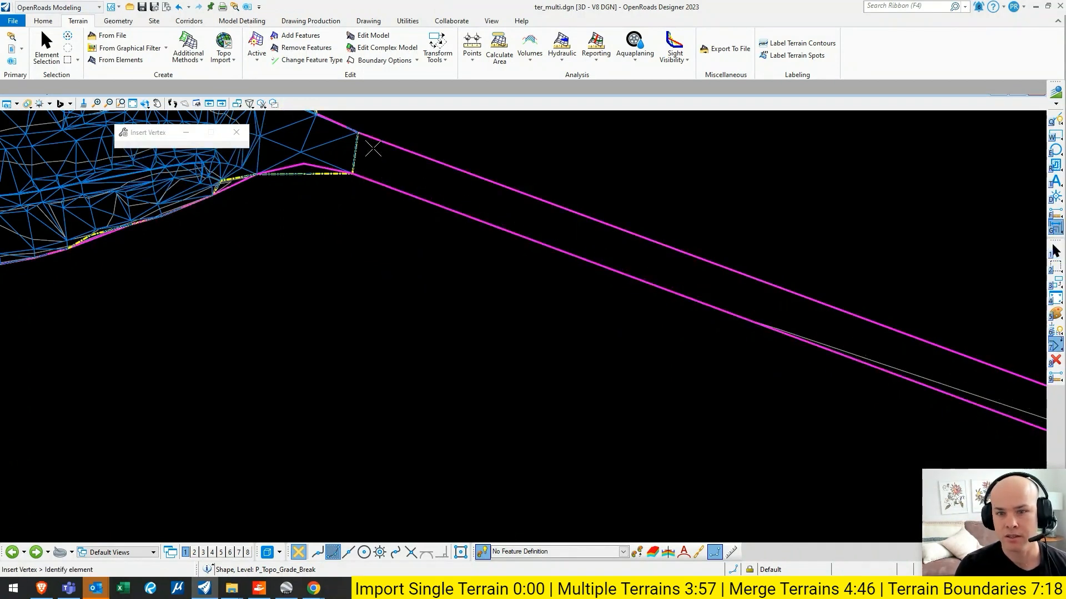
{"action": "left_click", "coordinate": [371, 156]}
{"action": "key", "text": "Escape"}
- Delete the edited boundary shape from the EG_merge terrain
{"action": "left_click", "coordinate": [383, 142]}
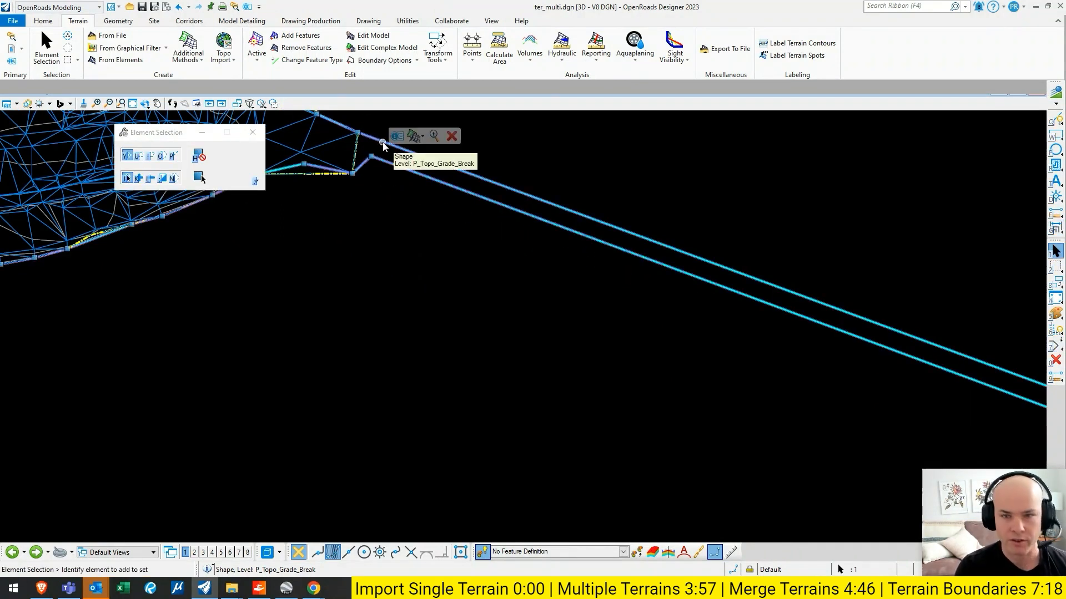
{"action": "key", "text": "7"}
{"action": "key", "text": "Escape"}
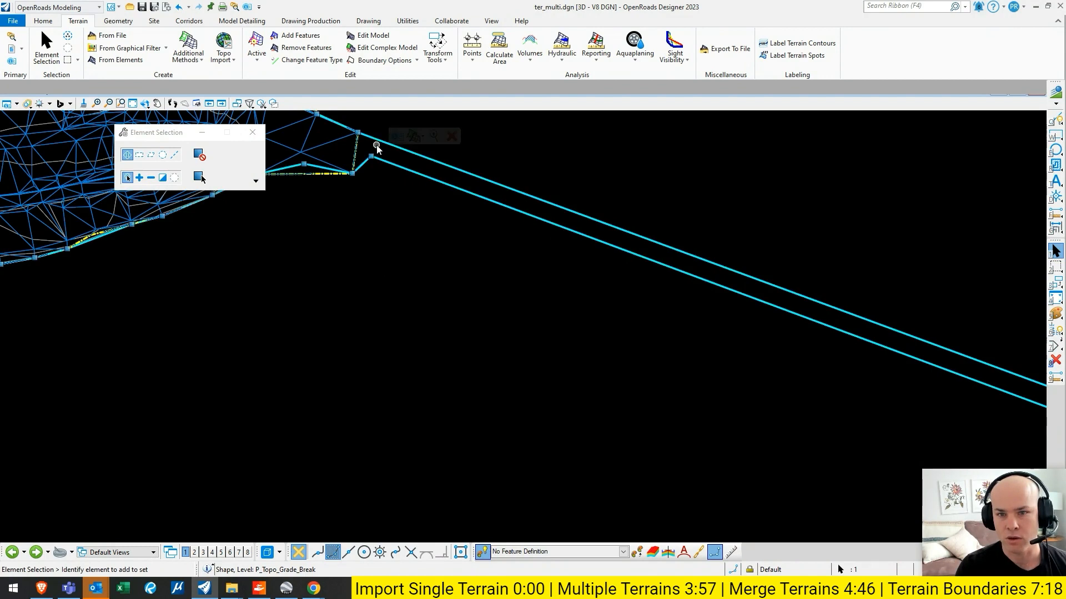
{"action": "left_click", "coordinate": [452, 136]}
{"action": "middle_click", "coordinate": [676, 216]}
{"action": "middle_click", "coordinate": [676, 216]}
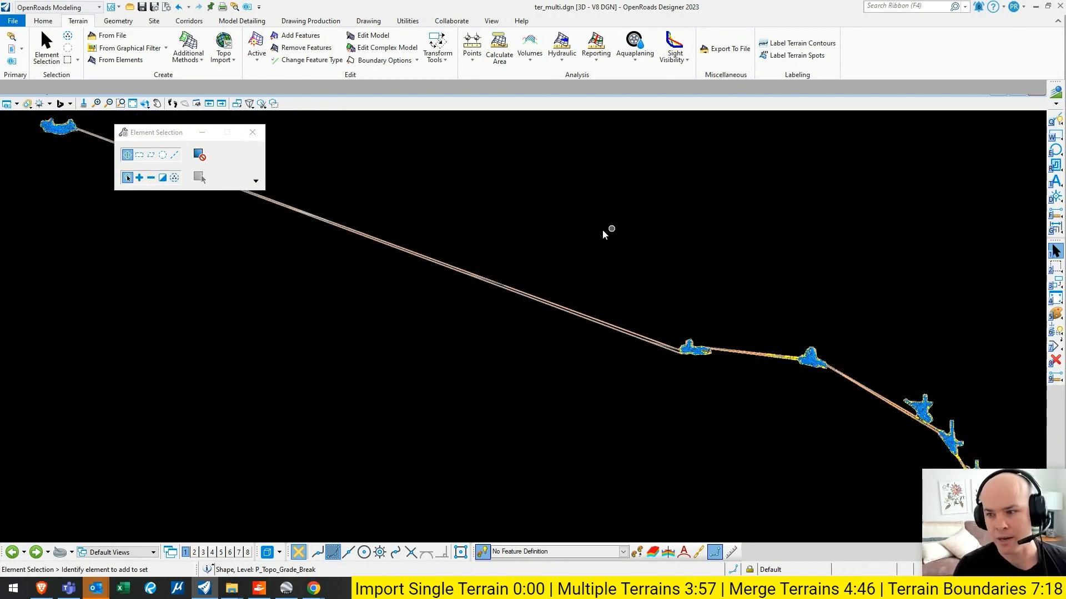
{"action": "middle_click_drag", "start_coordinate": [604, 233], "coordinate": [766, 237]}
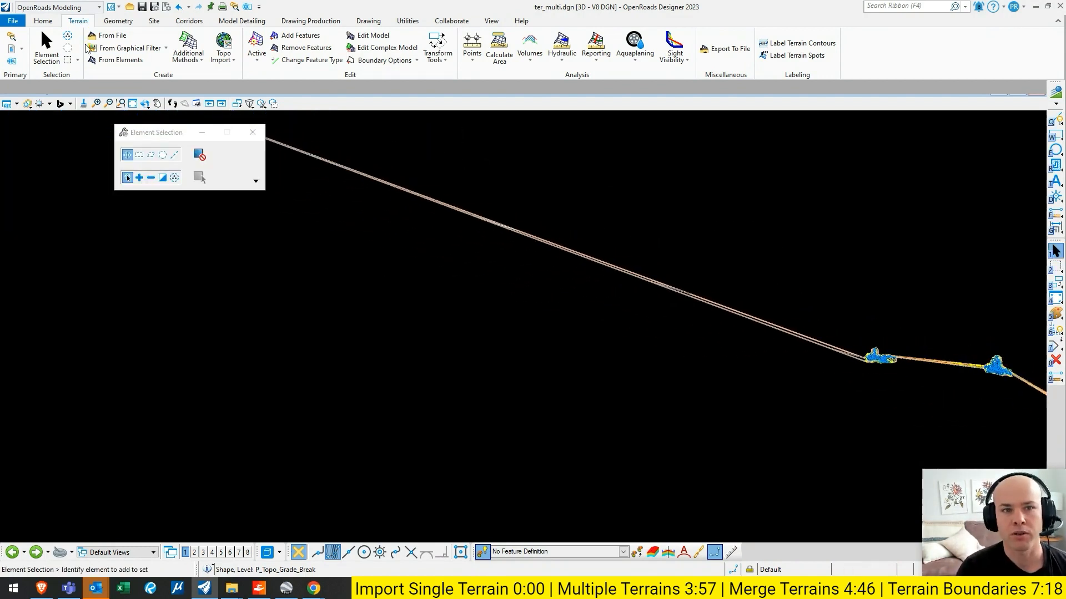
{"action": "scroll", "coordinate": [891, 350], "scroll_direction": "up", "scroll_amount": 10}
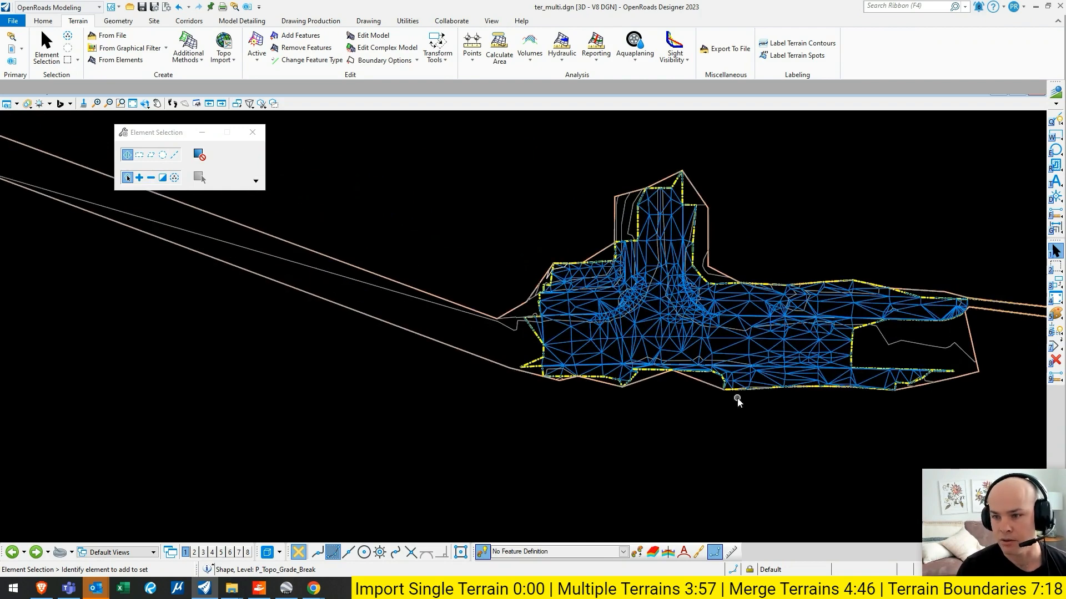
{"action": "left_click", "coordinate": [111, 35]}
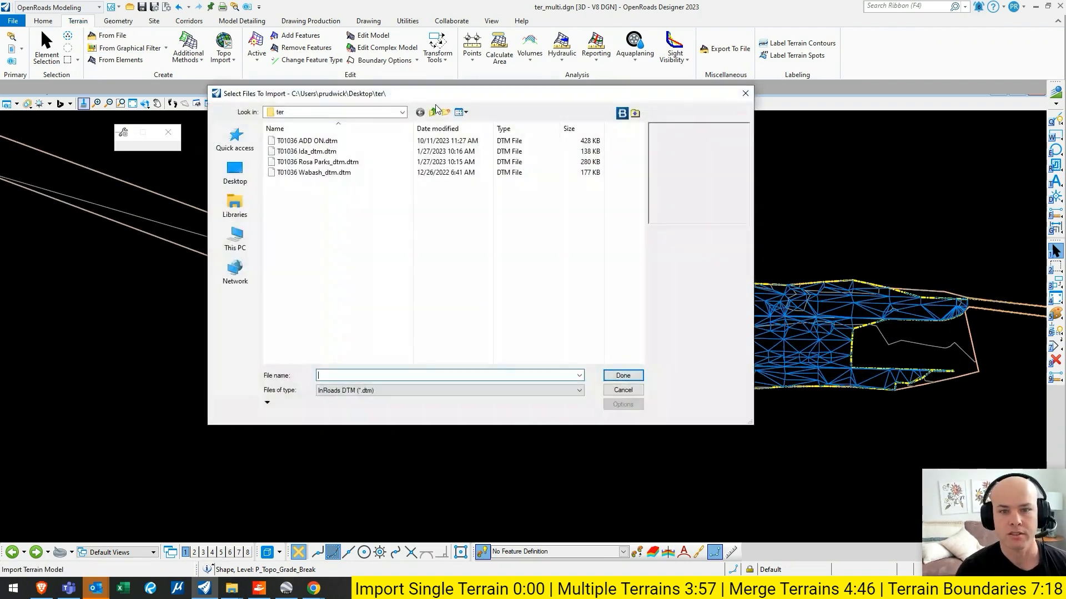
- Delete the Finish_Triangles source terrains T01036 ADD ON, Ida_dtm, Rosa Parks_dtm and Wabash_dtm from the model, keeping EG_merge
{"action": "left_click", "coordinate": [12, 37]}
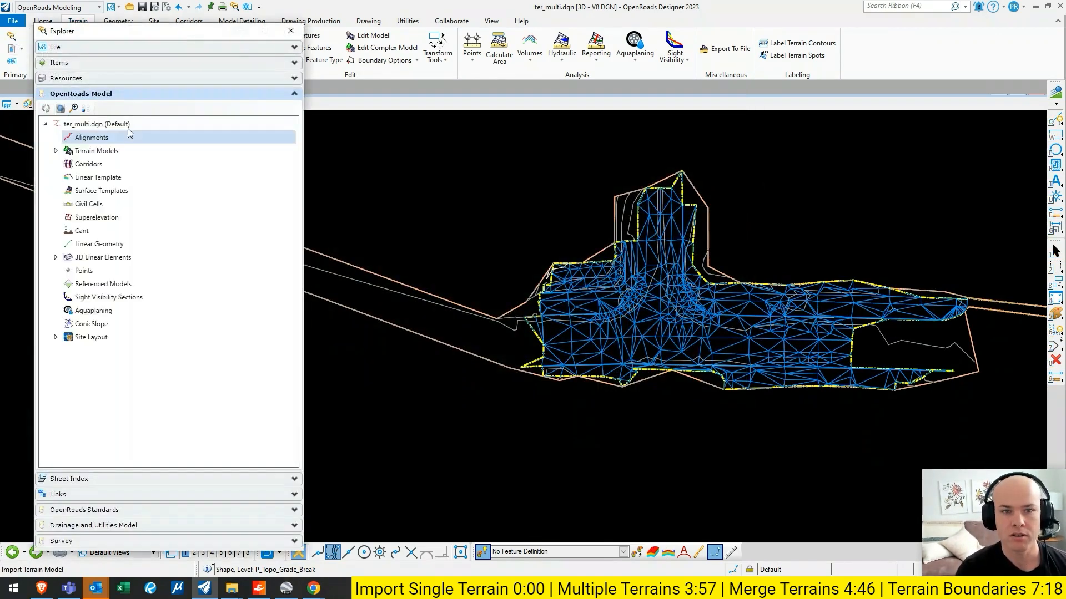
{"action": "left_click", "coordinate": [109, 203]}
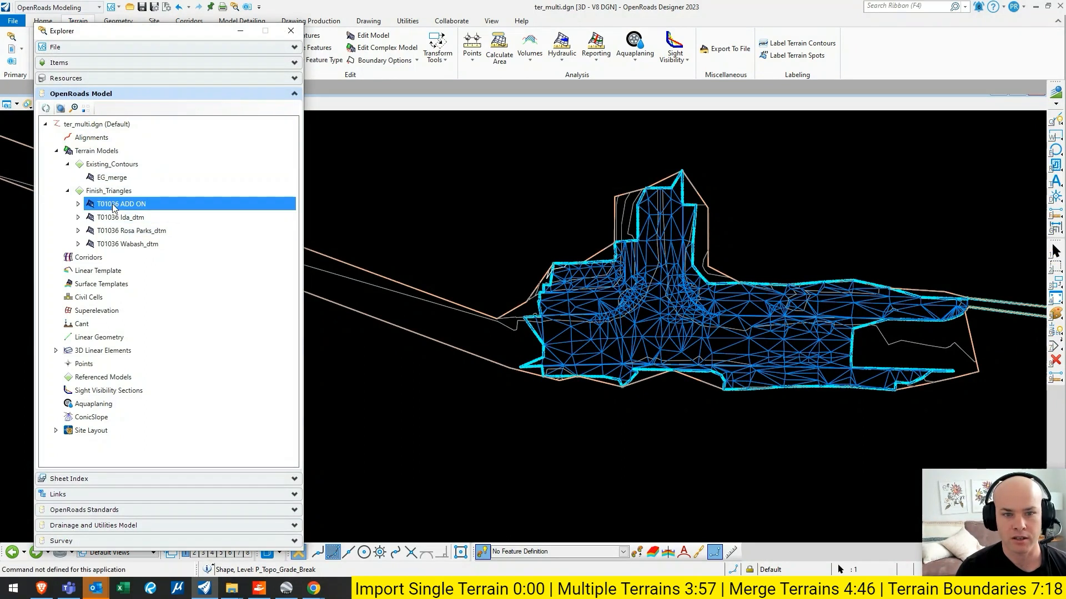
{"action": "right_click", "coordinate": [122, 209]}
{"action": "left_click", "coordinate": [164, 278]}
{"action": "right_click", "coordinate": [123, 206]}
{"action": "left_click", "coordinate": [160, 275]}
{"action": "left_click", "coordinate": [67, 191]}
{"action": "left_click", "coordinate": [356, 166]}
- Examine EG_merge and the P_Topo_Grade_Break 3D linear element, expanding it to see which terrain models it is linked to
{"action": "left_click", "coordinate": [112, 177]}
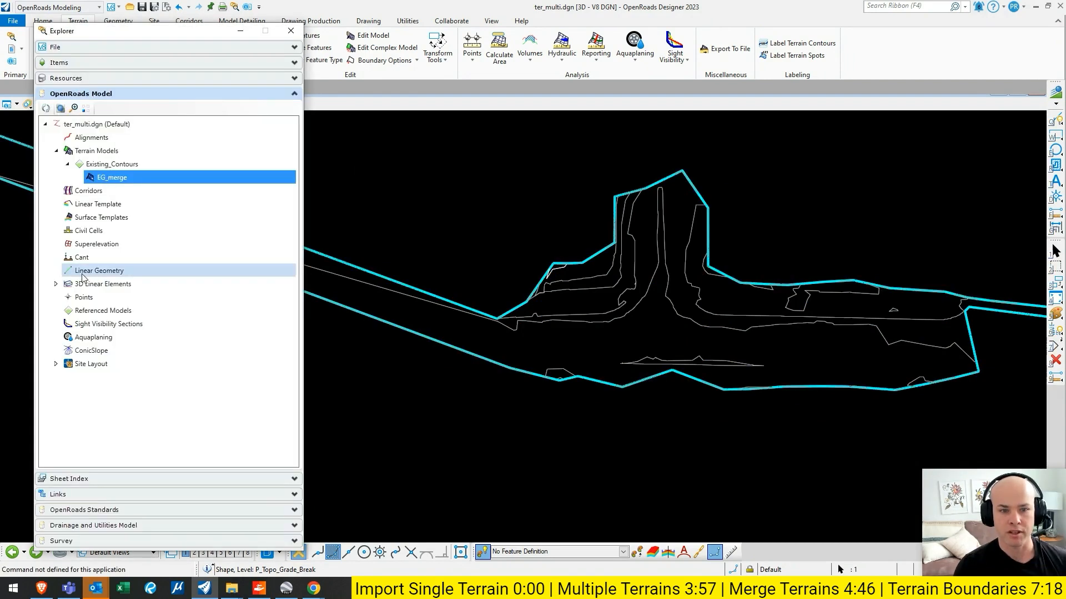
{"action": "left_click", "coordinate": [56, 284]}
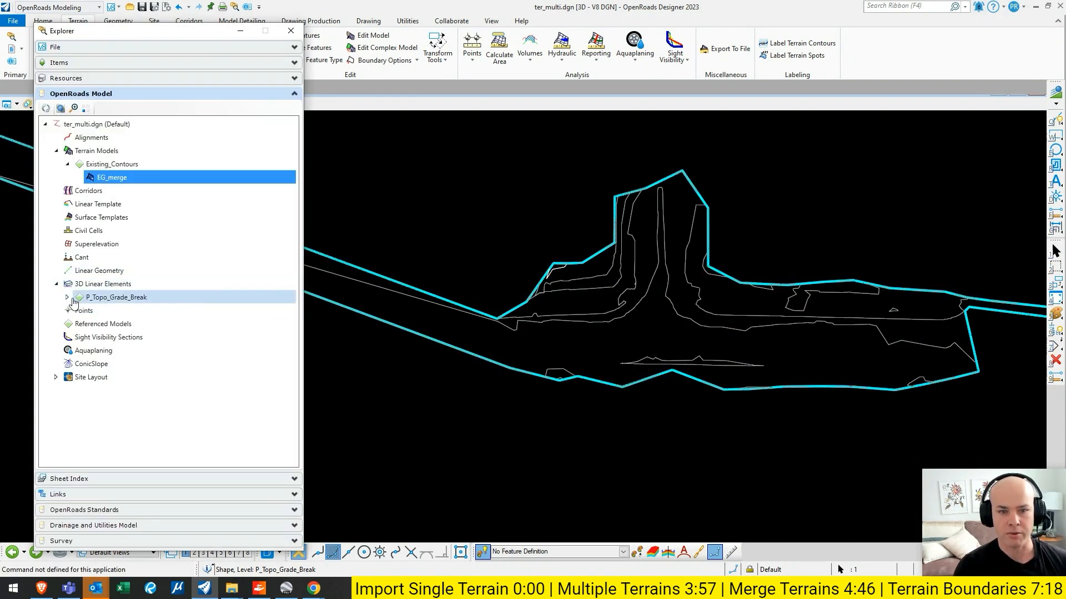
{"action": "left_click", "coordinate": [67, 298]}
{"action": "left_click", "coordinate": [79, 311]}
{"action": "left_click", "coordinate": [89, 324]}
{"action": "left_click", "coordinate": [139, 311]}
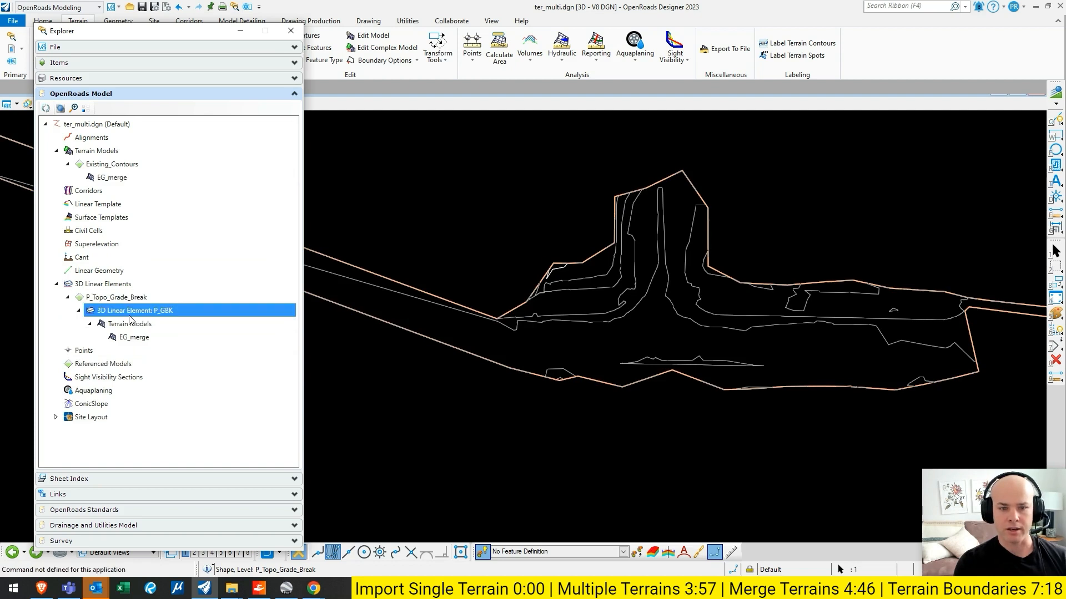
- Inspect the Edge Method options in EG_merge's properties without changing the method, and return to a view of the whole terrain
{"action": "right_click", "coordinate": [114, 178]}
{"action": "left_click", "coordinate": [144, 181]}
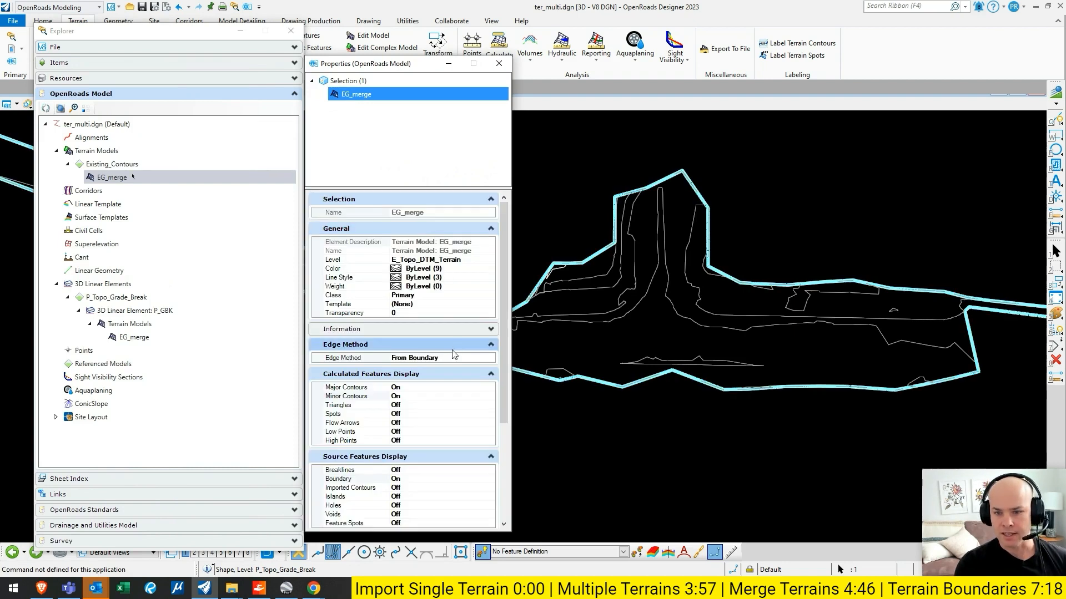
{"action": "left_click", "coordinate": [483, 358]}
{"action": "left_click", "coordinate": [489, 358]}
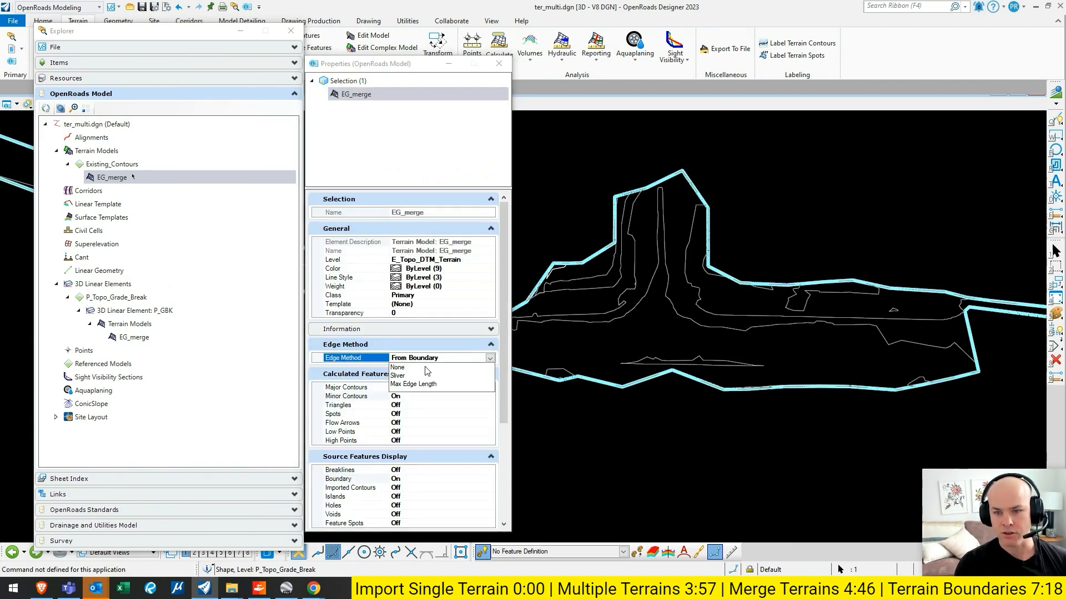
{"action": "left_click", "coordinate": [491, 359]}
{"action": "left_click", "coordinate": [499, 63]}
{"action": "left_click", "coordinate": [291, 31]}
{"action": "scroll", "coordinate": [272, 154], "scroll_direction": "down", "scroll_amount": 5}
{"action": "middle_click_drag", "start_coordinate": [275, 154], "coordinate": [286, 158]}
{"action": "middle_click", "coordinate": [288, 158]}
{"action": "middle_click", "coordinate": [288, 158]}
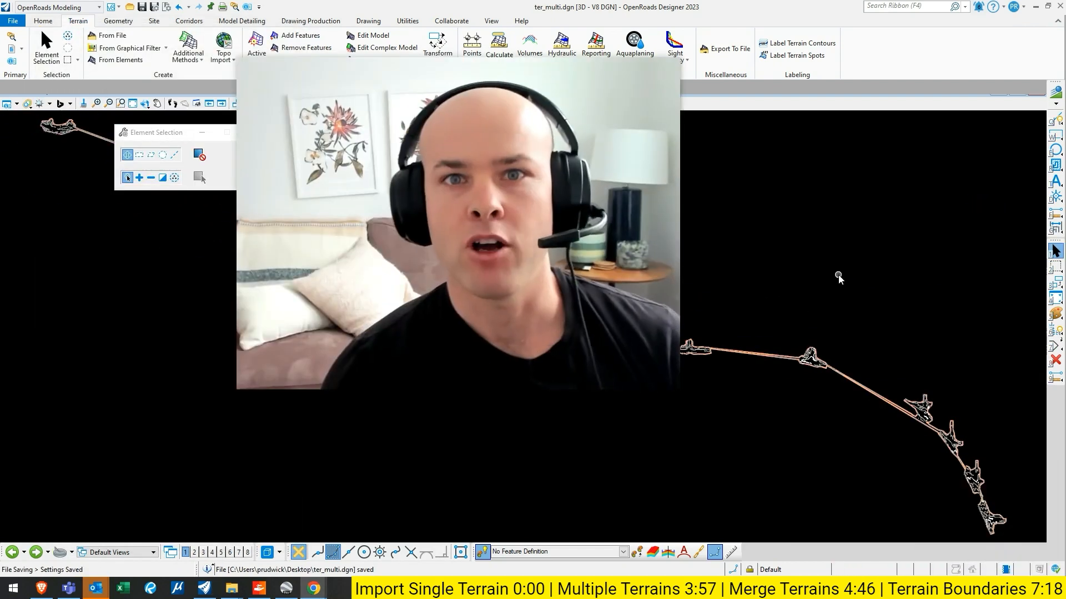